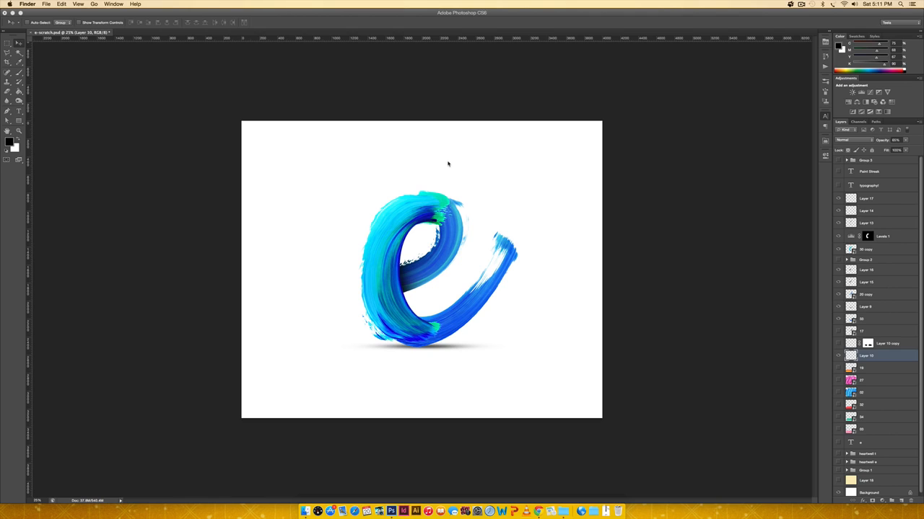
- Create a new 11 × 8.5 inch document at 300 pixels/inch in CMYK Color with a white background
left_click(98, 68)
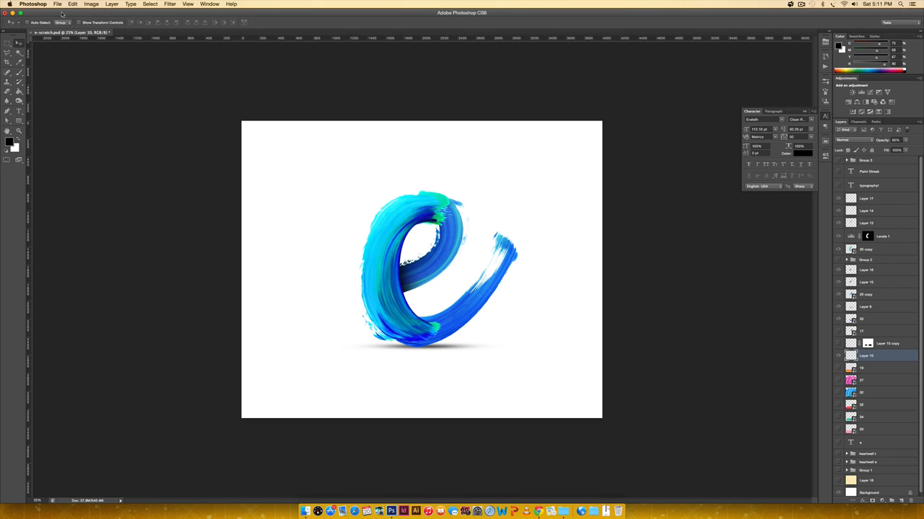
left_click(57, 4)
left_click(63, 13)
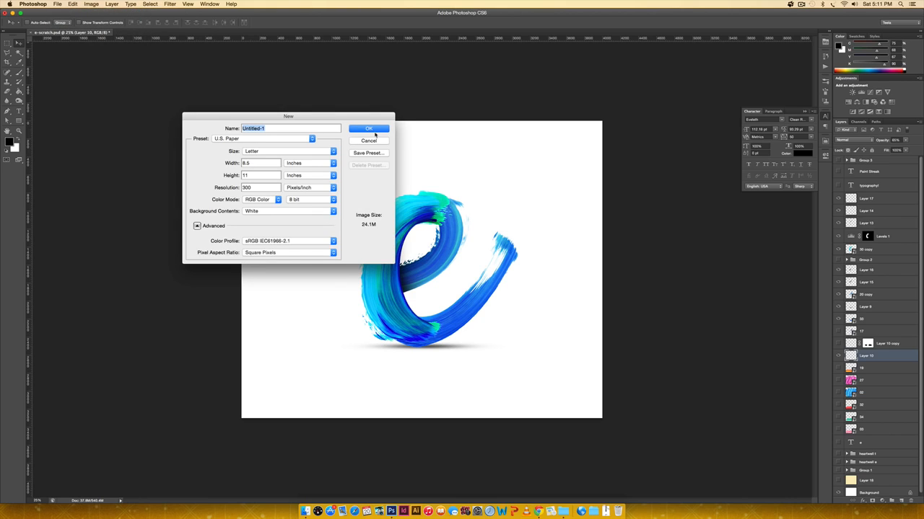
left_click_drag(317, 118, 430, 111)
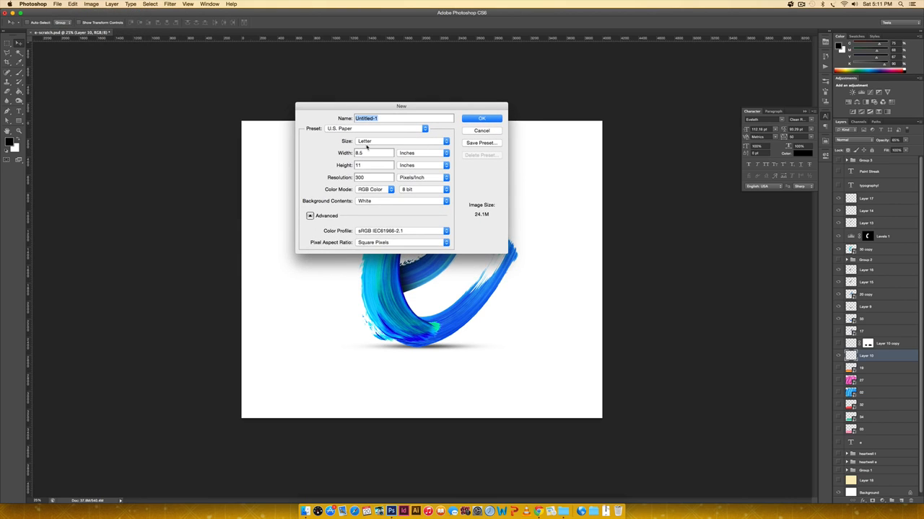
key("Tab")
type("11")
key("Tab")
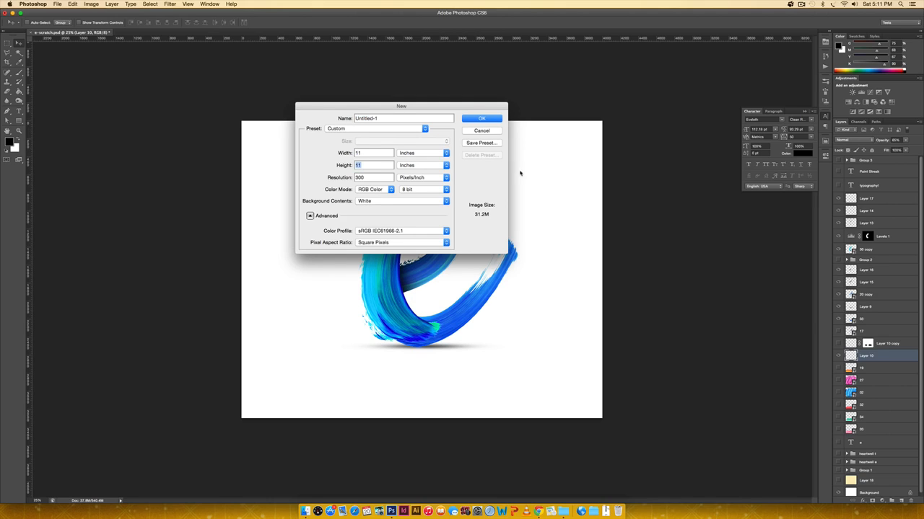
type("8.5")
left_click(376, 188)
left_click(372, 195)
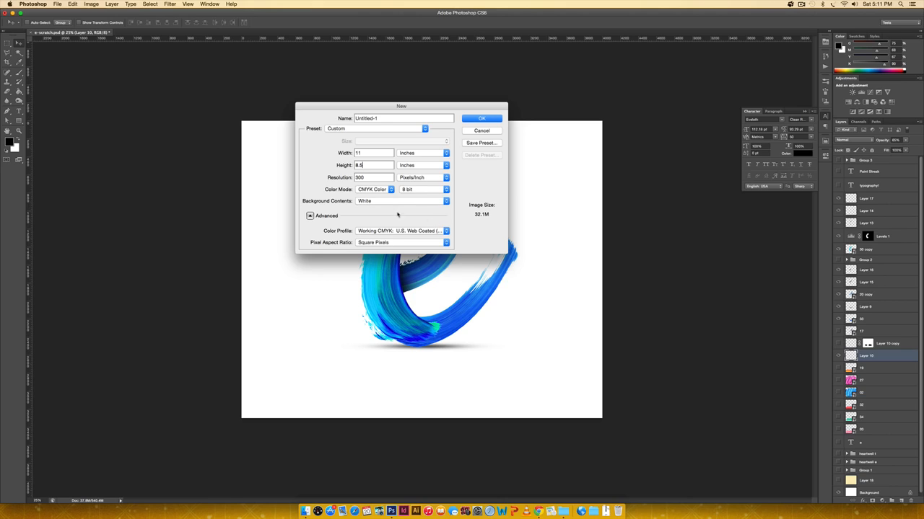
left_click(482, 119)
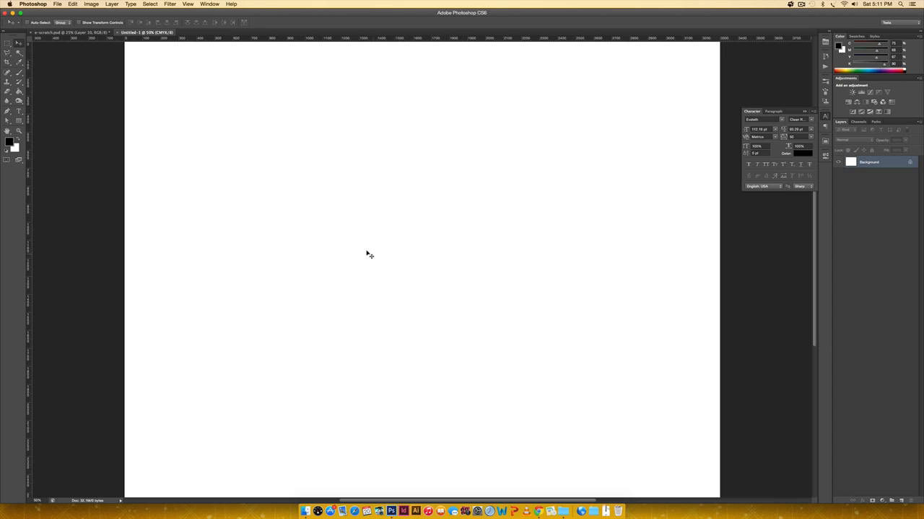
- Add the text "e" on the blank canvas and set its font to Botanica Script
key("t")
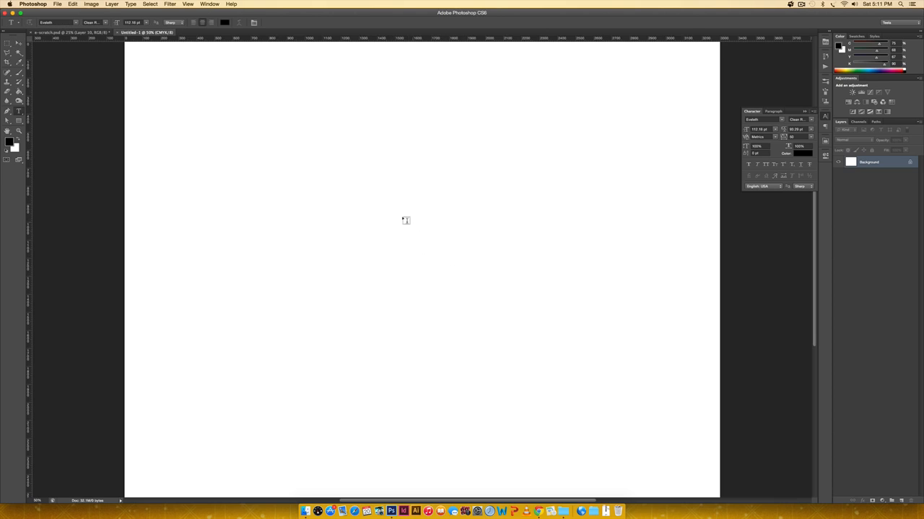
left_click(400, 219)
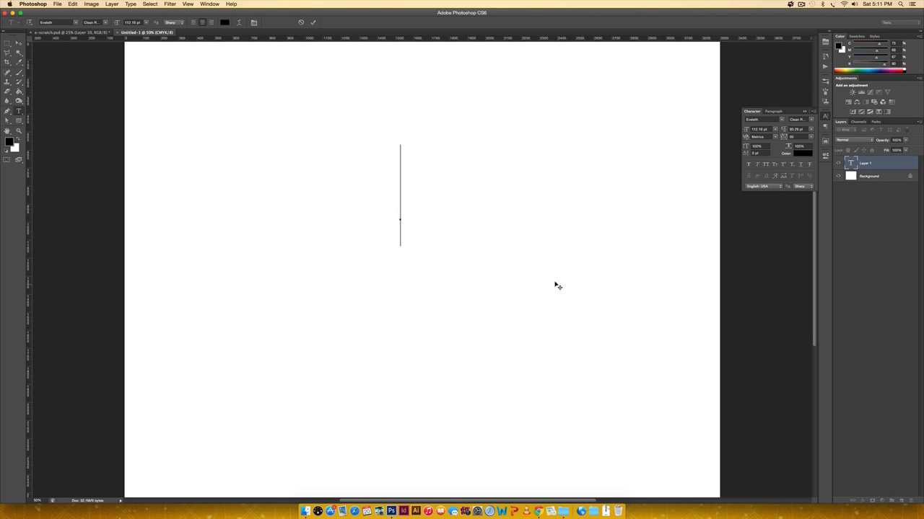
type("e")
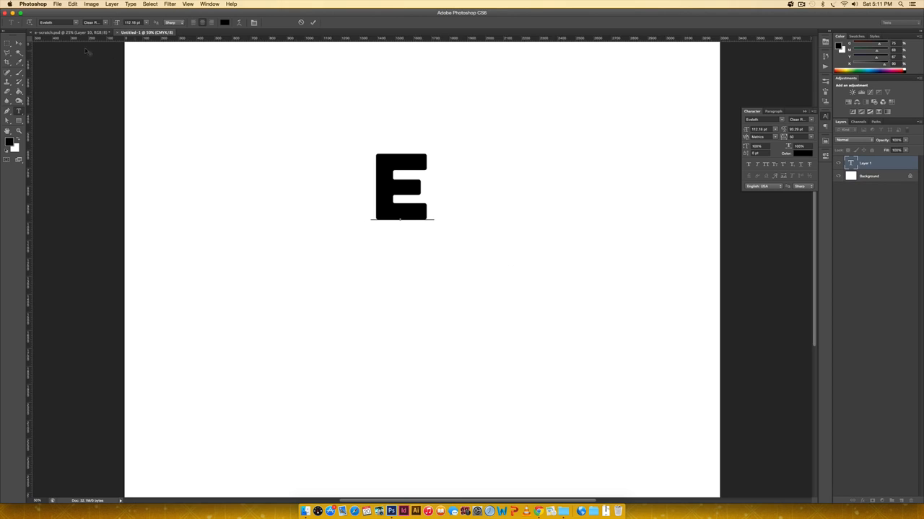
left_click(19, 43)
left_click(766, 120)
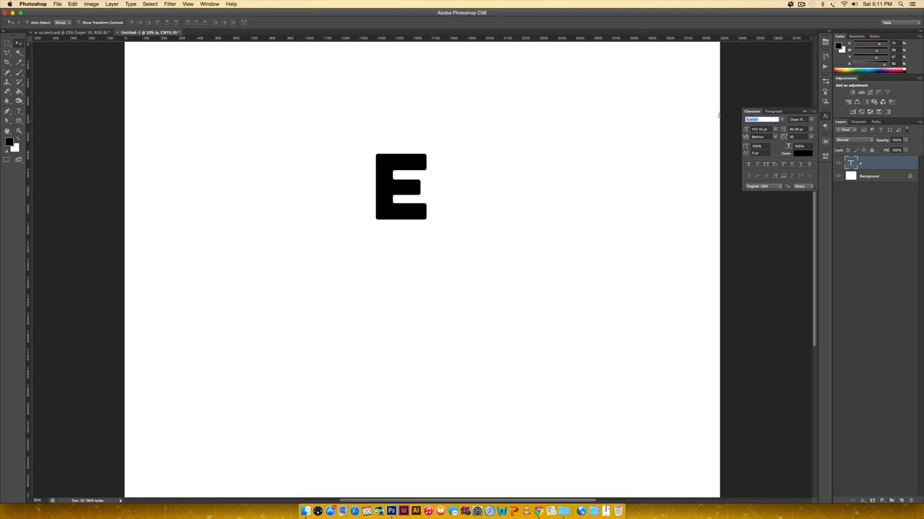
type("bot s")
key("Return")
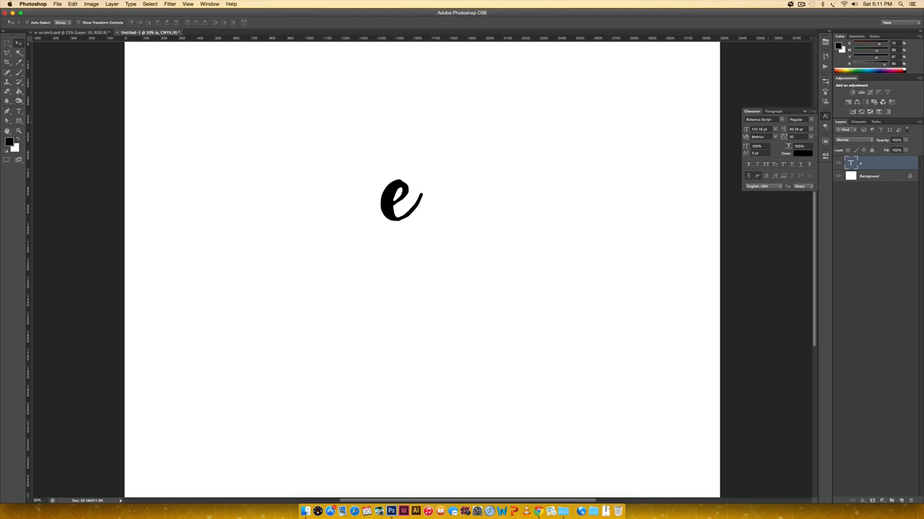
- Enlarge the letter e proportionally to about 554 pt and position it near the middle of the canvas
left_click_drag(386, 202, 422, 258)
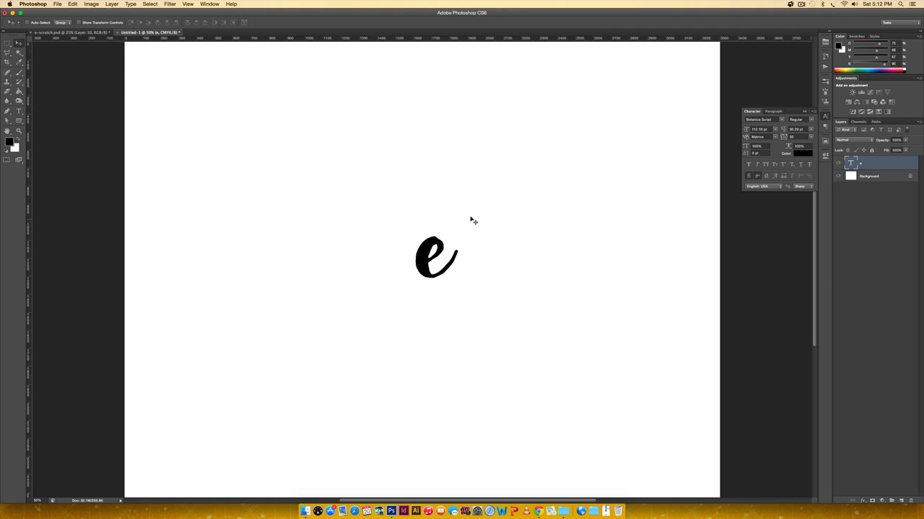
key("super+minus")
key("super+minus")
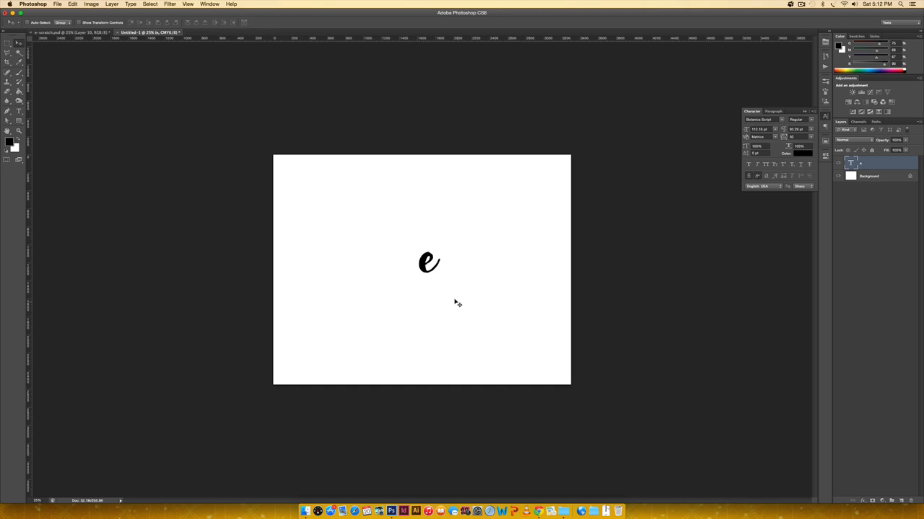
key("super+t")
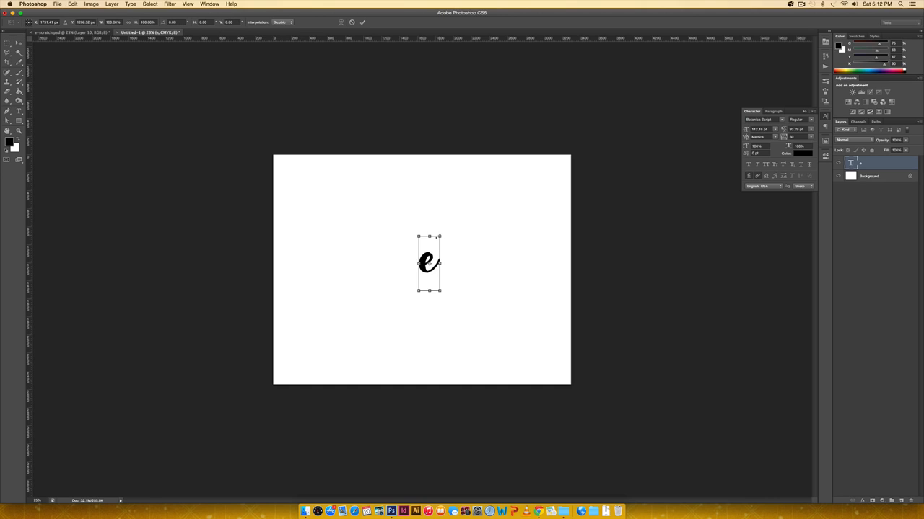
left_click_drag(439, 236, 605, 103)
left_click_drag(497, 180, 469, 271)
left_click_drag(471, 164, 456, 218)
key("Return")
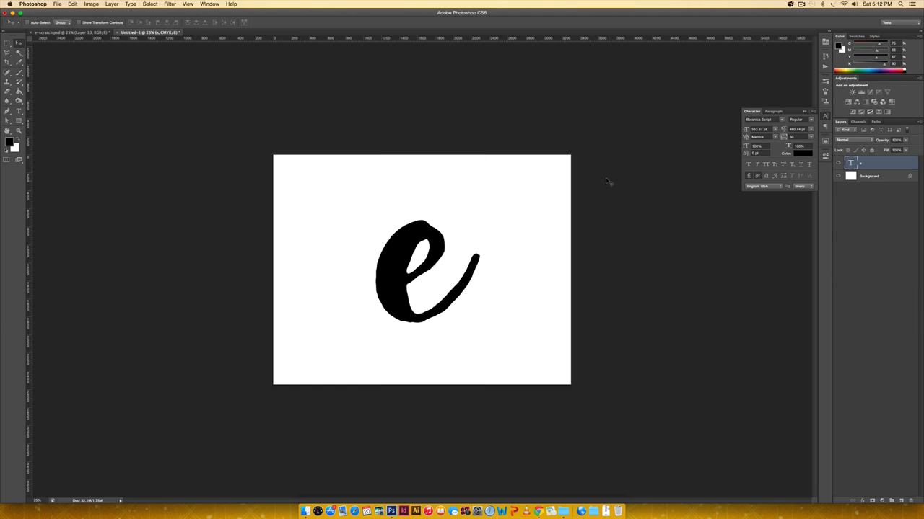
- Place the paint streak image 20.png from the abstract transparent-pngs folder into the document
key("super+plus")
scroll(618, 223, "down", 1)
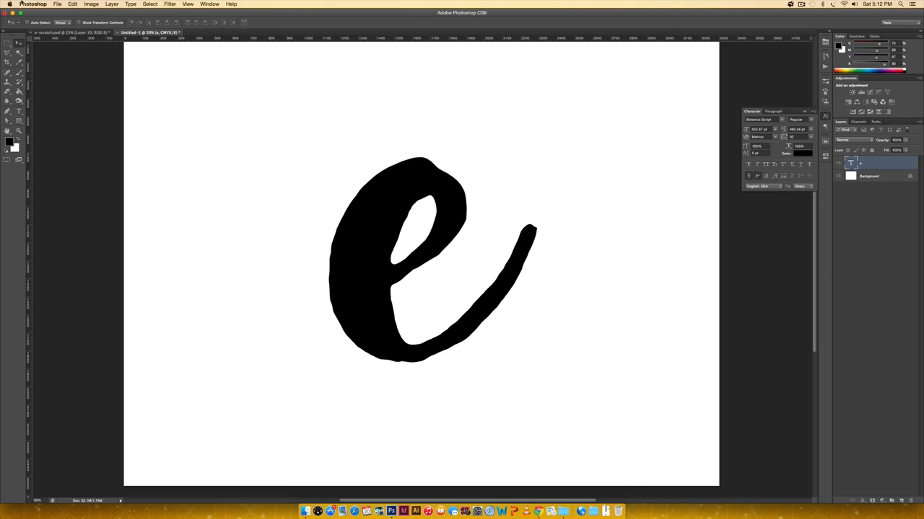
left_click(57, 4)
left_click(66, 122)
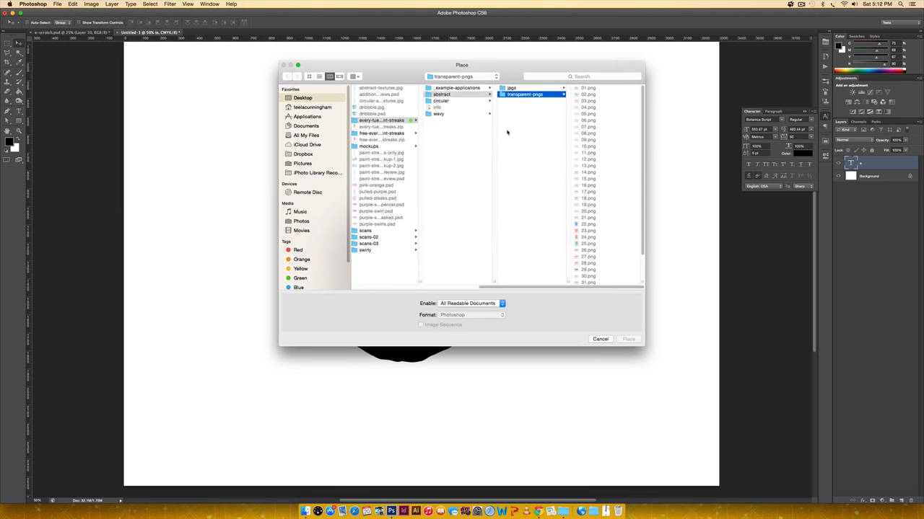
scroll(594, 189, "down", 1)
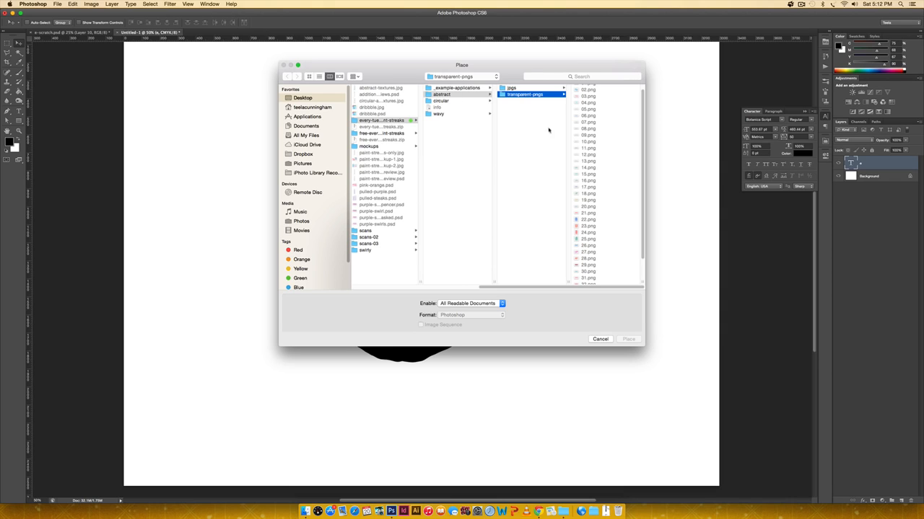
left_click(588, 206)
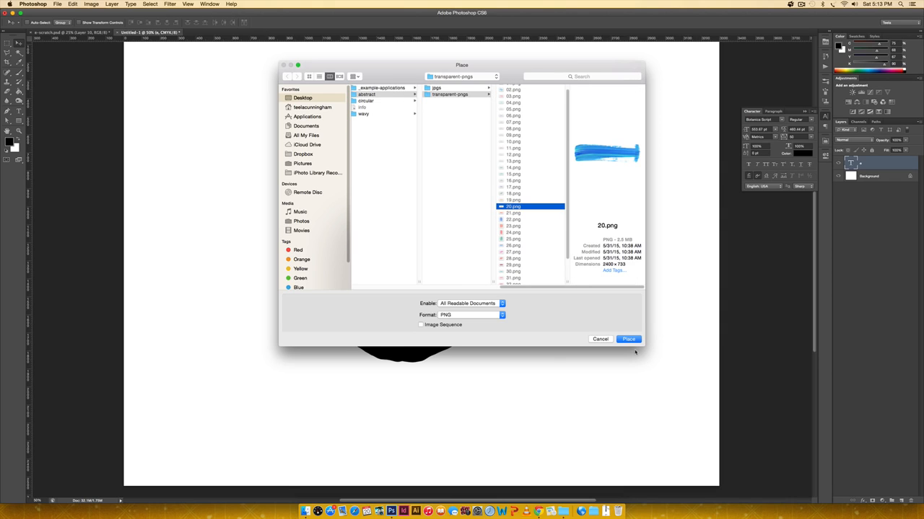
key("Return")
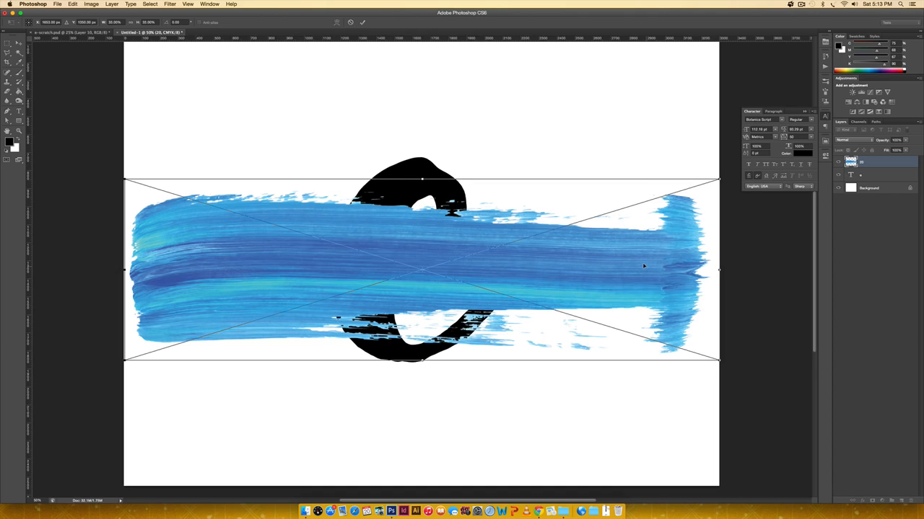
- Scale the placed paint streak to about 16%, rotate it to about -64°, and position it diagonally over the letter e
mouse_move(719, 179)
left_mouse_down()
mouse_move(591, 207)
mouse_move(472, 252)
mouse_move(479, 262)
left_mouse_up()
left_click_drag(457, 295, 542, 243)
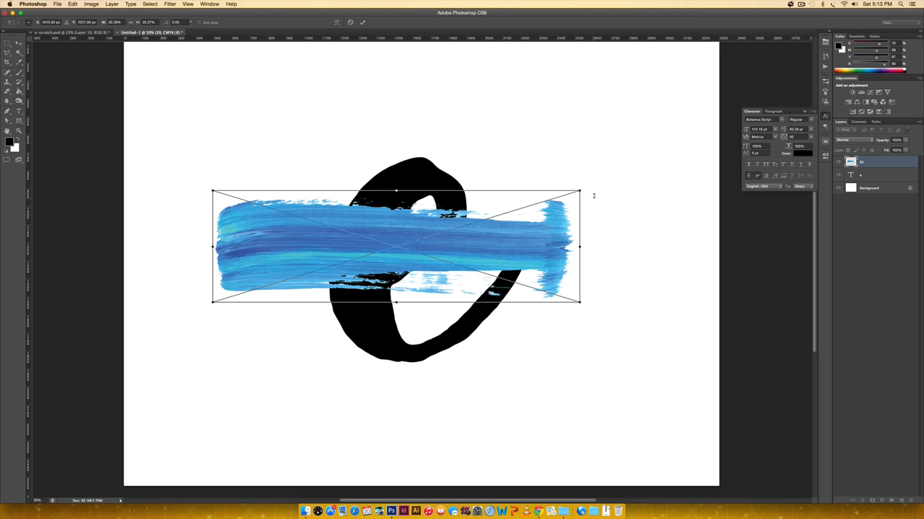
mouse_move(595, 195)
left_mouse_down()
mouse_move(586, 155)
mouse_move(540, 123)
mouse_move(479, 101)
mouse_move(455, 114)
left_mouse_up()
left_click_drag(494, 193, 615, 217)
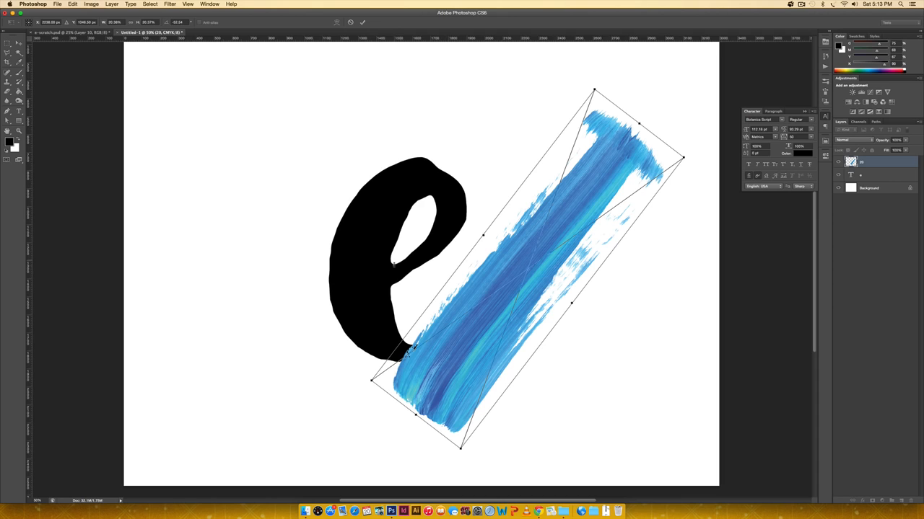
left_click_drag(571, 186, 495, 168)
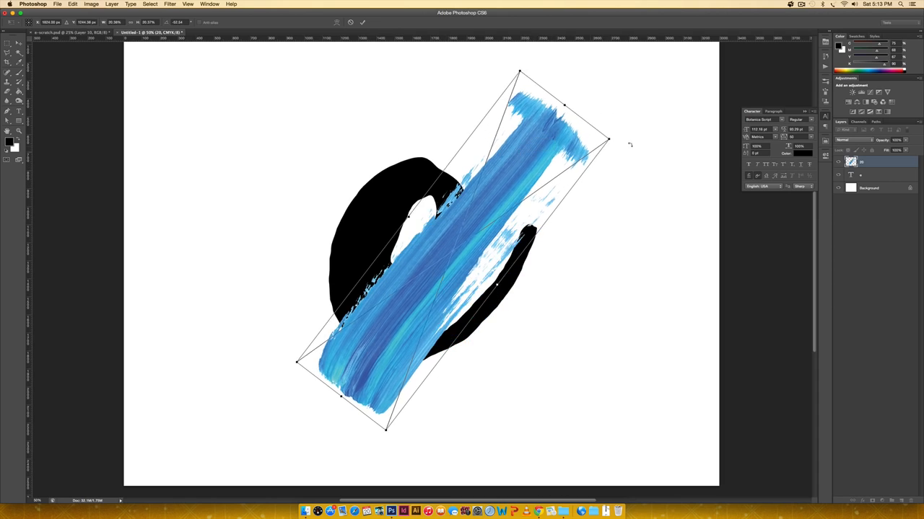
mouse_move(621, 137)
left_mouse_down()
mouse_move(610, 114)
mouse_move(590, 112)
left_mouse_up()
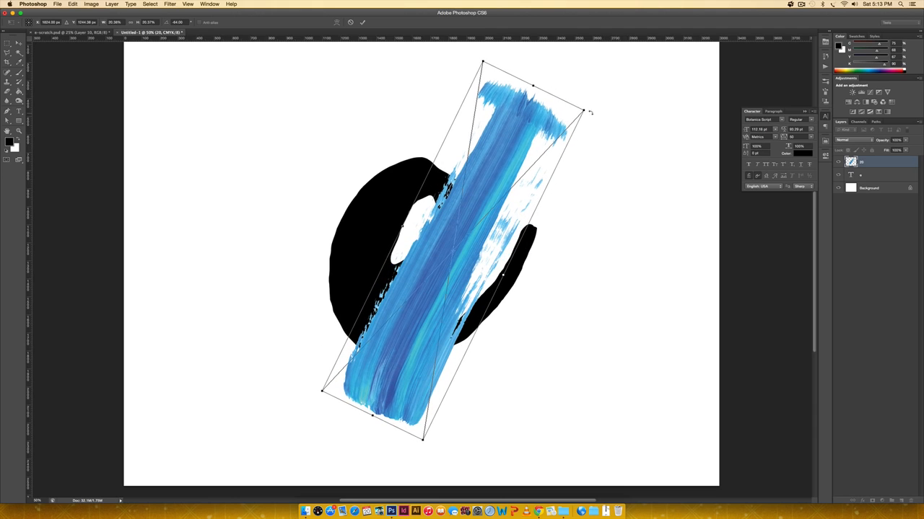
mouse_move(473, 220)
left_mouse_down()
mouse_move(489, 210)
mouse_move(478, 202)
mouse_move(462, 242)
left_mouse_up()
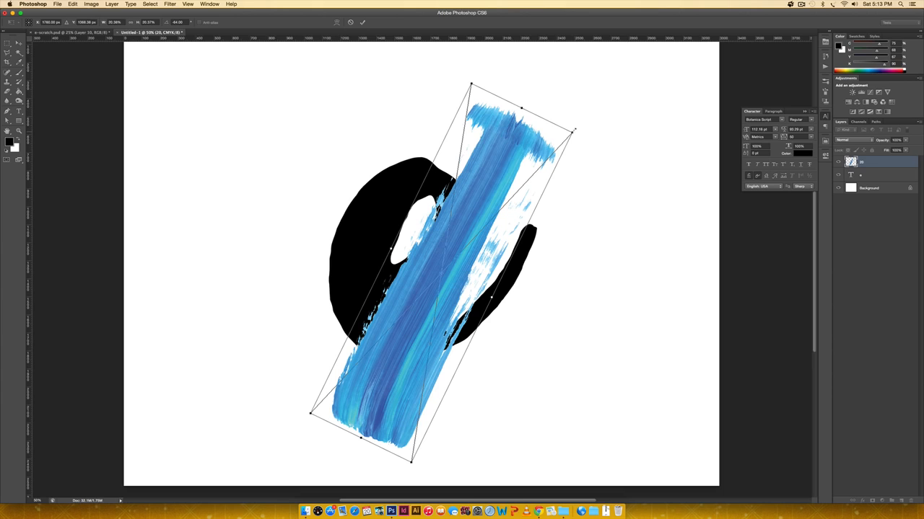
left_click_drag(573, 135, 520, 181)
left_click_drag(445, 225, 478, 199)
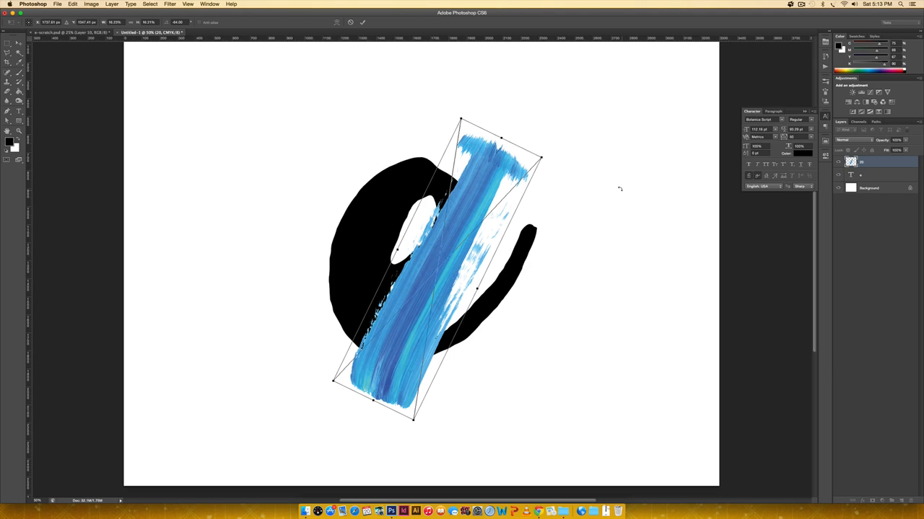
key("Return")
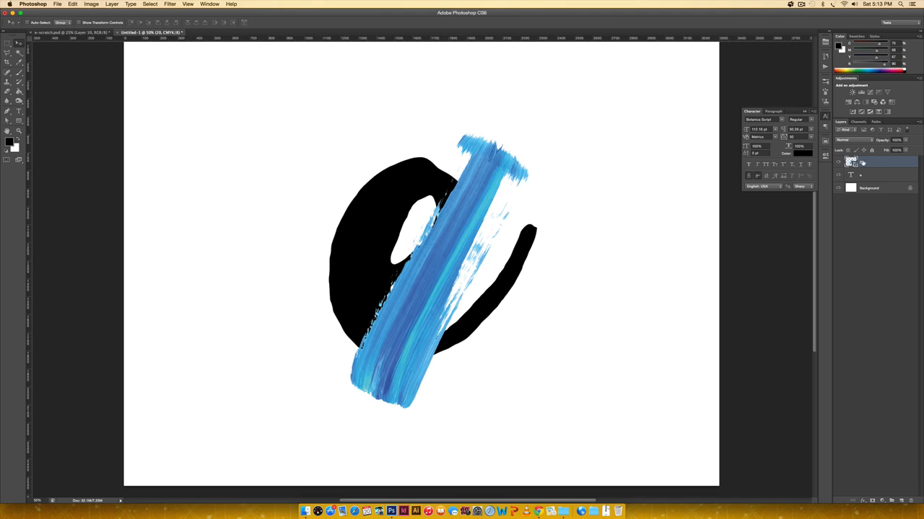
- Set the opacity of the paint streak layer to 50%
left_click(894, 140)
type("50")
key("Return")
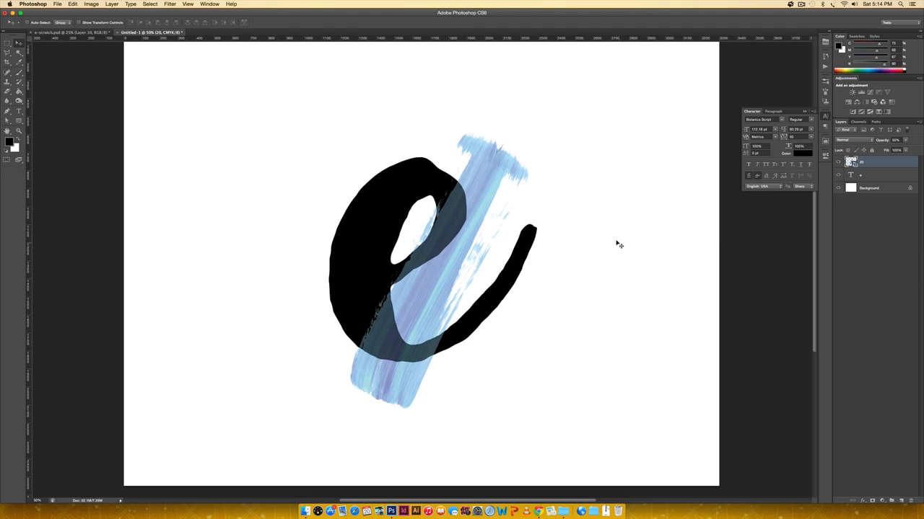
- Warp the paint streak by pulling its upper-left corner outward, up and away from the stroke
key("ctrl+t")
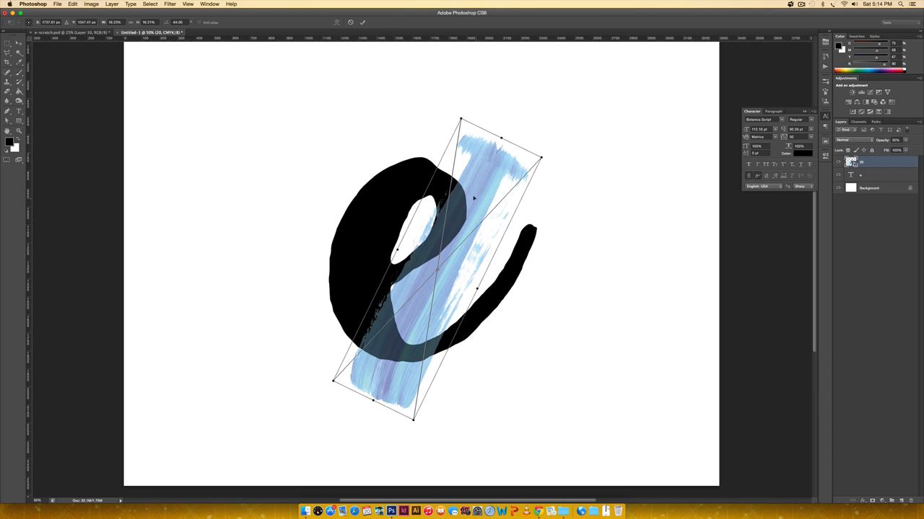
right_click(475, 199)
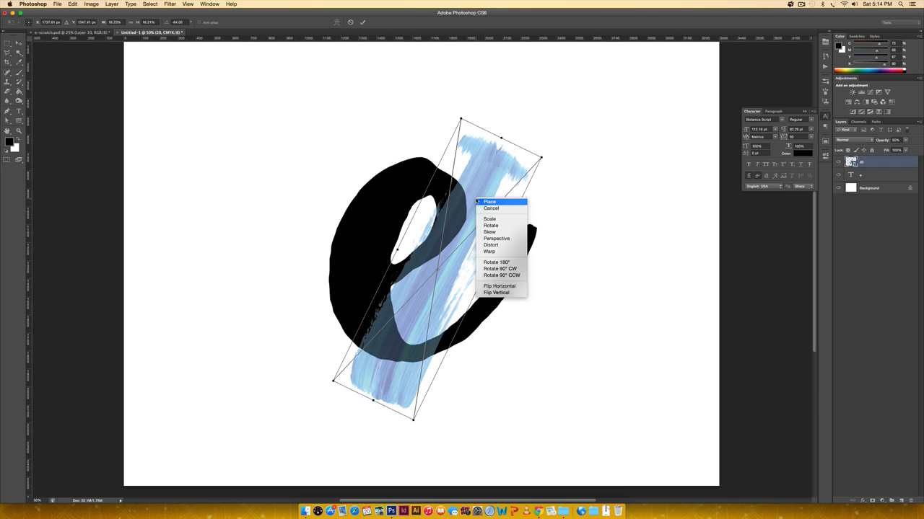
left_click(491, 252)
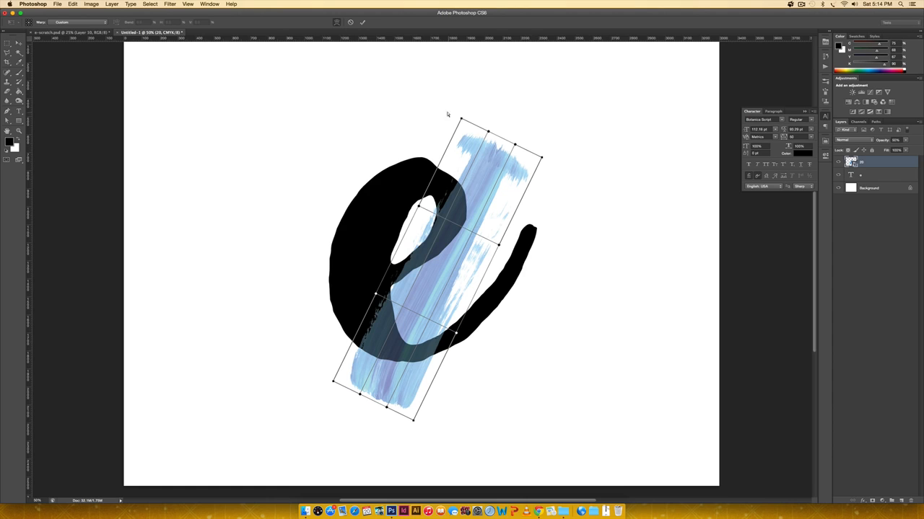
left_click_drag(458, 117, 421, 102)
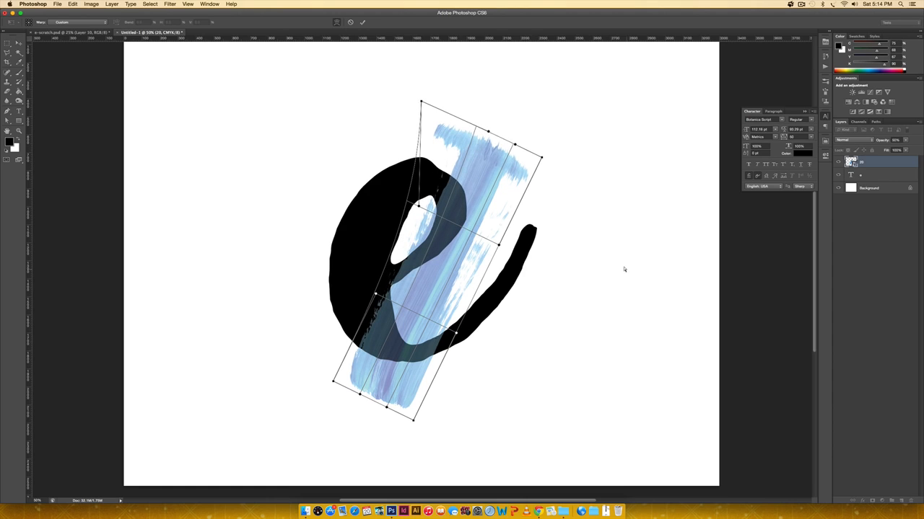
key("Return")
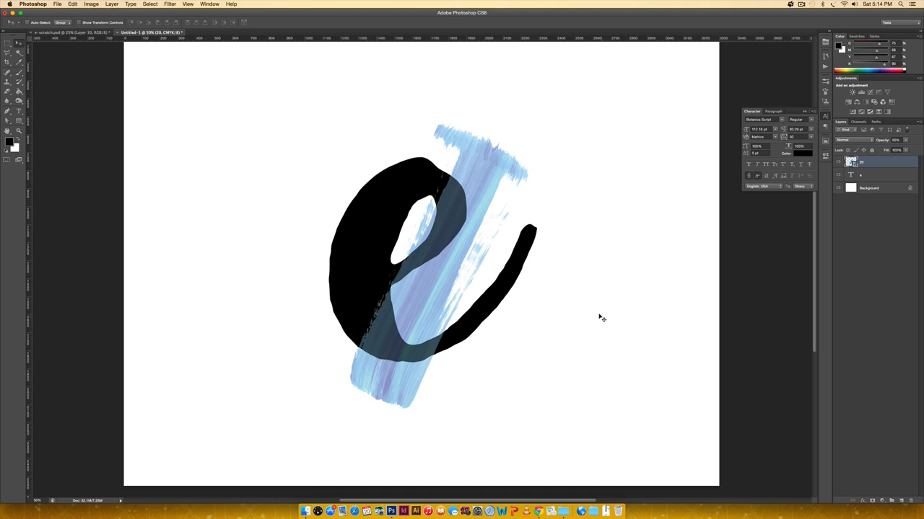
- Warp the paint streak again, pulling its upper-left corner back in so the upper end lines up with the stroke
key("super+t")
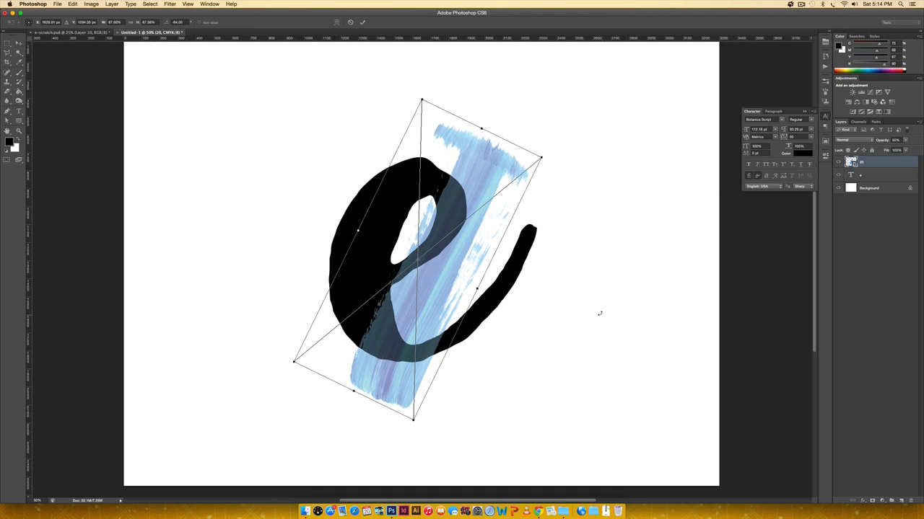
right_click(460, 175)
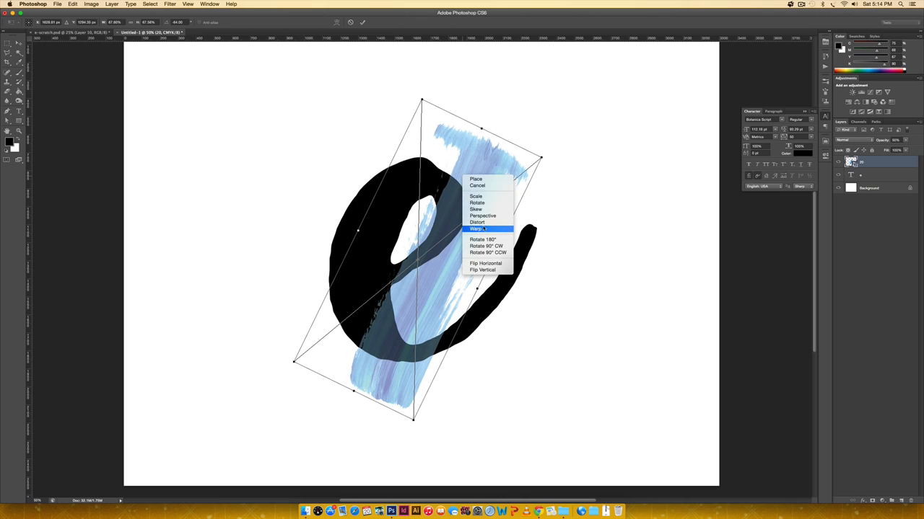
left_click(485, 229)
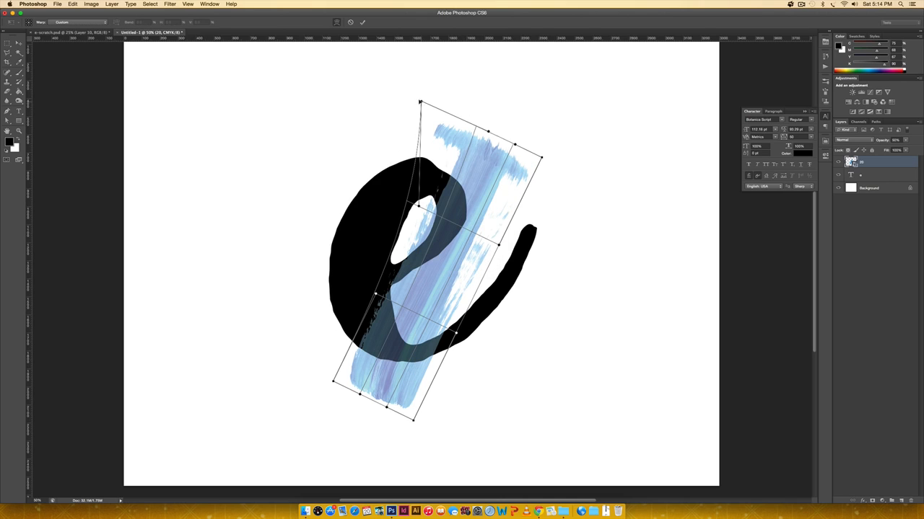
left_click_drag(420, 102, 452, 117)
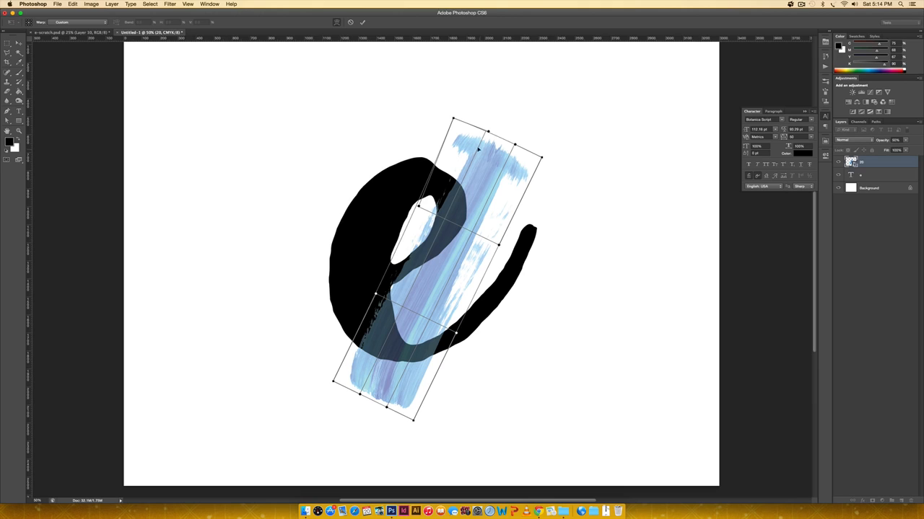
right_click(478, 148)
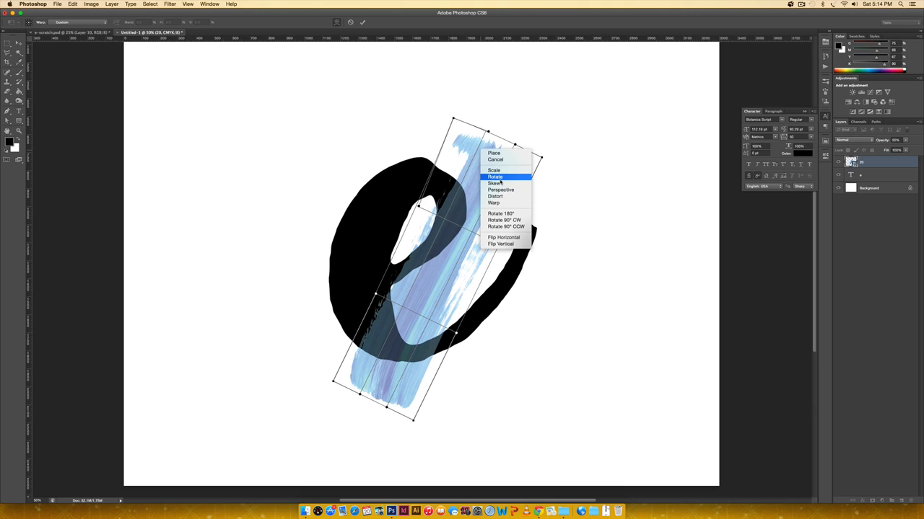
left_click(573, 136)
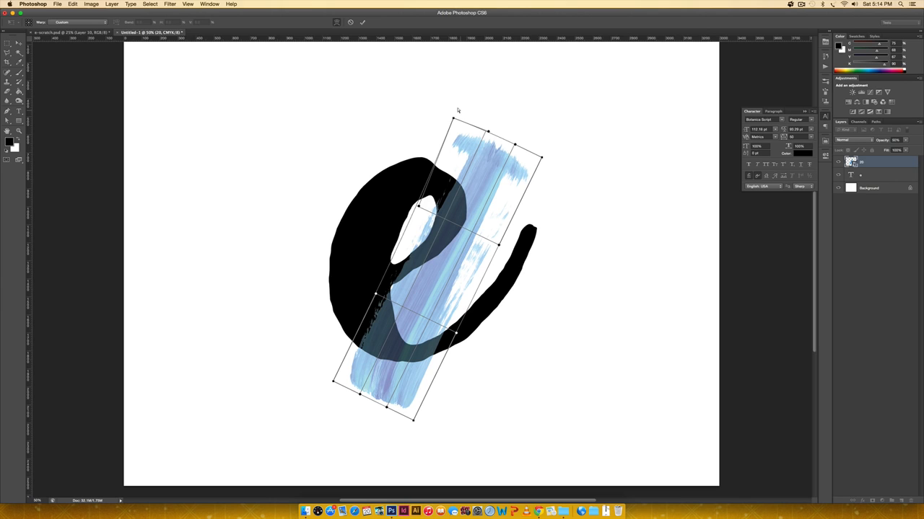
- Warp the streak's upper end leftward and bend its corner handles so it curves around the upper loop of the letter e
key("super+equal")
key("super+equal")
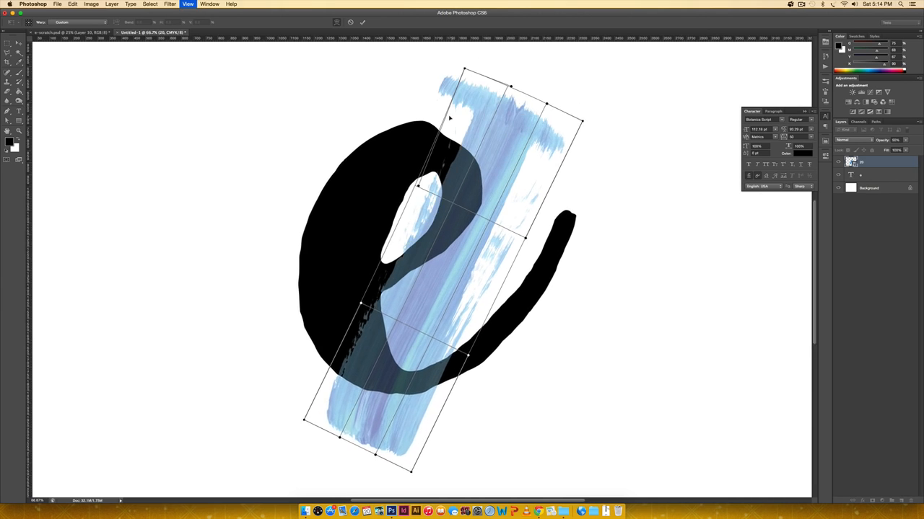
scroll(566, 136, "up", 5)
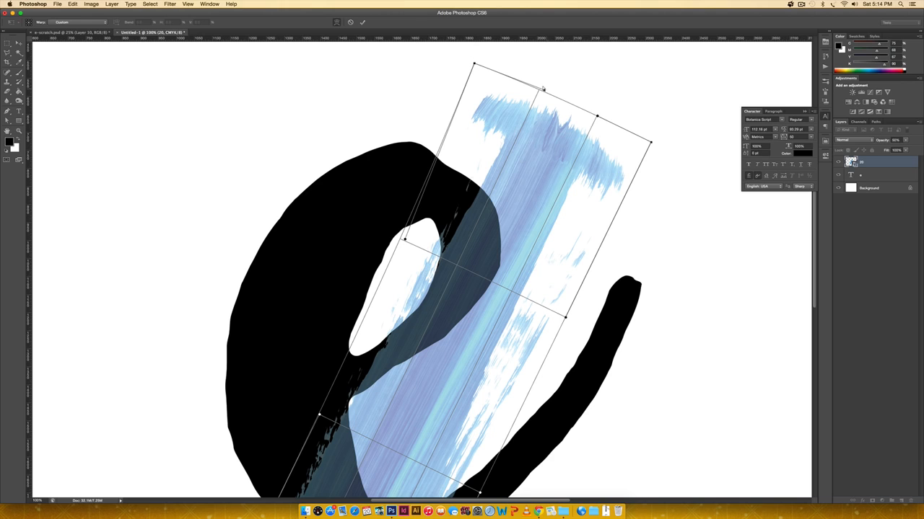
mouse_move(543, 88)
left_mouse_down()
mouse_move(541, 73)
mouse_move(536, 103)
mouse_move(507, 127)
mouse_move(573, 52)
mouse_move(551, 82)
left_mouse_up()
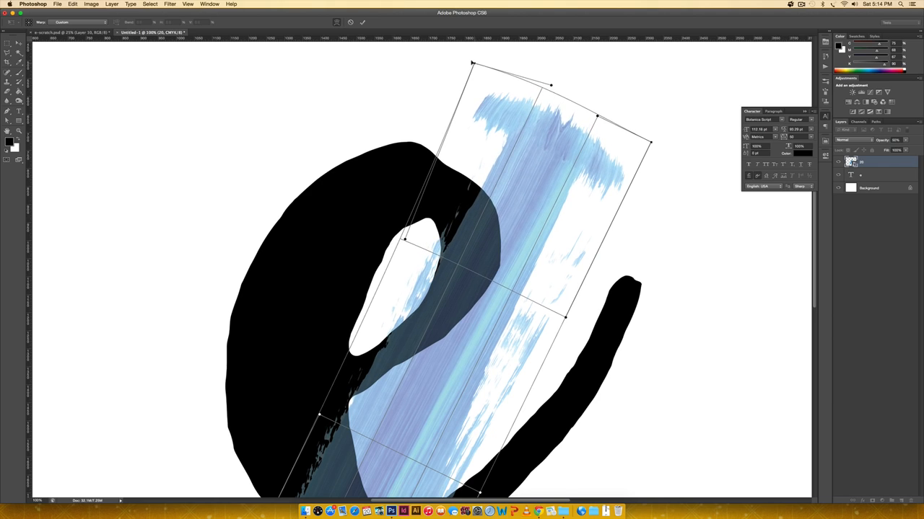
left_click_drag(474, 64, 344, 174)
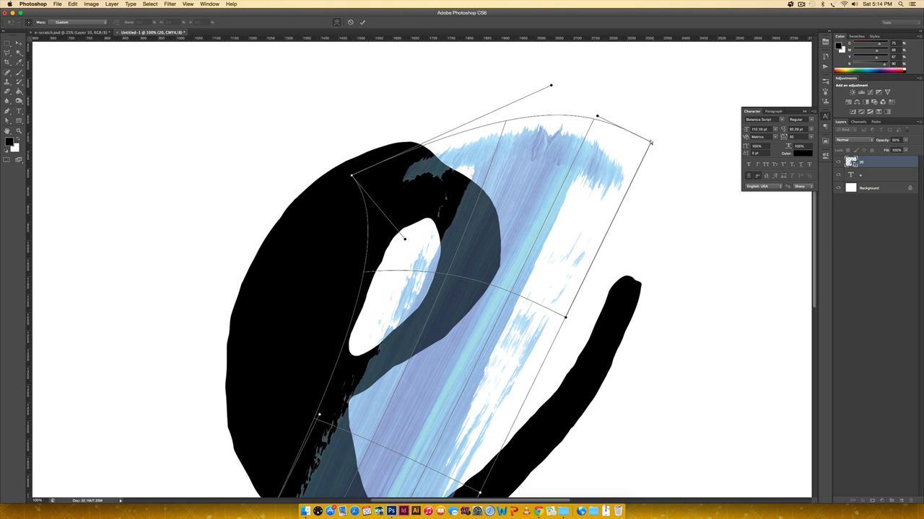
left_click_drag(649, 142, 502, 167)
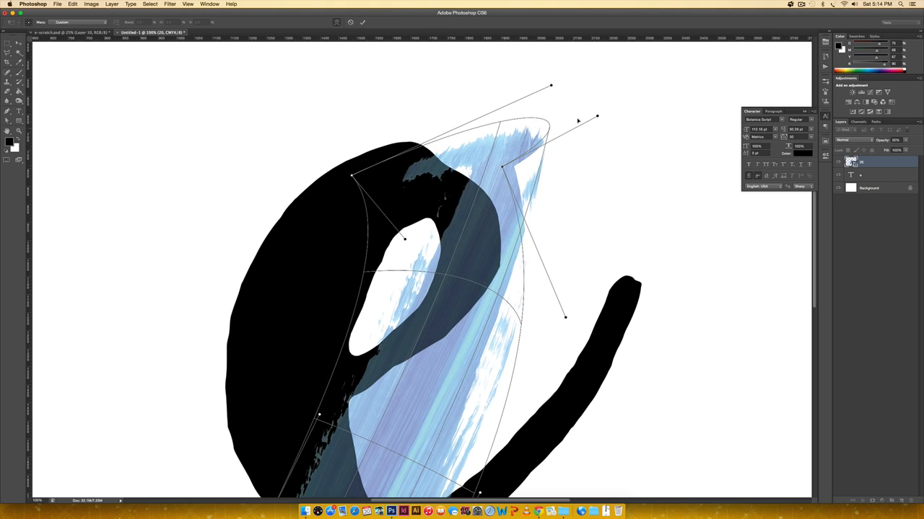
mouse_move(596, 115)
left_mouse_down()
mouse_move(473, 99)
mouse_move(451, 135)
left_mouse_up()
mouse_move(550, 85)
left_mouse_down()
mouse_move(453, 93)
mouse_move(410, 114)
left_mouse_up()
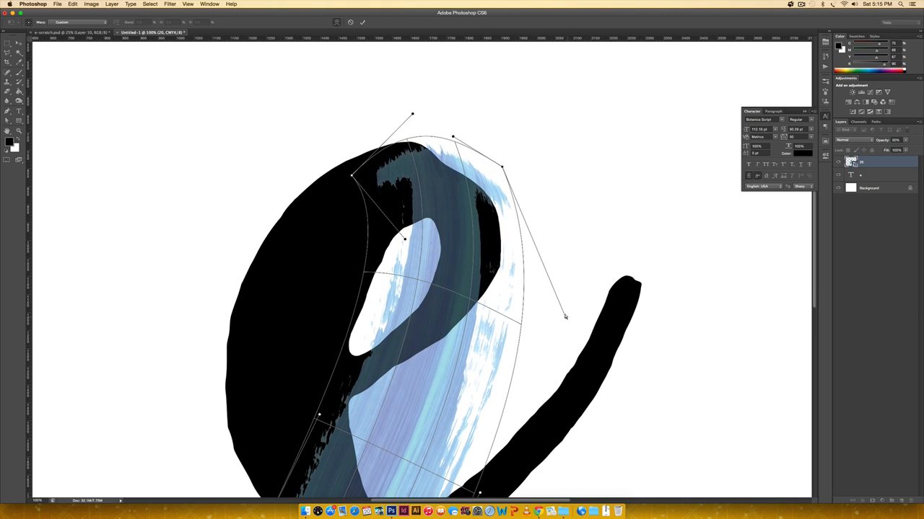
left_click_drag(565, 316, 674, 251)
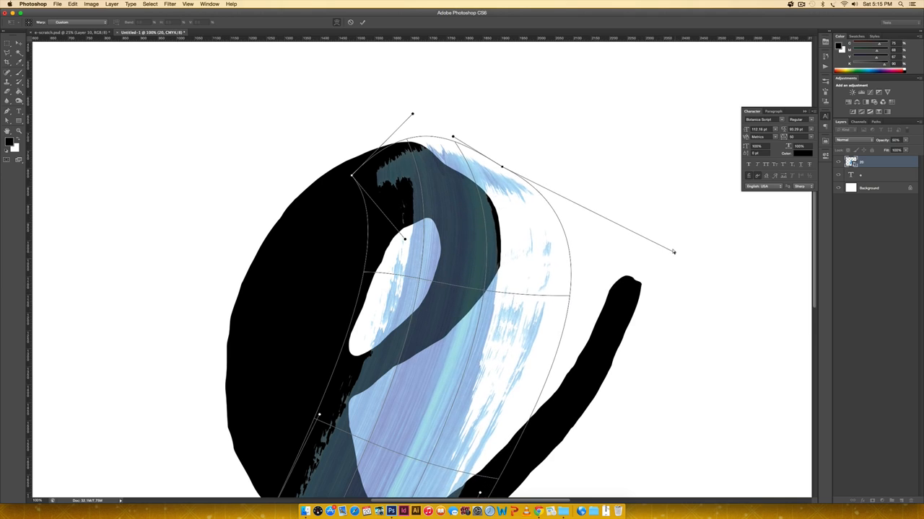
- Warp the streak's lower end up to the left side of the e, bending the stroke along the crossbar
scroll(406, 287, "down", 5)
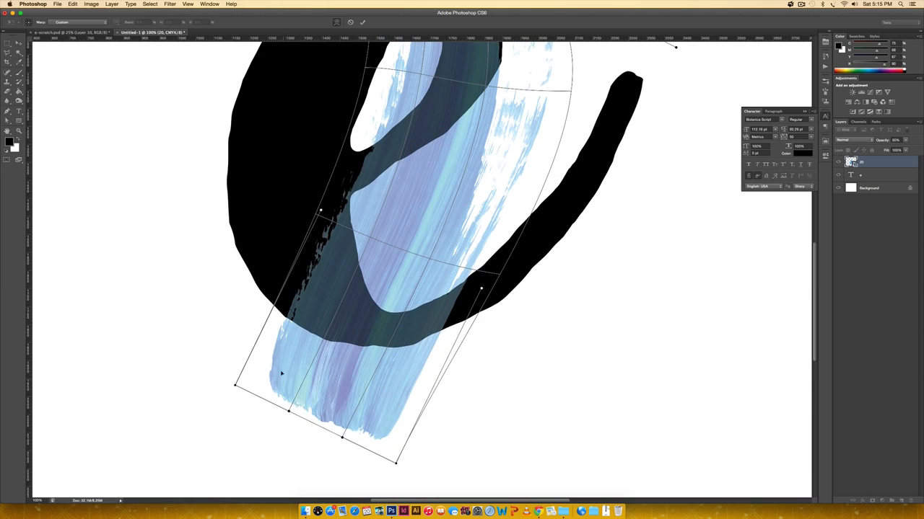
left_click_drag(234, 385, 227, 122)
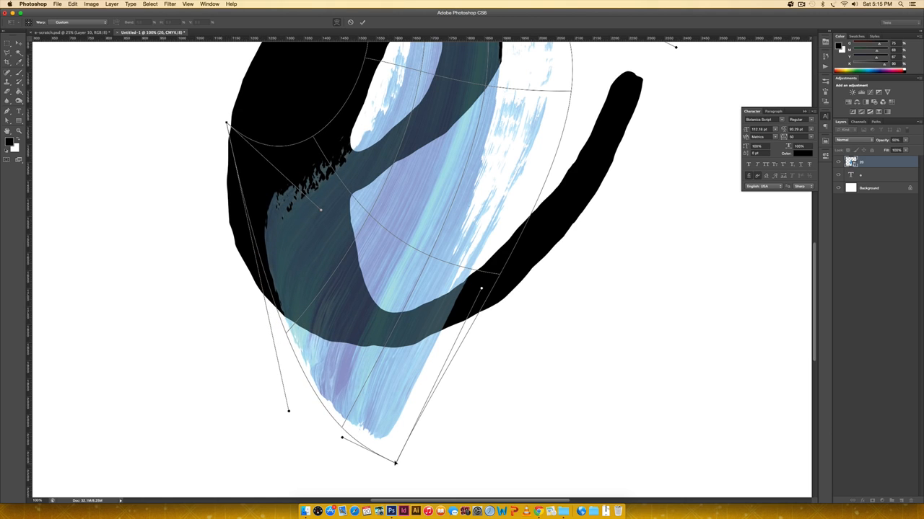
mouse_move(395, 463)
left_mouse_down()
mouse_move(322, 375)
mouse_move(289, 266)
left_mouse_up()
mouse_move(341, 438)
left_mouse_down()
mouse_move(248, 288)
mouse_move(214, 168)
mouse_move(217, 139)
left_mouse_up()
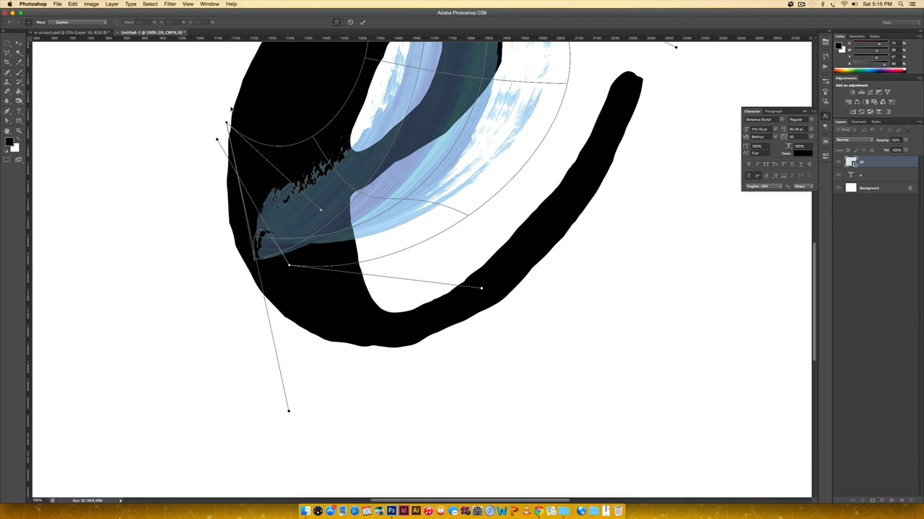
mouse_move(287, 413)
left_mouse_down()
mouse_move(241, 288)
mouse_move(221, 167)
left_mouse_up()
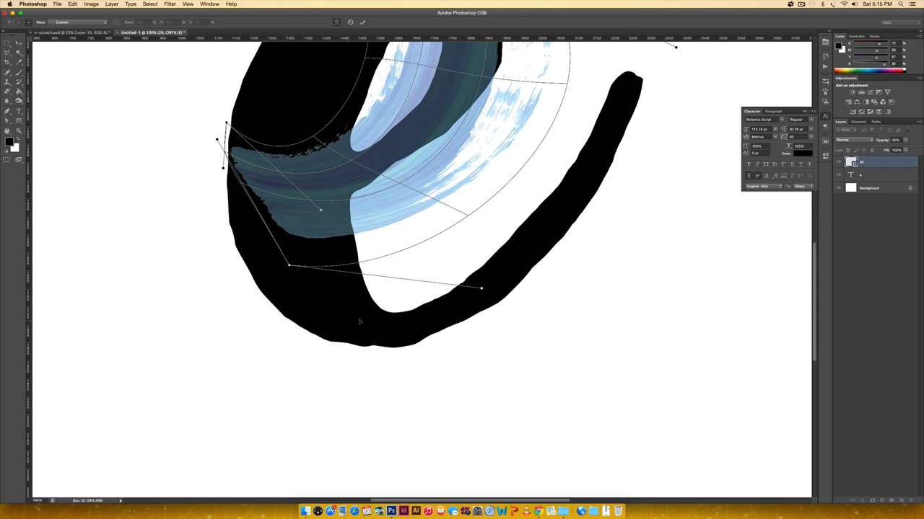
- Adjust the warp's upper-left corner and upper handles so the streak's inner edge follows the e's inner opening
scroll(374, 318, "up", 5)
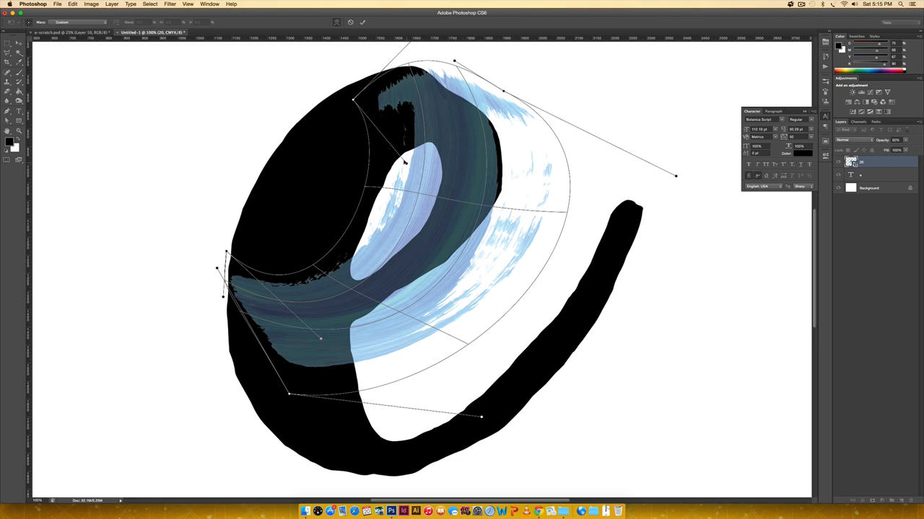
left_click_drag(405, 163, 535, 175)
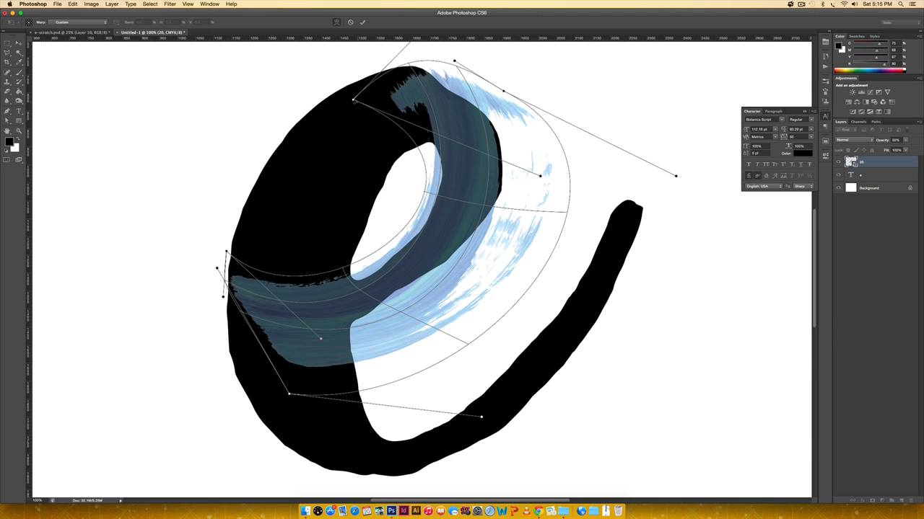
left_click_drag(352, 100, 352, 128)
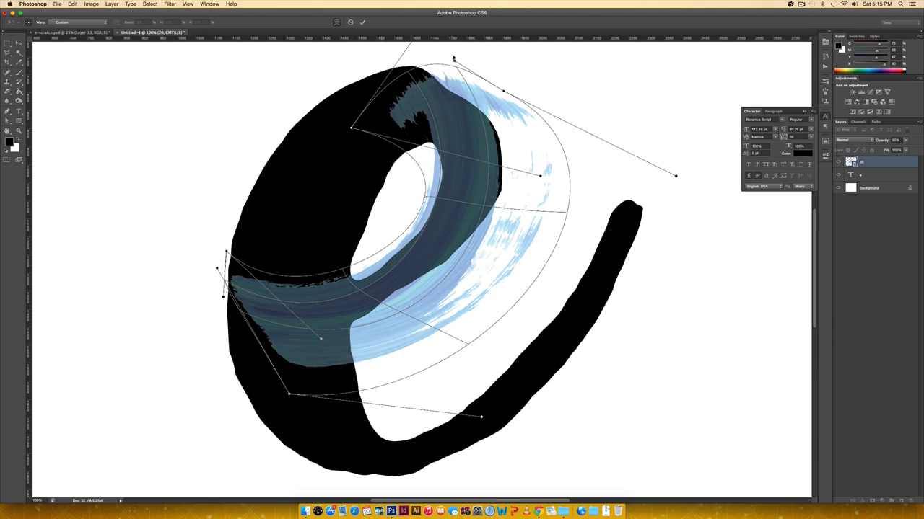
left_click_drag(453, 60, 442, 75)
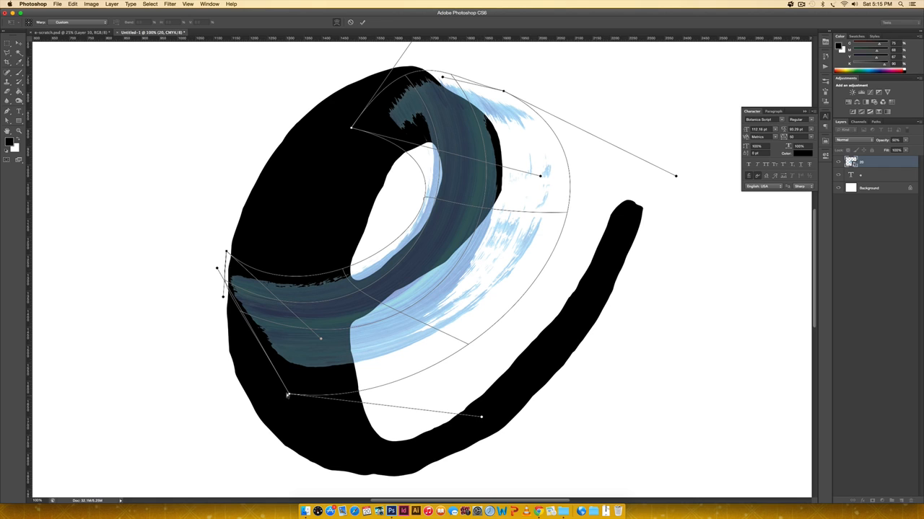
- Narrow the streak by pulling its lower outer corner and outer-edge handles inward, and raise its upper-right corner
left_click_drag(289, 394, 255, 352)
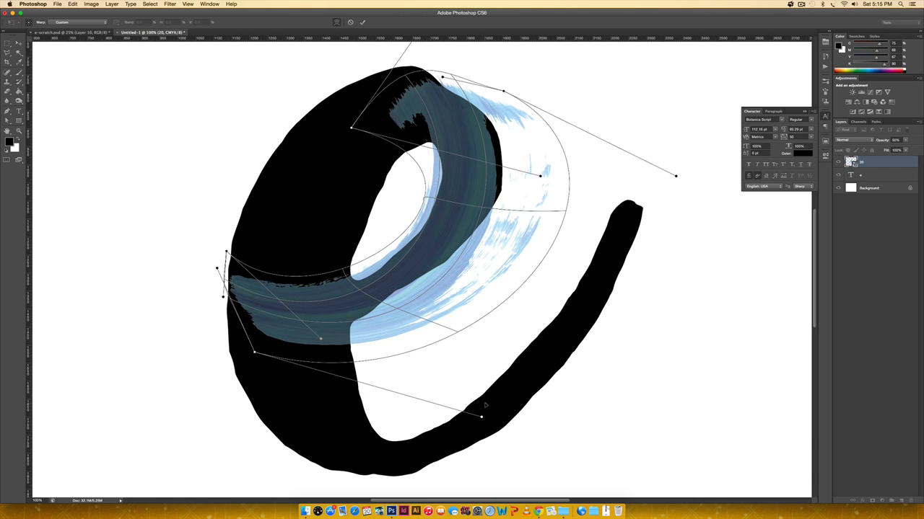
mouse_move(480, 417)
left_mouse_down()
mouse_move(449, 382)
mouse_move(440, 350)
mouse_move(446, 323)
left_mouse_up()
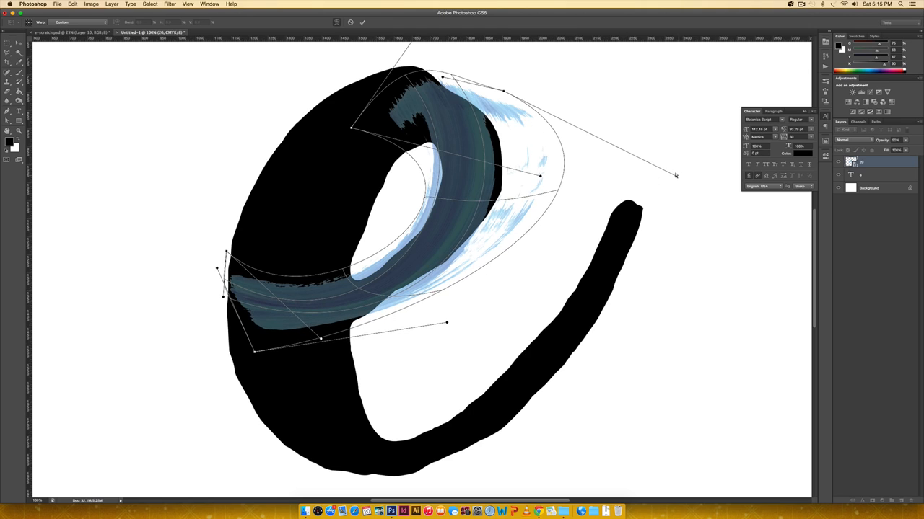
mouse_move(673, 175)
left_mouse_down()
mouse_move(619, 167)
mouse_move(566, 190)
left_mouse_up()
left_click_drag(502, 90, 500, 53)
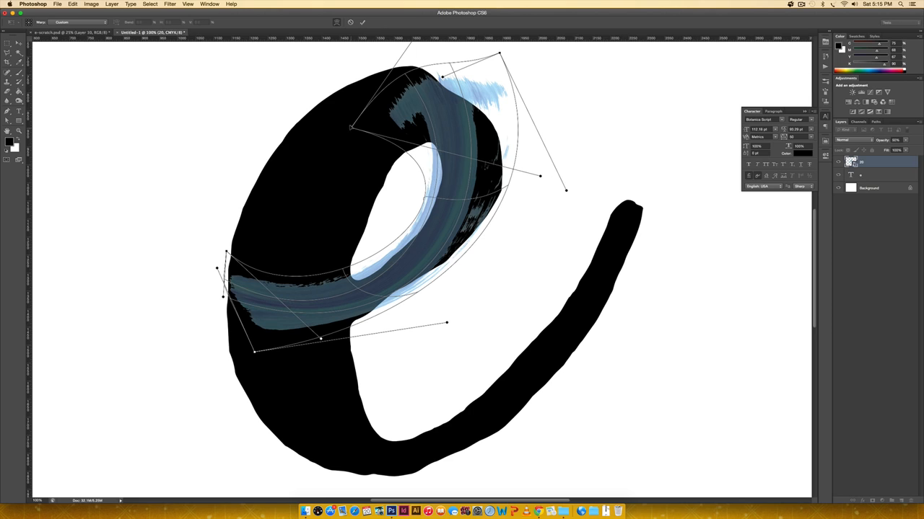
- Move the upper-left warp corner slightly inward and extend the inner and outer edge handles to widen the streak's curve
left_click_drag(351, 128, 372, 122)
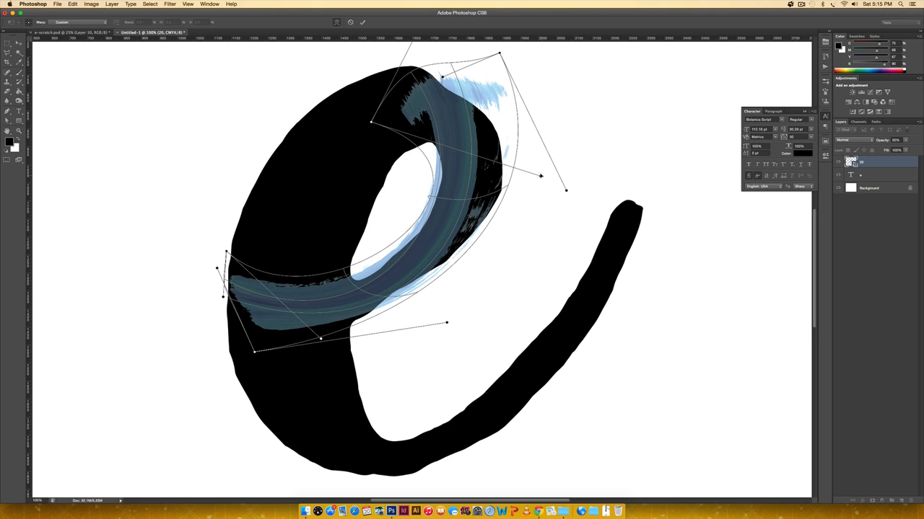
left_click_drag(541, 176, 595, 196)
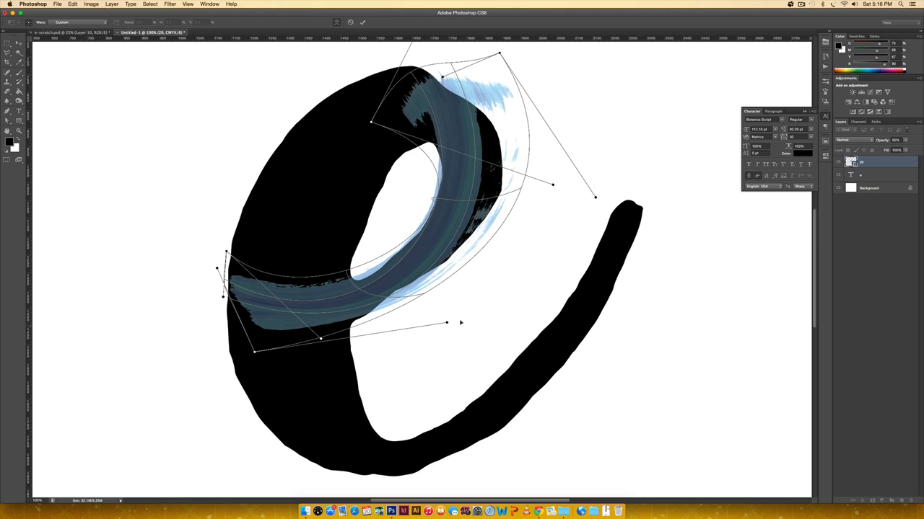
mouse_move(445, 322)
left_mouse_down()
mouse_move(476, 333)
mouse_move(495, 330)
mouse_move(497, 318)
left_mouse_up()
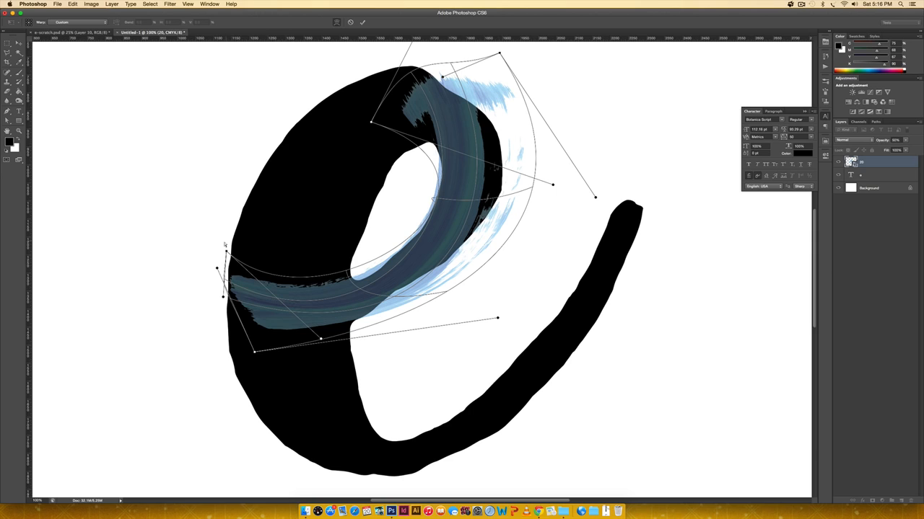
- Pull the streak's crossbar end in from the e's left edge, shift its upper-right corner up and inward, and apply the warp
mouse_move(225, 251)
left_mouse_down()
mouse_move(241, 253)
mouse_move(225, 277)
mouse_move(243, 307)
left_mouse_up()
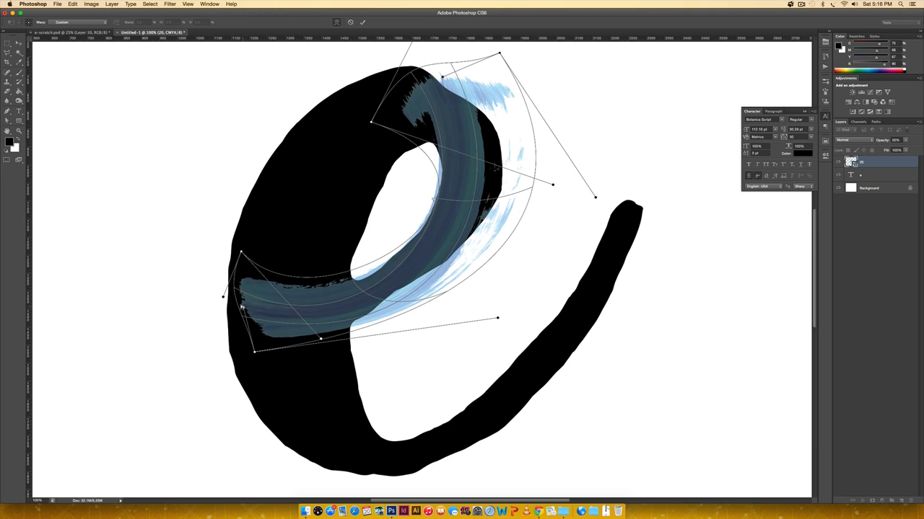
scroll(439, 224, "up", 2)
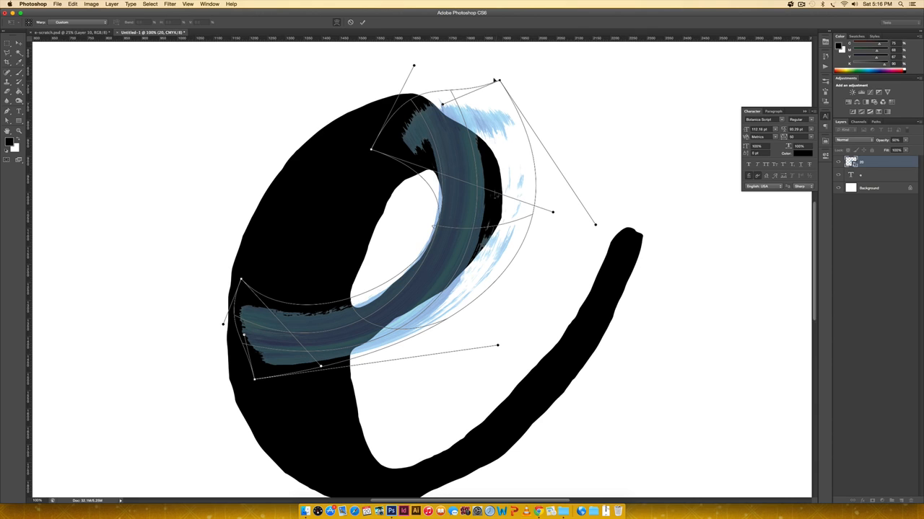
left_click_drag(495, 81, 475, 72)
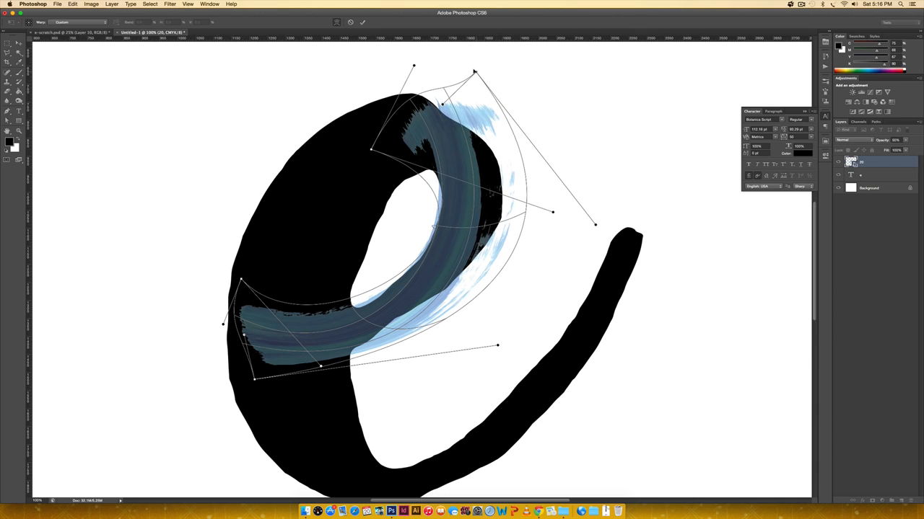
key("Return")
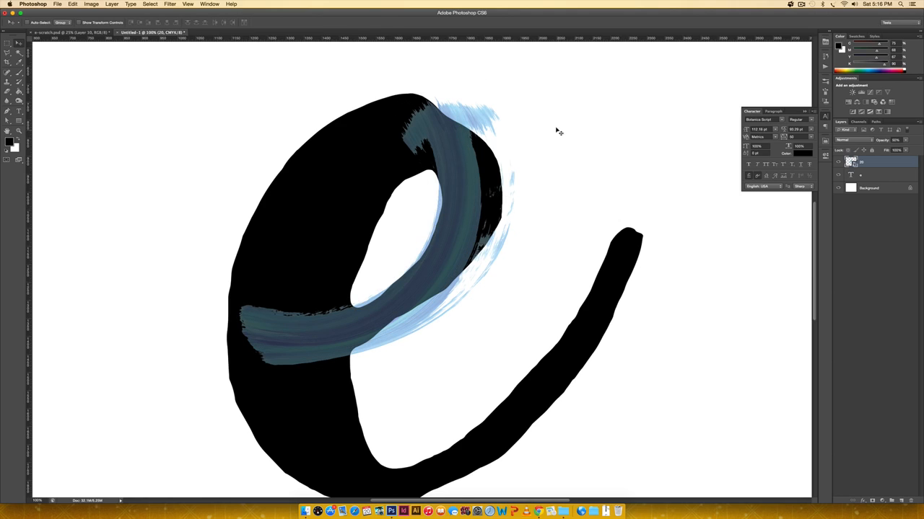
- Set the opacity of the paint streak layer to 100%
key("0")
key("Return")
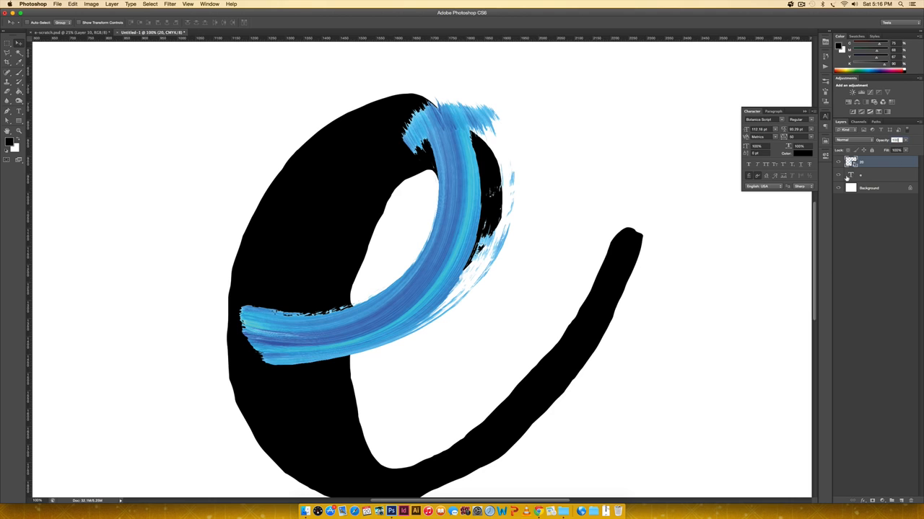
- Hide the letter e text layer to examine the warped paint streak on its own, and show the layer again
left_click(838, 175)
key("super+minus")
key("super+minus")
key("super+minus")
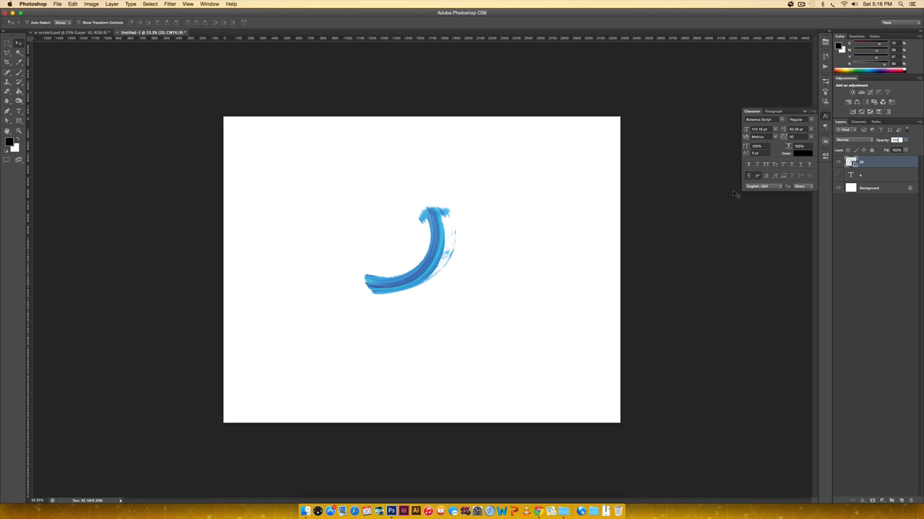
key("super+plus")
key("super+plus")
key("super+plus")
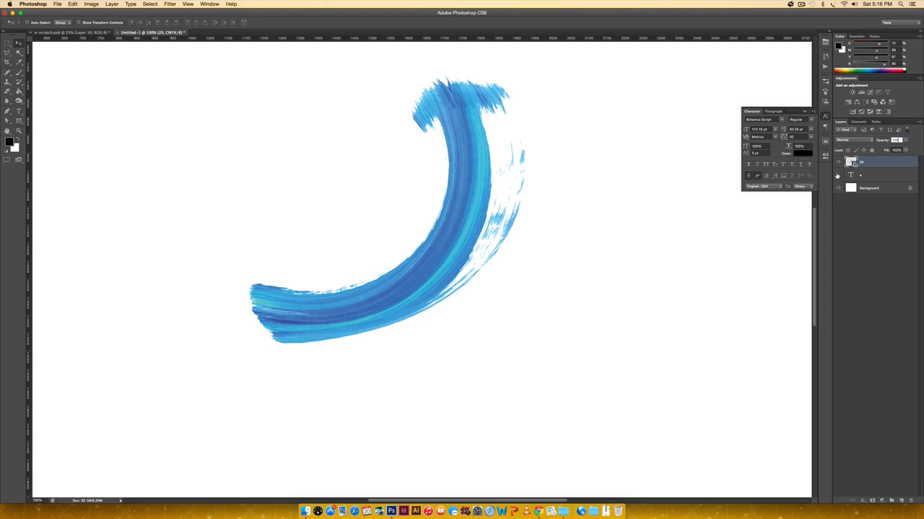
left_click(837, 176)
scroll(519, 192, "left", 1)
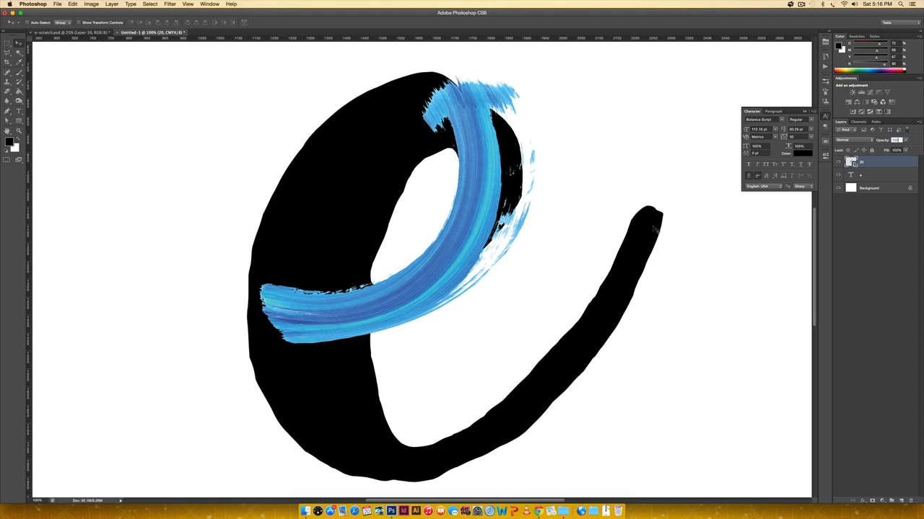
- Place the image 30.png from the abstract set's transparent-pngs folder into the document
left_click(60, 3)
left_click(69, 121)
scroll(616, 206, "down", 3)
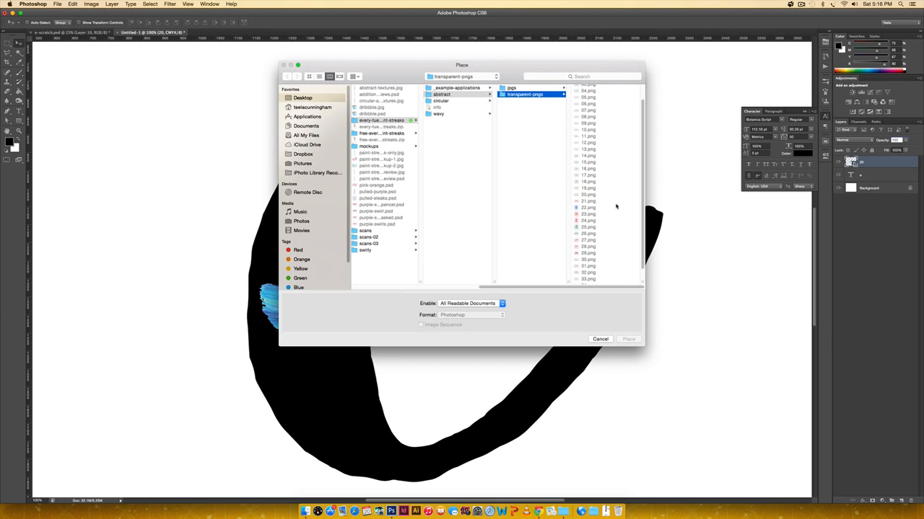
left_click(596, 251)
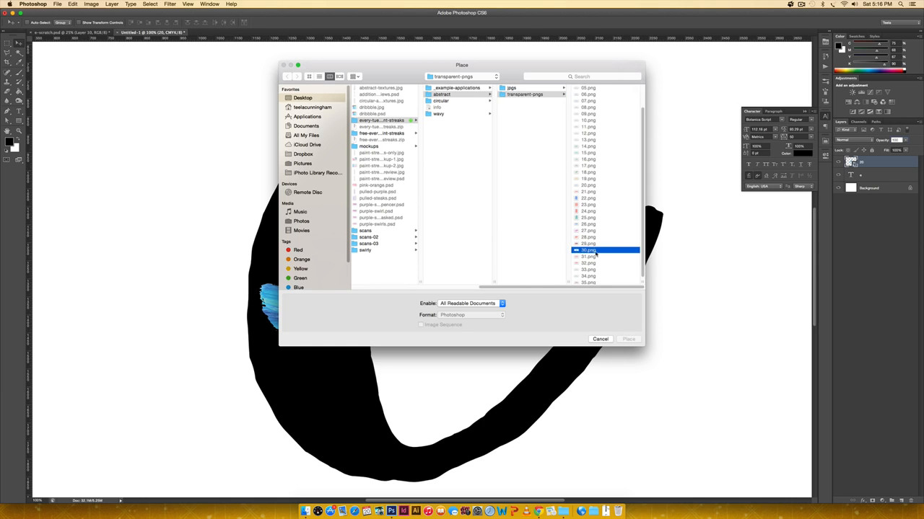
left_click(629, 340)
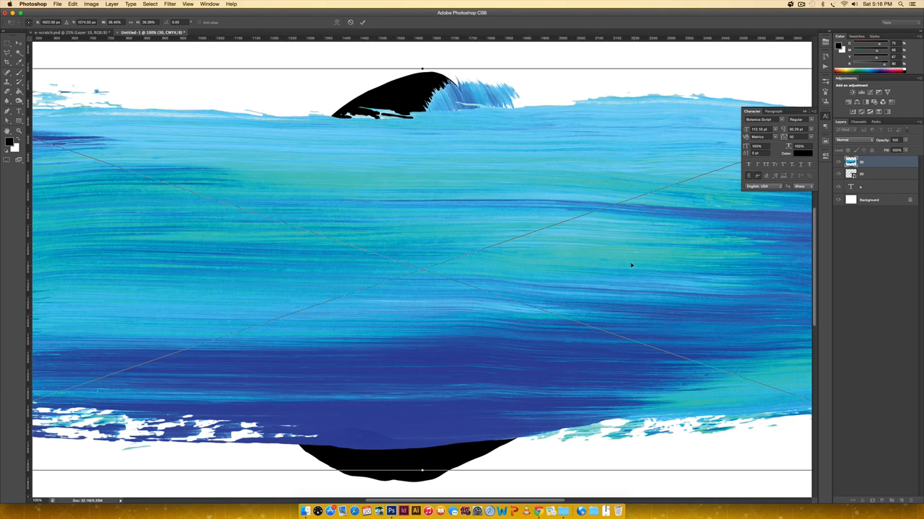
- Rotate the placed streak to about -44° and scale it proportionally to about 19%
key("super+minus")
key("super+minus")
key("super+minus")
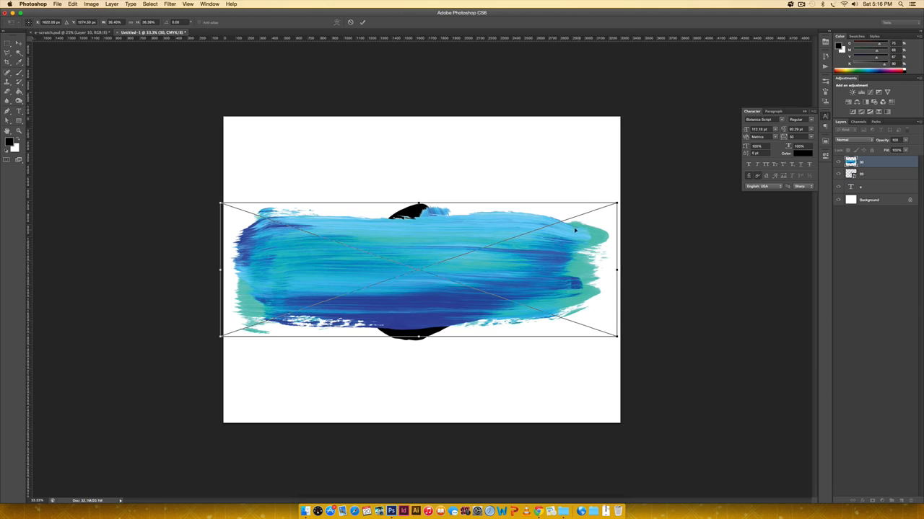
mouse_move(625, 205)
left_mouse_down()
mouse_move(637, 181)
mouse_move(542, 104)
mouse_move(500, 117)
left_mouse_up()
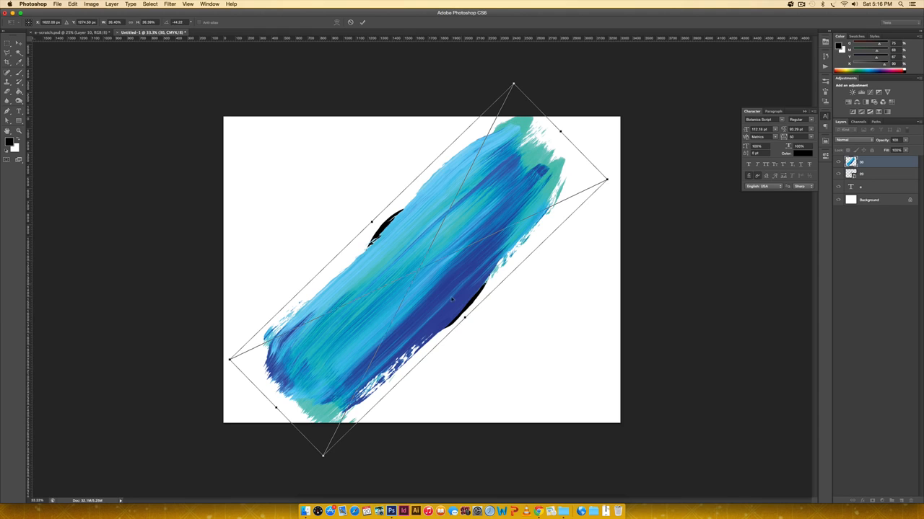
left_click_drag(471, 276, 416, 188)
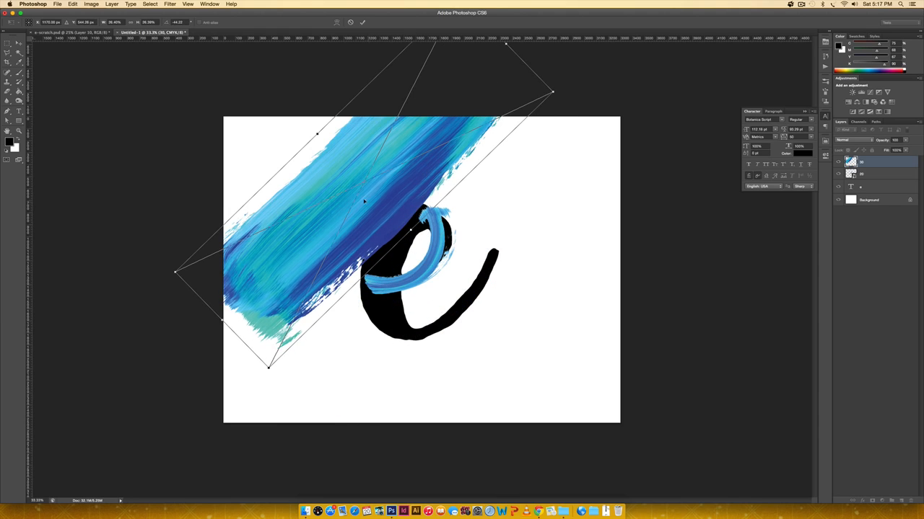
mouse_move(364, 202)
left_mouse_down()
mouse_move(395, 255)
mouse_move(398, 284)
left_mouse_up()
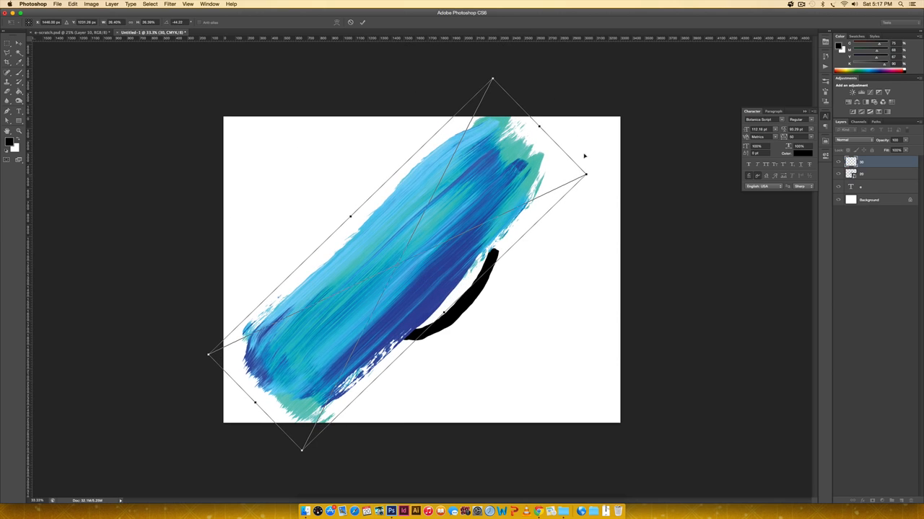
mouse_move(583, 173)
left_mouse_down()
mouse_move(519, 176)
mouse_move(432, 208)
mouse_move(461, 183)
left_mouse_up()
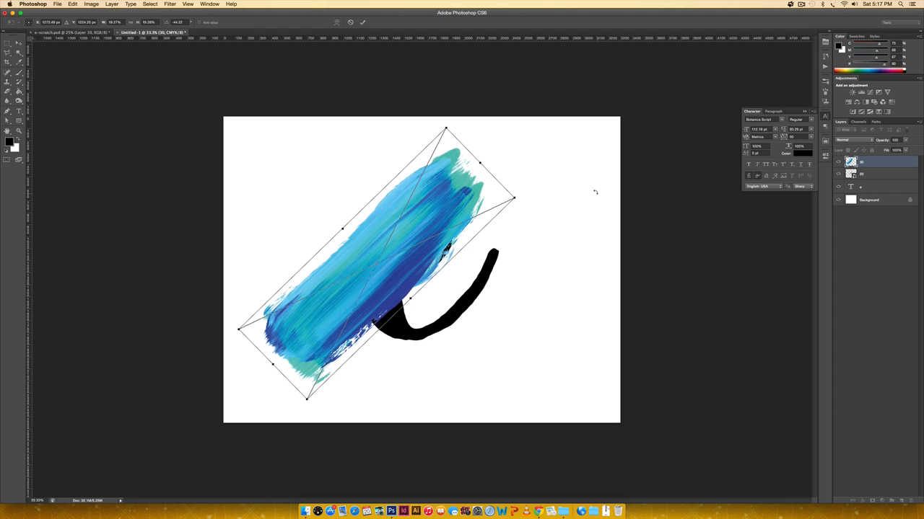
key("super+equal")
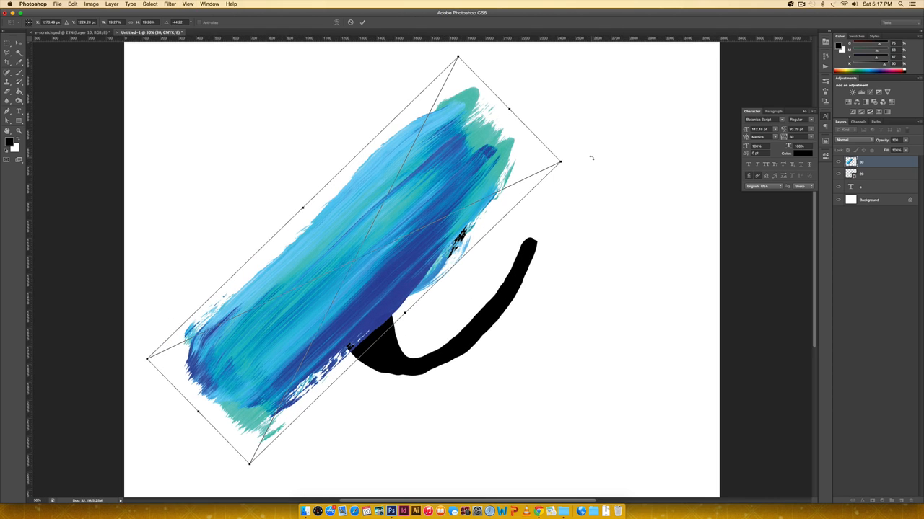
- Rotate the streak further to about -66° and scale it proportionally down to about 16%
left_click_drag(588, 159, 553, 106)
mouse_move(411, 172)
left_mouse_down()
mouse_move(471, 177)
mouse_move(372, 148)
left_mouse_up()
left_click_drag(495, 91, 476, 70)
left_click_drag(432, 137, 439, 151)
left_click_drag(476, 85, 429, 136)
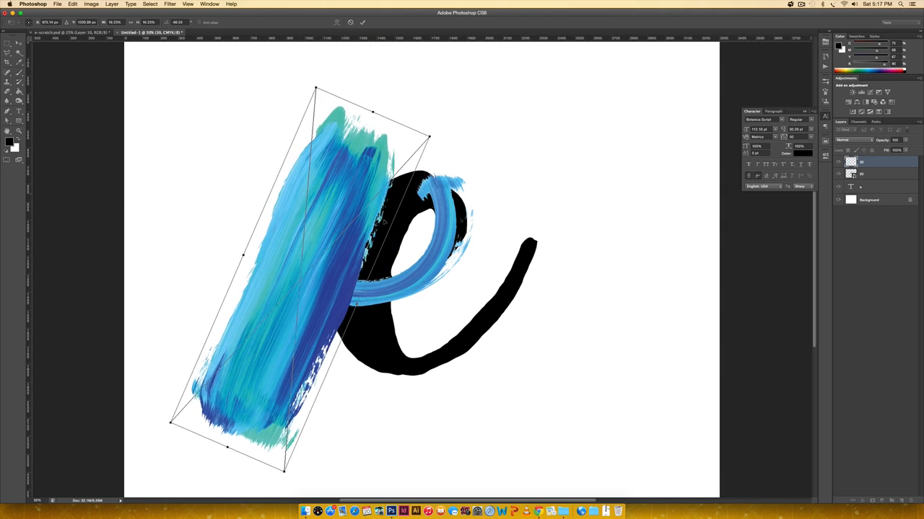
- Position the streak over the e's thick stem, commit the placement, and set its layer opacity to 50%
left_click_drag(385, 222, 435, 215)
key("Return")
key("5")
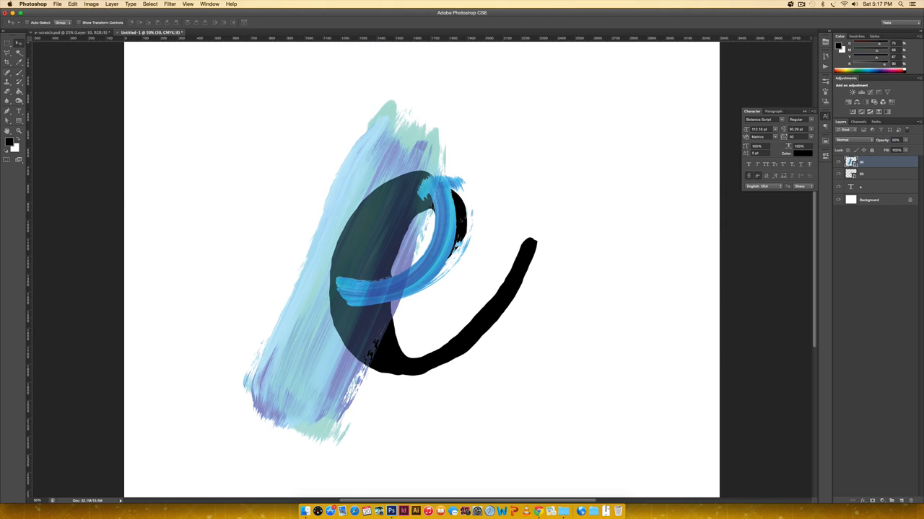
- Warp the streak's upper end so that it bends along the e's top curve toward the loop
key("super+equal")
key("super+t")
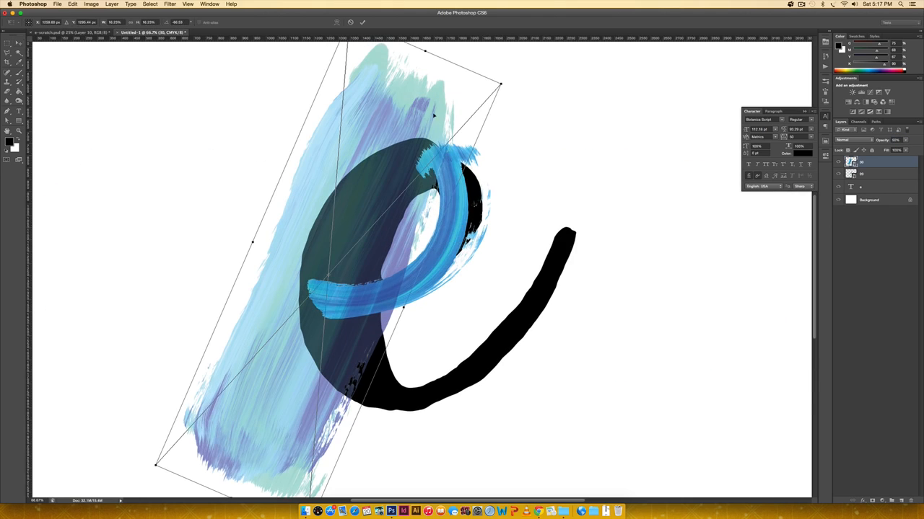
right_click(437, 117)
left_click(449, 169)
mouse_move(501, 83)
left_mouse_down()
mouse_move(468, 182)
mouse_move(444, 202)
mouse_move(397, 212)
left_mouse_up()
mouse_move(401, 111)
left_mouse_down()
mouse_move(428, 189)
mouse_move(410, 199)
left_mouse_up()
left_click_drag(451, 135, 449, 212)
left_click_drag(401, 300, 371, 248)
left_click_drag(483, 257, 480, 281)
left_click_drag(410, 200, 455, 208)
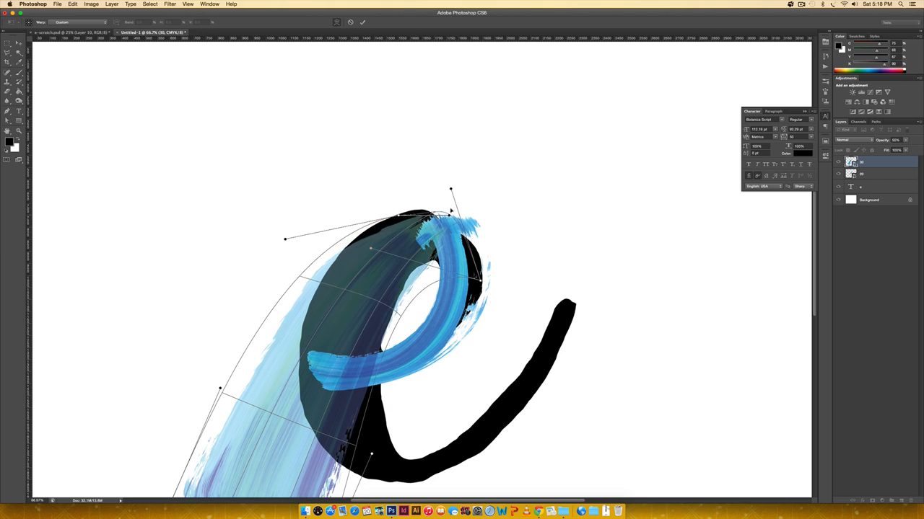
- Raise the streak's upper-left warp corner and extend the top handles outward to cover the e's upper curve
left_click_drag(398, 215, 393, 199)
left_click_drag(450, 190, 500, 200)
left_click_drag(371, 248, 360, 216)
- Pull the streak's lower warp corners onto the e's bottom curve and shorten their handles so the end sits inside the letter
scroll(320, 452, "down", 5)
left_click_drag(305, 484, 437, 337)
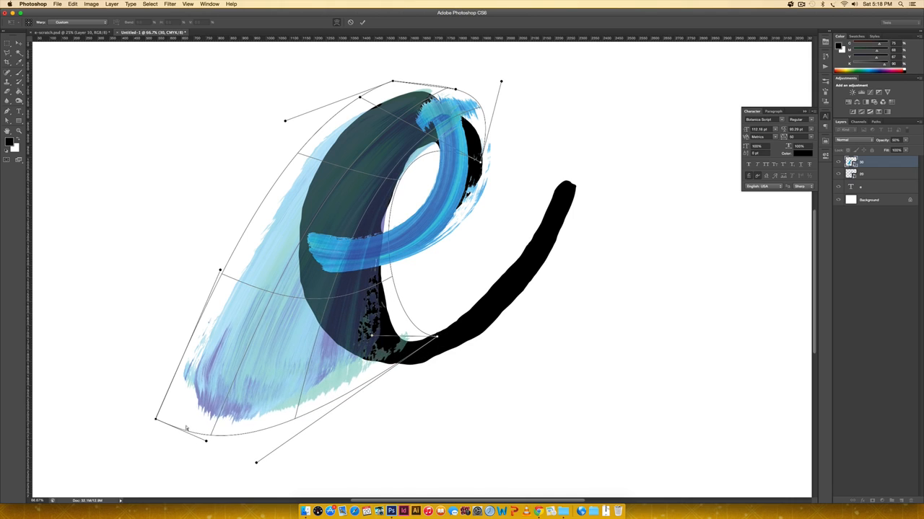
left_click_drag(156, 420, 381, 363)
left_click_drag(220, 271, 200, 365)
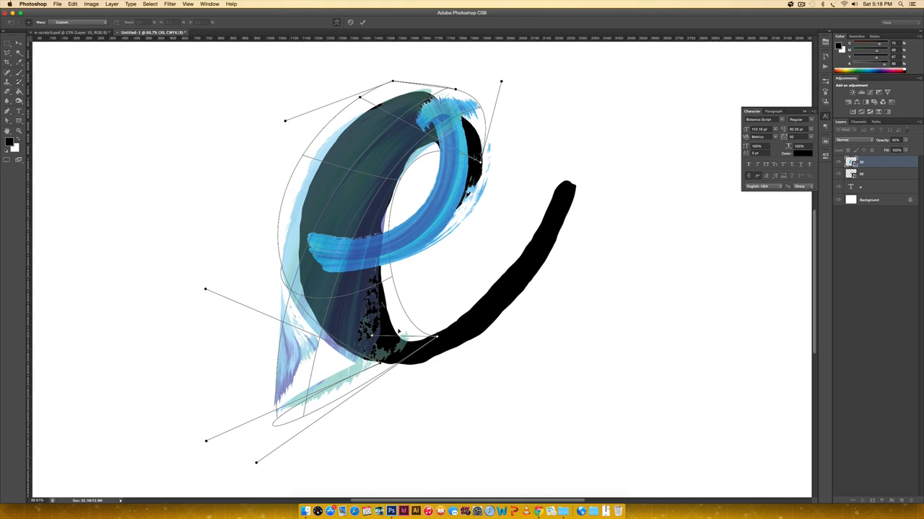
left_click_drag(206, 441, 348, 368)
left_click_drag(257, 463, 434, 360)
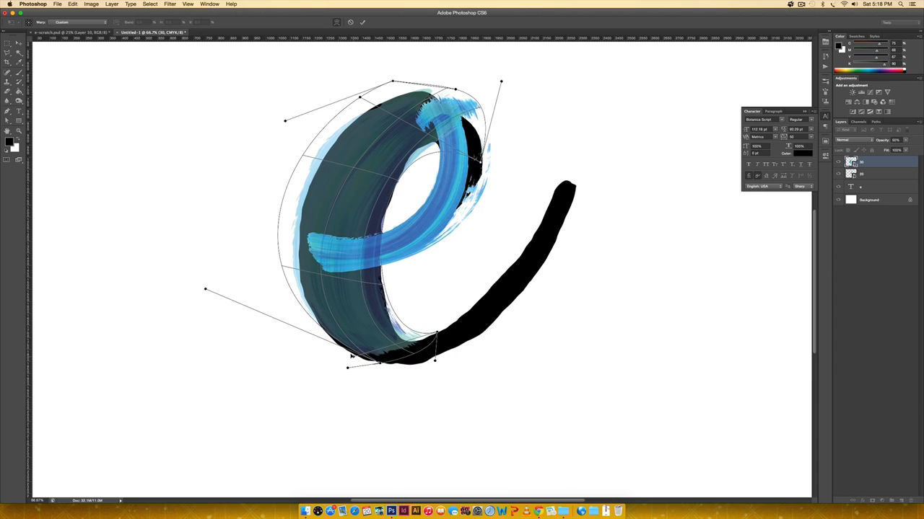
- Fine-tune the streak's outer edge and top warp handles to follow the e's outline, and apply the warp
left_click_drag(285, 120, 297, 128)
left_click_drag(380, 363, 375, 367)
left_click_drag(206, 289, 211, 310)
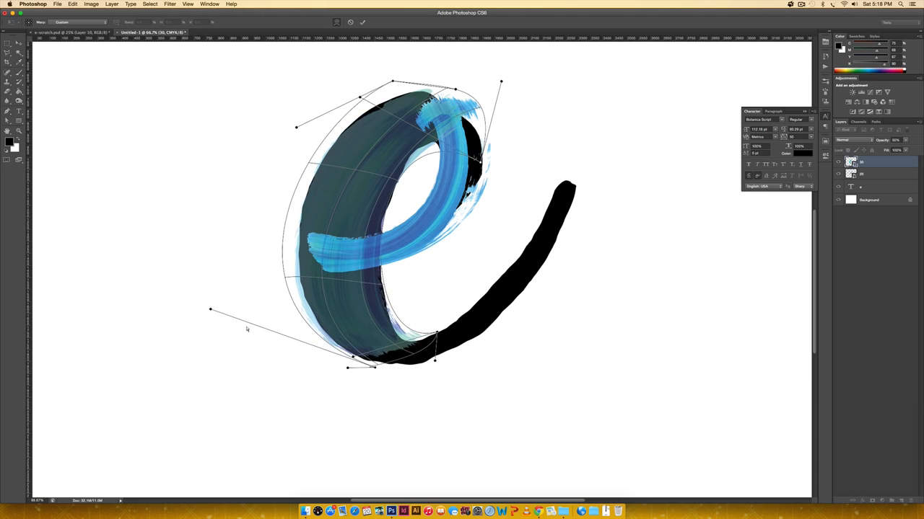
left_click_drag(374, 368, 382, 372)
left_click_drag(360, 97, 364, 83)
mouse_move(501, 81)
left_mouse_down()
mouse_move(496, 100)
mouse_move(469, 91)
left_mouse_up()
left_click_drag(364, 83, 360, 57)
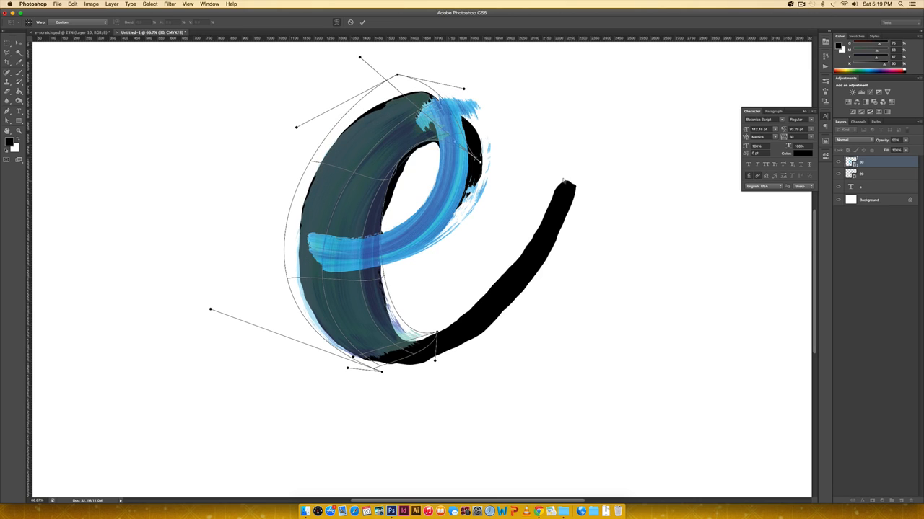
key("Return")
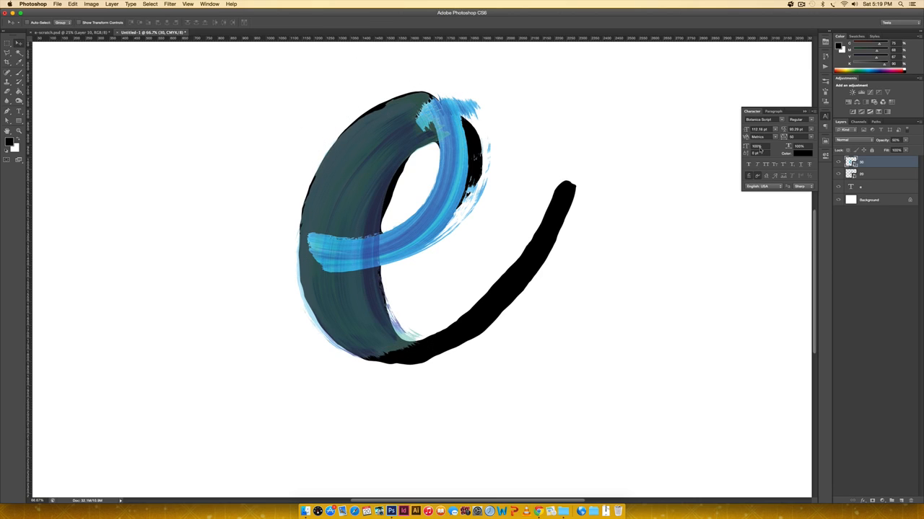
- Set the opacity of the wide streak's layer to 100%
double_click(901, 140)
type("100")
key("Return")
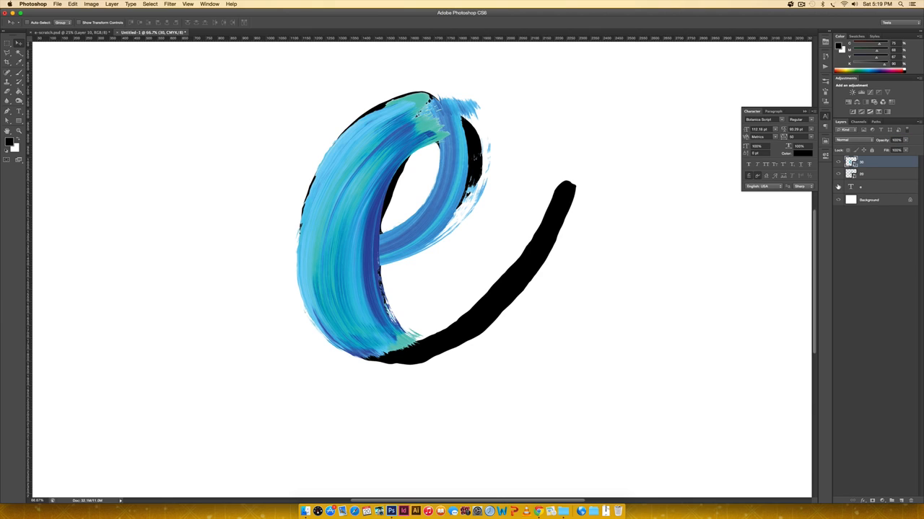
- Hide the letter e text layer to examine both paint streaks up close, and show the layer again
left_click(837, 187)
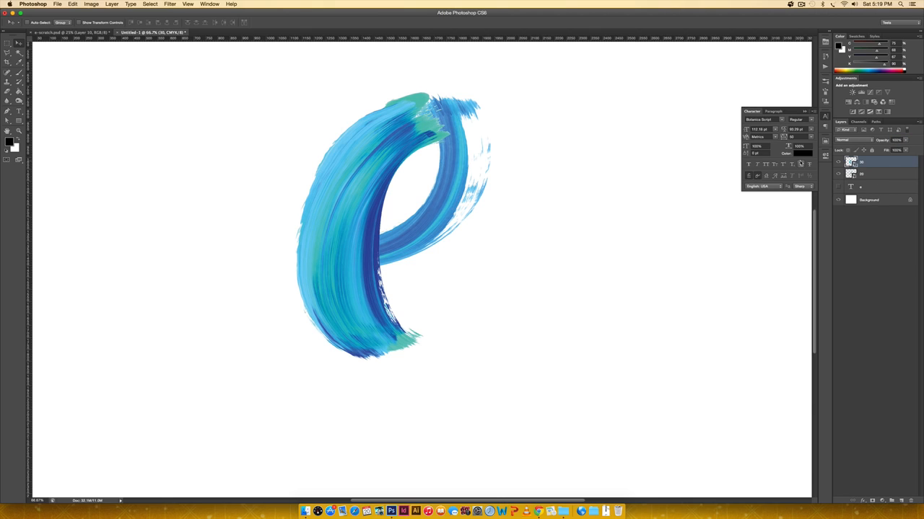
key("super+minus")
key("super+minus")
key("super+plus")
key("super+plus")
key("super+plus")
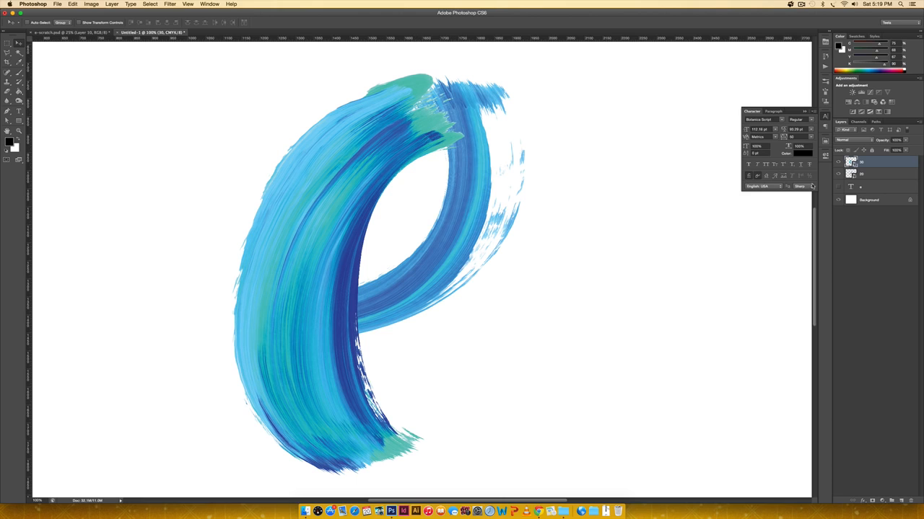
left_click(837, 187)
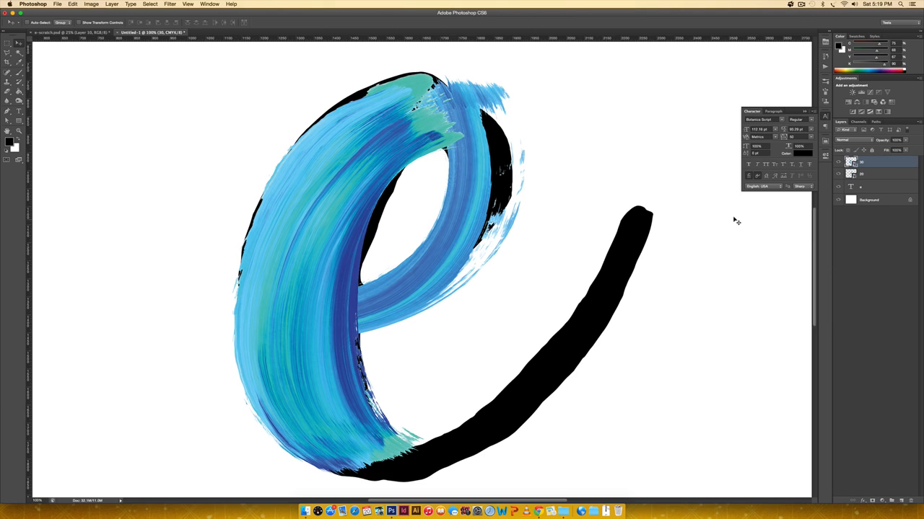
- Warp the wide streak again, shifting its top corner and raising the outer edge handle to cover the e's upper-left outline
key("super+t")
right_click(406, 127)
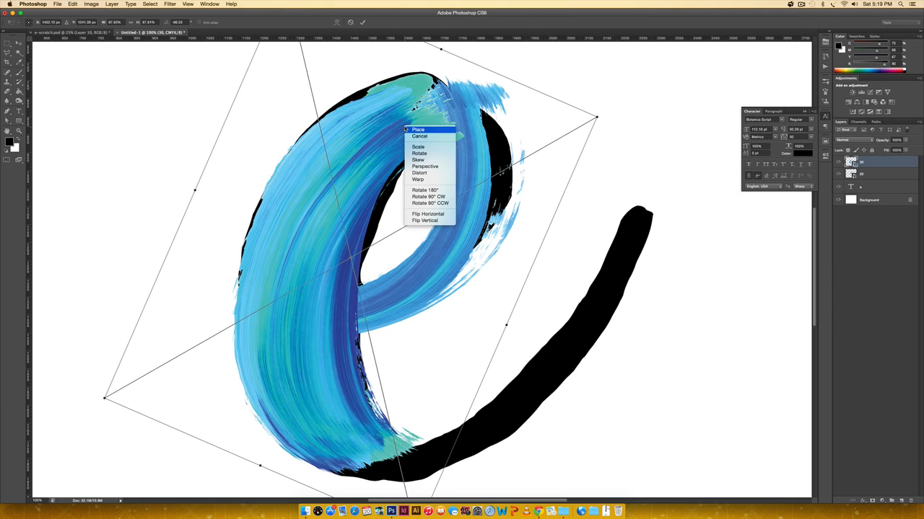
left_click(417, 179)
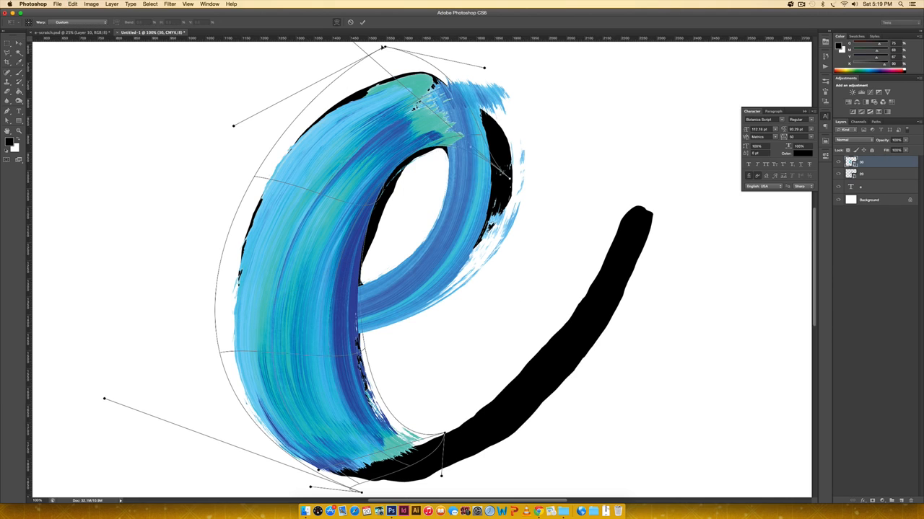
left_click_drag(386, 45, 399, 45)
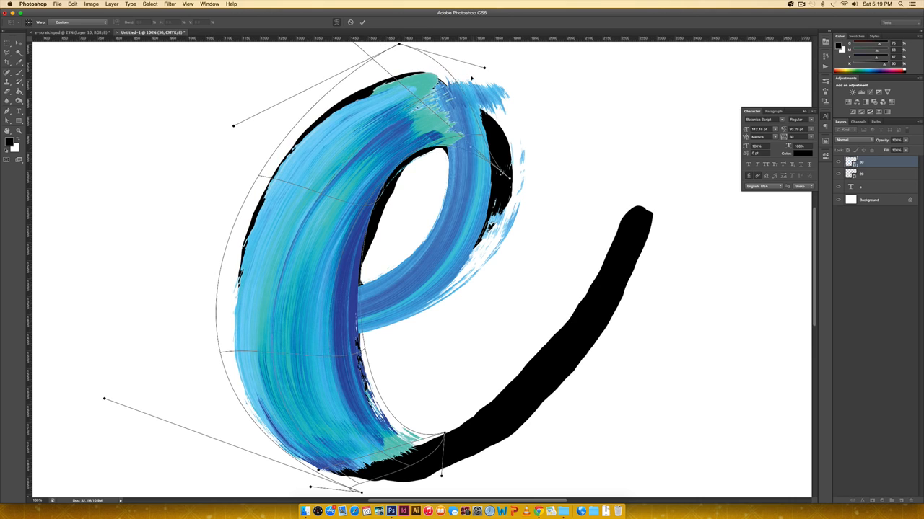
left_click_drag(482, 67, 502, 67)
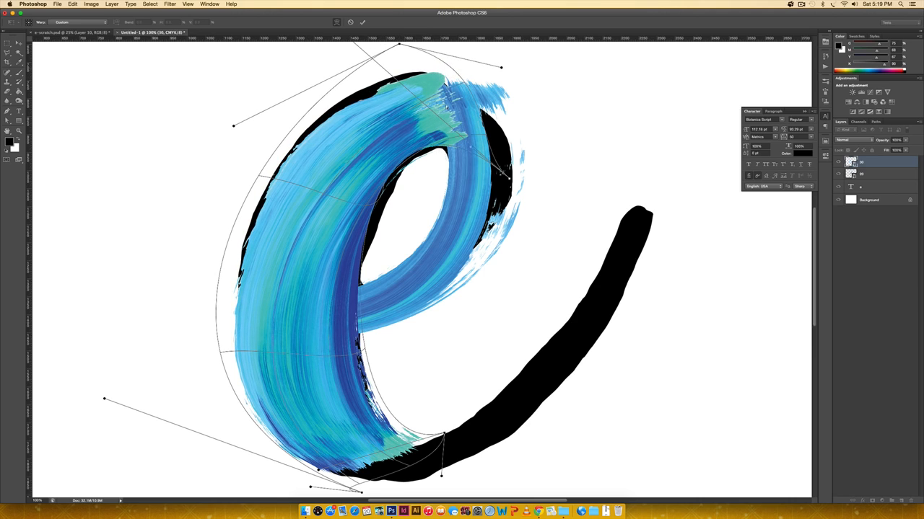
scroll(345, 130, "up", 3)
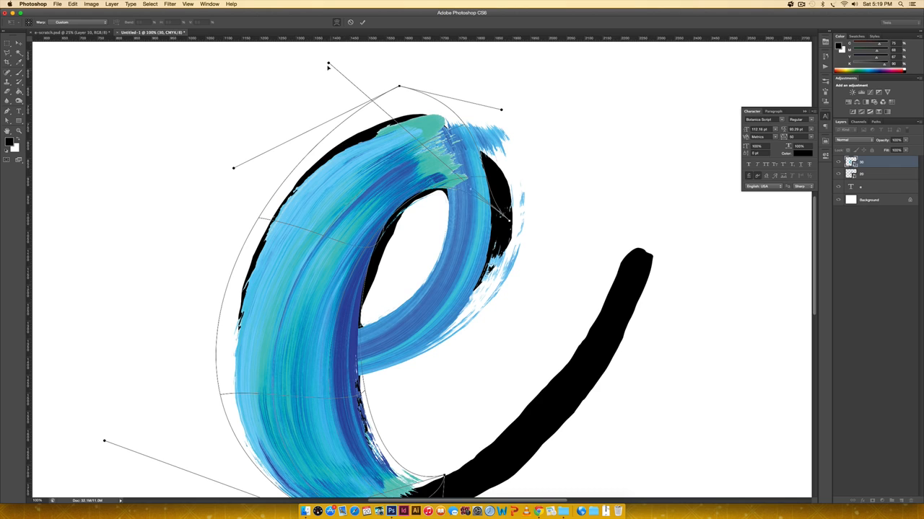
left_click_drag(233, 166, 225, 113)
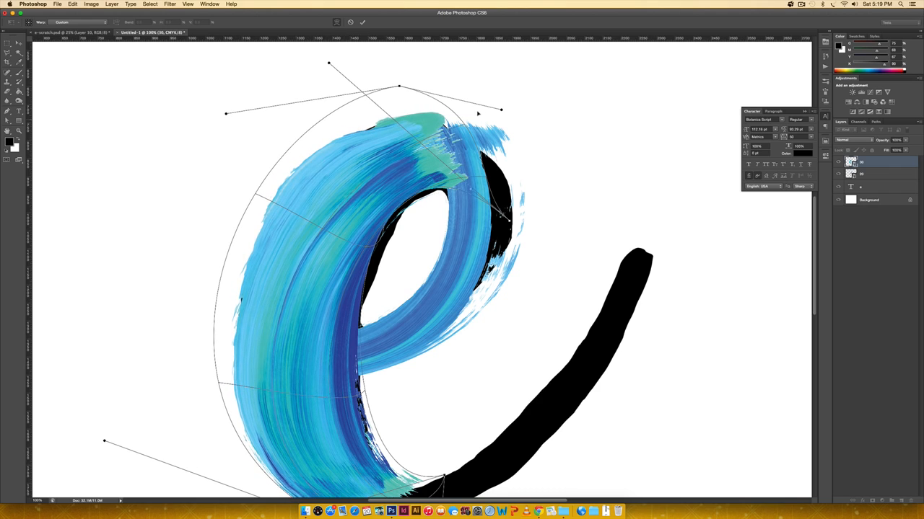
mouse_move(399, 85)
left_mouse_down()
mouse_move(404, 92)
mouse_move(395, 85)
left_mouse_up()
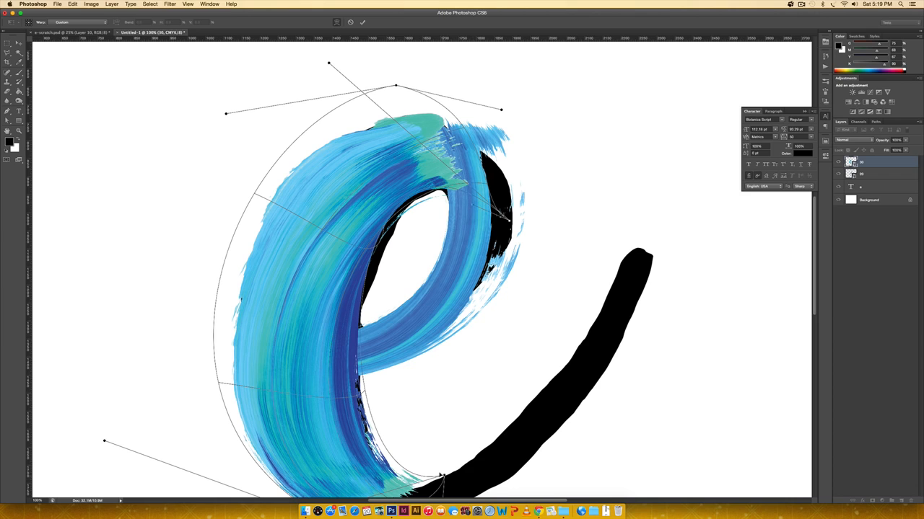
- Move the warp handle at the streak's lower end up and inward, and apply the warp
scroll(443, 461, "down", 3)
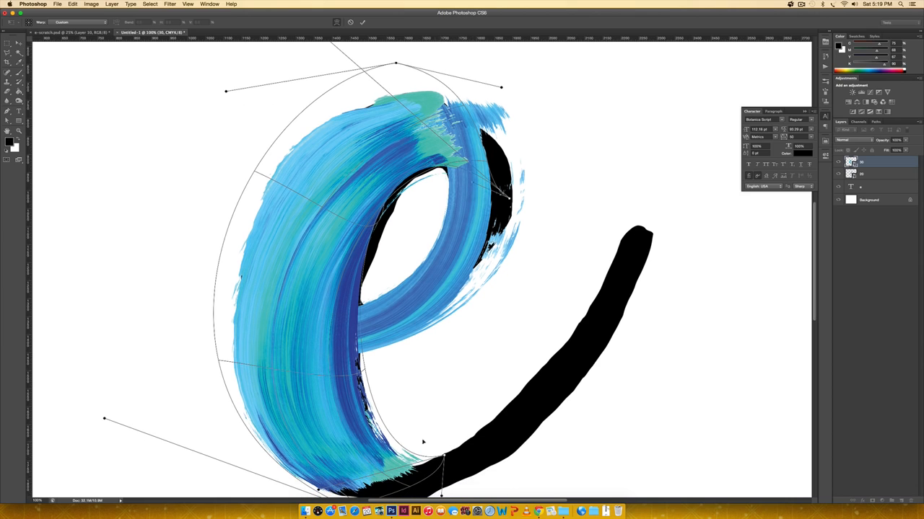
left_click_drag(319, 490, 355, 458)
key("Return")
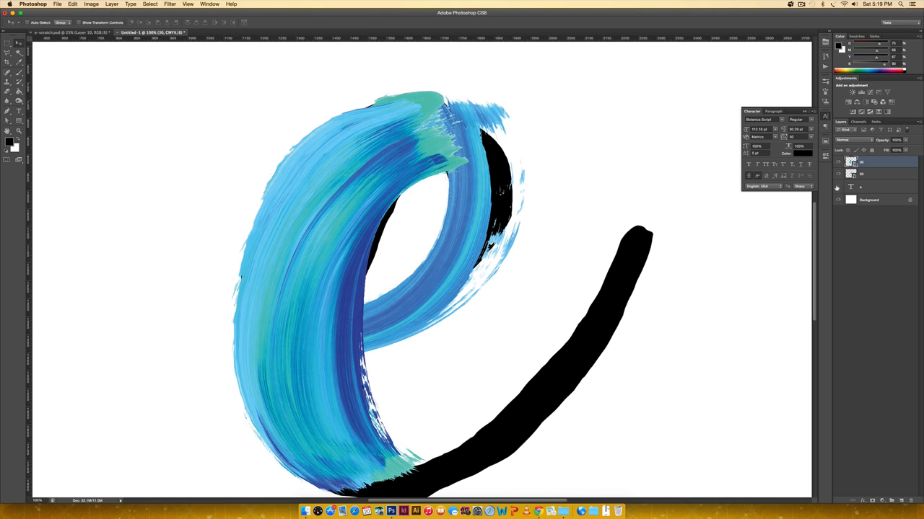
- Hide the letter e text layer and examine the two warped streaks at different magnifications
left_click(837, 187)
scroll(665, 171, "down", 6)
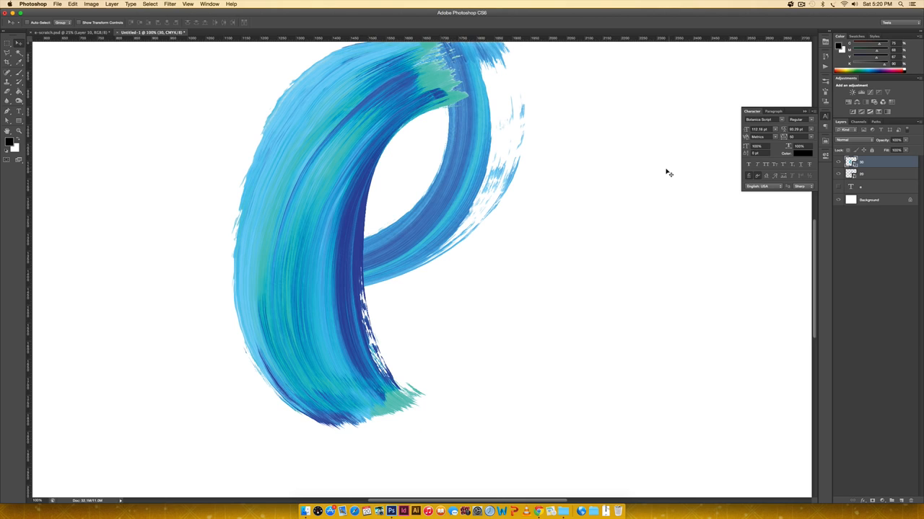
key("super+minus")
key("super+minus")
key("super+minus")
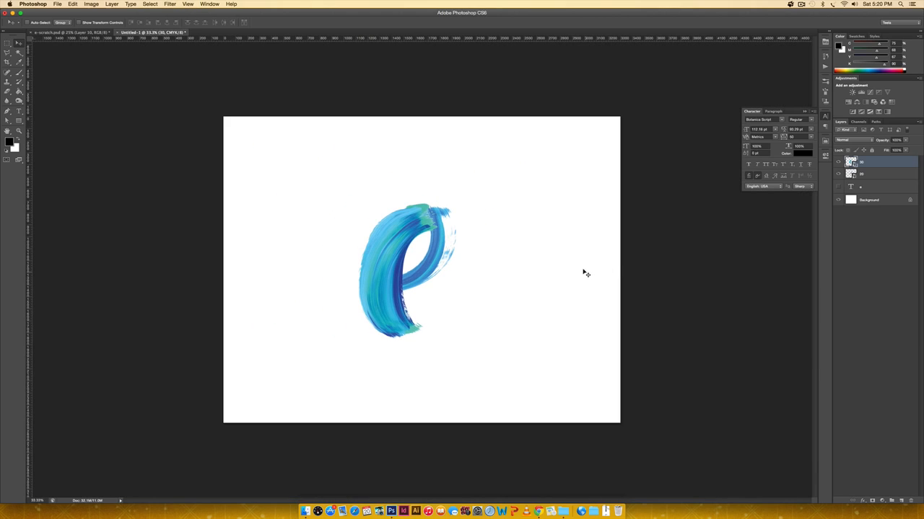
key("super+plus")
key("super+plus")
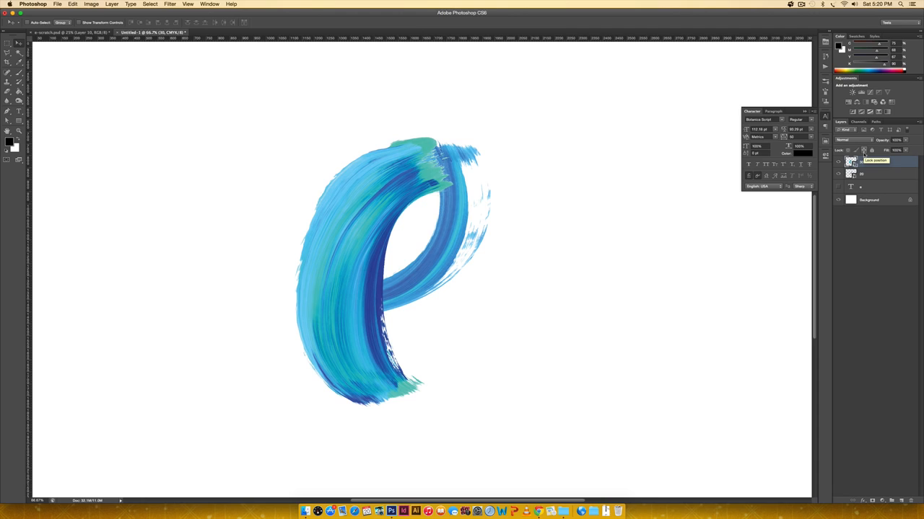
- Show the letter e text layer again and place the paint streak 33.png from the abstract transparent-pngs folder
left_click(839, 186)
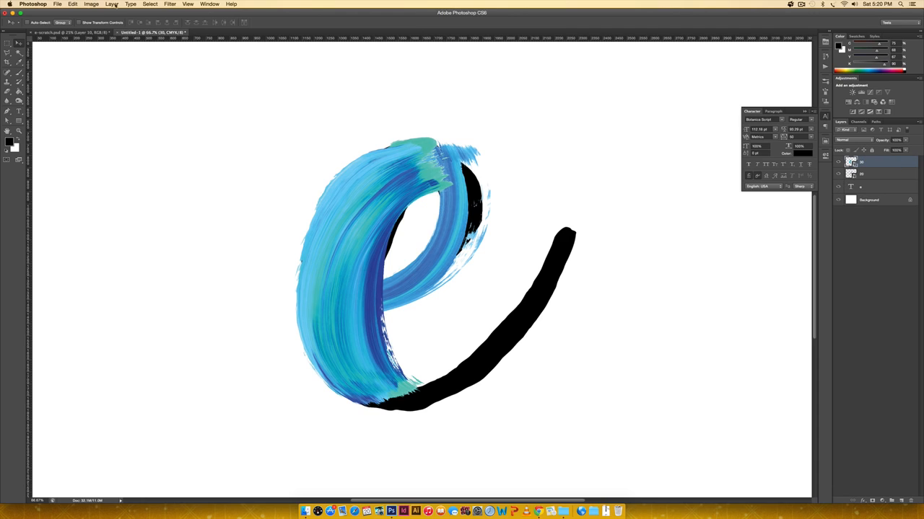
left_click(60, 4)
left_click(96, 119)
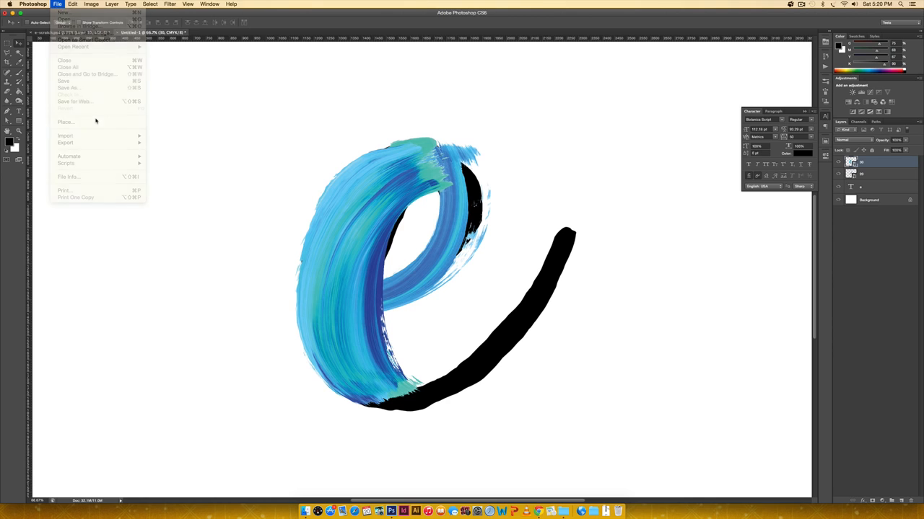
scroll(582, 262, "down", 2)
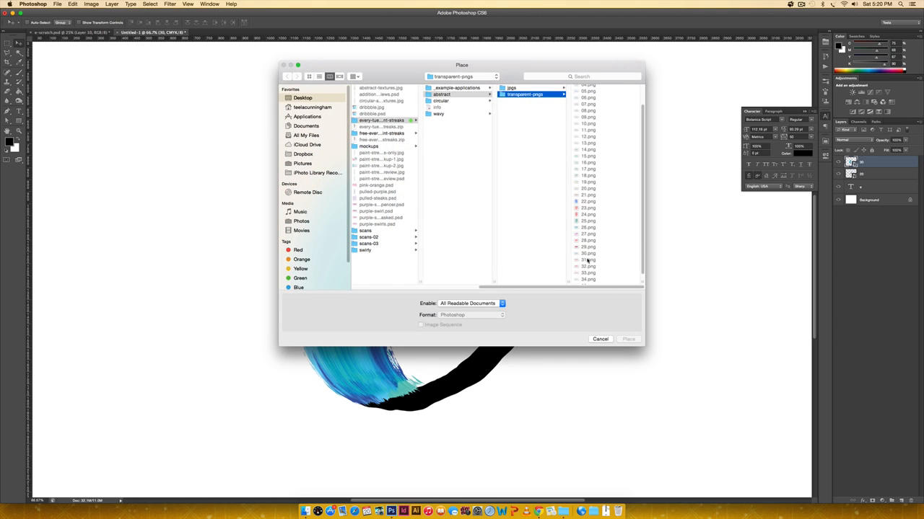
left_click(588, 269)
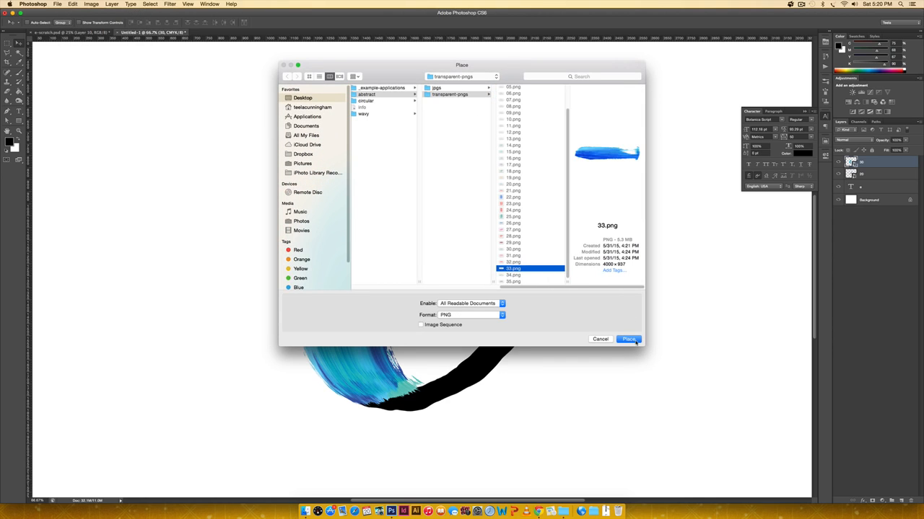
left_click(631, 339)
- Scale the placed streak down to about the length of the e's tail and move it over the tail's lower part
left_click_drag(358, 243, 384, 262)
left_click_drag(62, 202, 568, 322)
left_click_drag(716, 353, 541, 366)
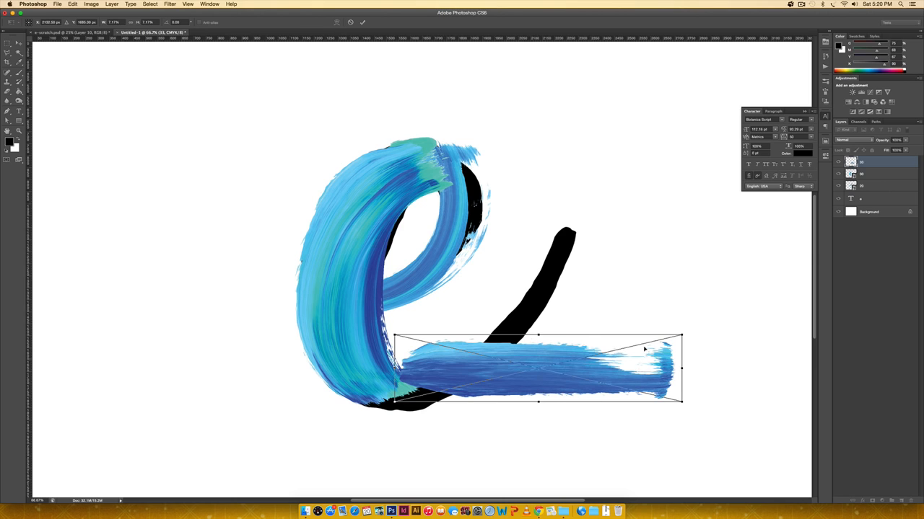
- Rotate the new streak to about -47.5°, position it along the e's tail, and confirm the placement
mouse_move(685, 328)
left_mouse_down()
mouse_move(687, 345)
mouse_move(538, 446)
mouse_move(454, 433)
mouse_move(457, 448)
left_mouse_up()
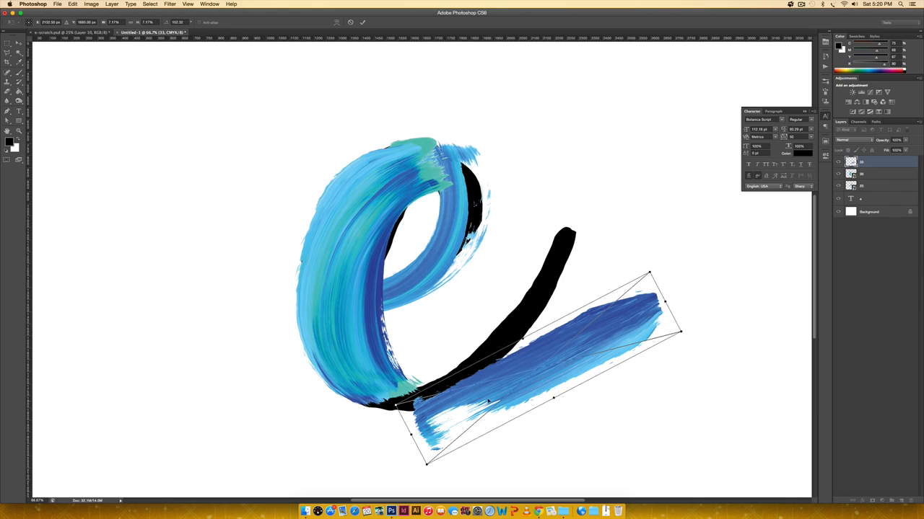
mouse_move(689, 329)
left_mouse_down()
mouse_move(619, 192)
mouse_move(451, 254)
mouse_move(449, 322)
mouse_move(523, 365)
left_mouse_up()
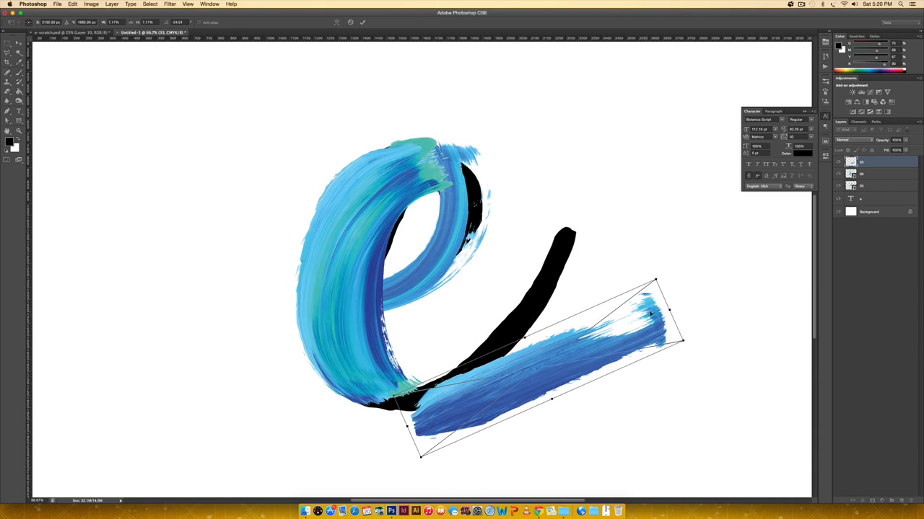
left_click_drag(650, 313, 612, 291)
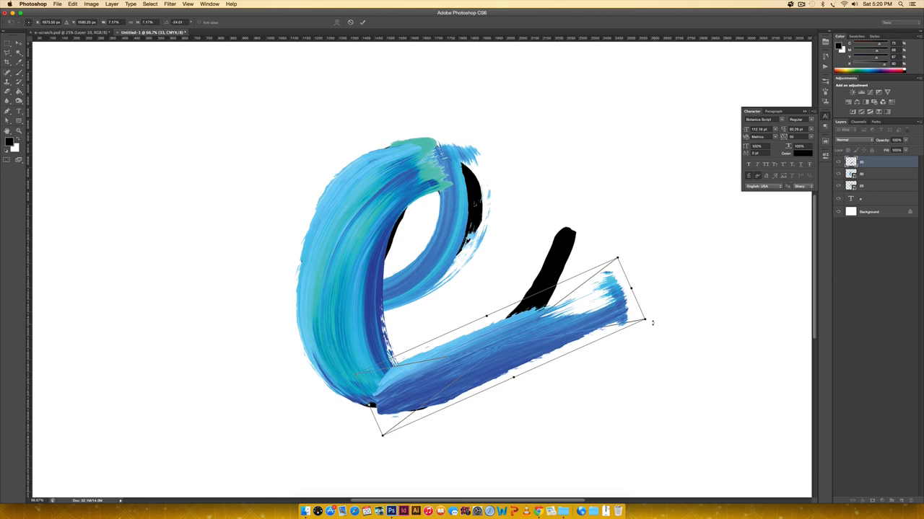
mouse_move(653, 322)
left_mouse_down()
mouse_move(651, 251)
mouse_move(653, 259)
left_mouse_up()
left_click_drag(548, 299, 539, 299)
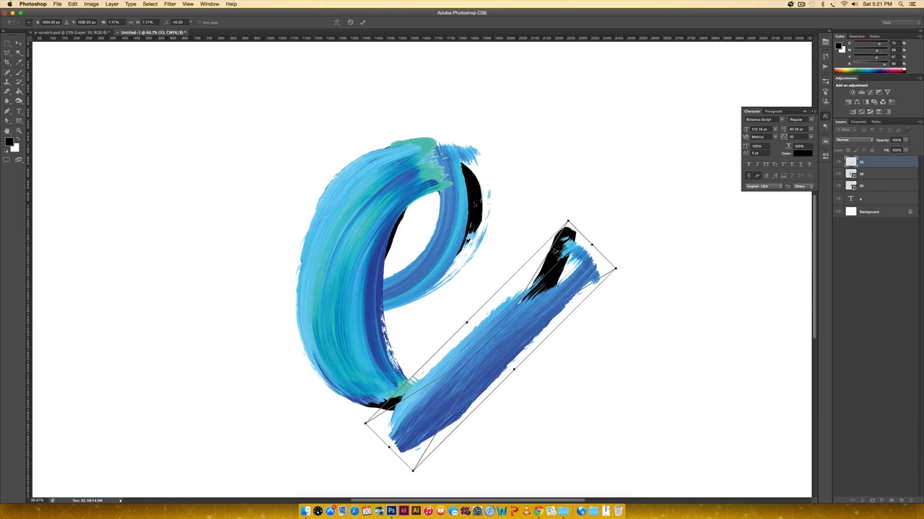
mouse_move(636, 262)
left_mouse_down()
mouse_move(627, 229)
mouse_move(611, 263)
left_mouse_up()
left_click_drag(550, 290, 557, 286)
key("Return")
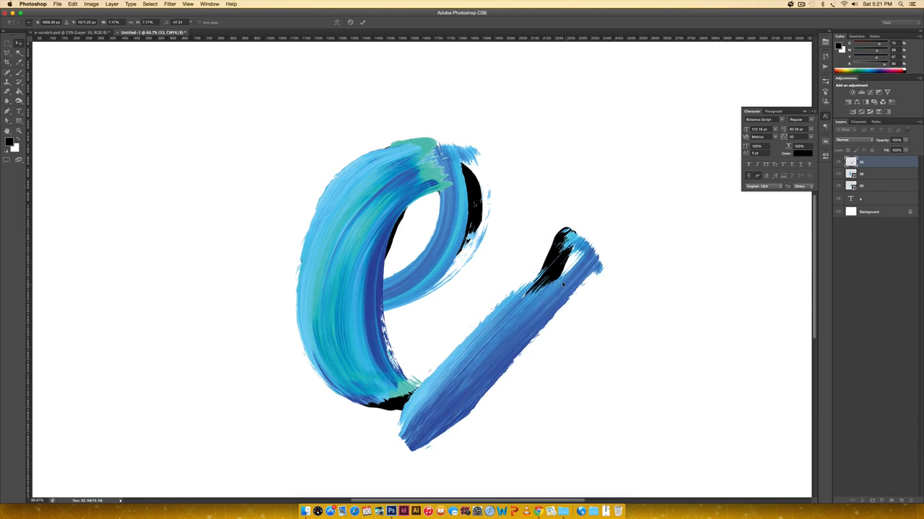
- Set the tail streak's opacity to 50% and warp its upper-end corners inward toward the tip of the e's tail
key("5")
key("super+t")
right_click(570, 263)
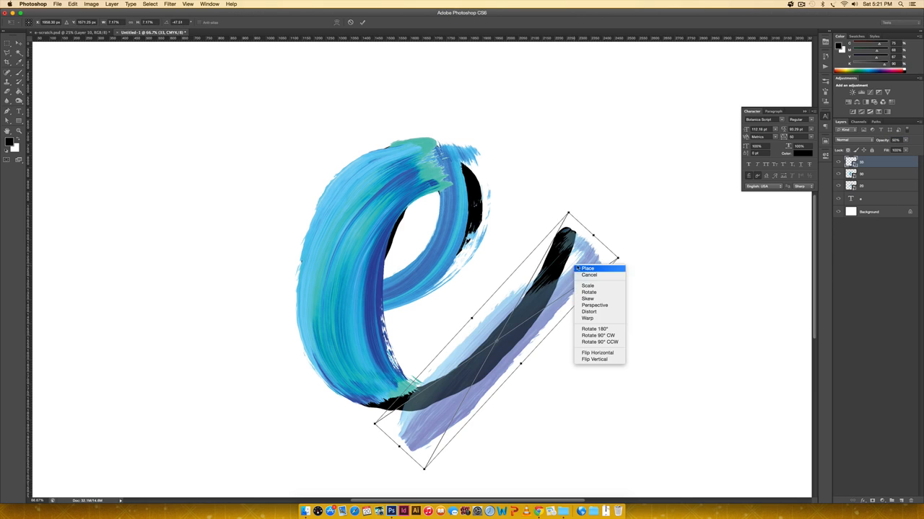
left_click(591, 320)
key("super+plus")
left_click_drag(645, 276, 575, 251)
left_click_drag(572, 160, 544, 146)
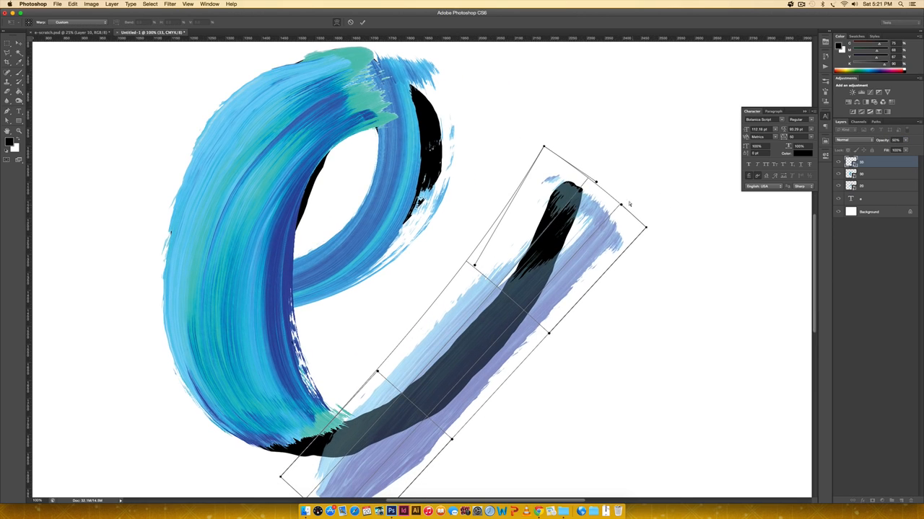
left_click_drag(645, 226, 619, 189)
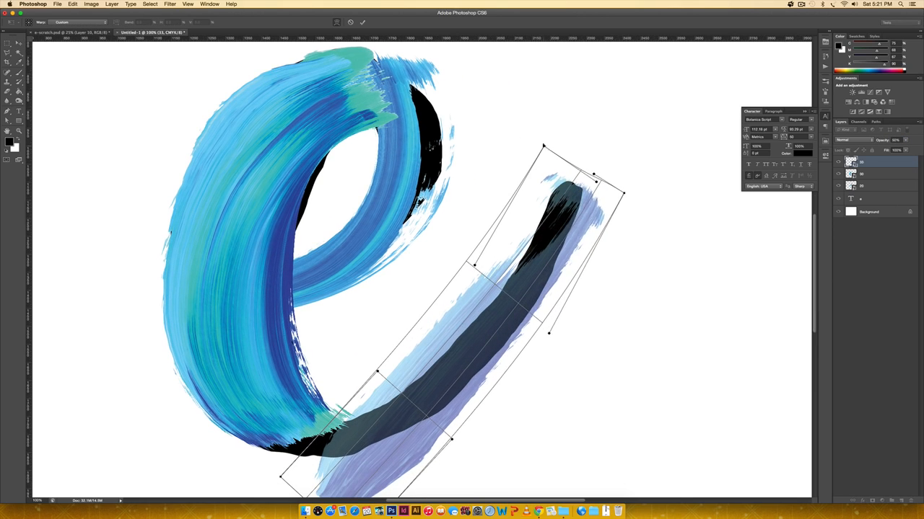
left_click_drag(544, 146, 522, 144)
- Warp the tail streak's lower end up and inward, adjusting its corners and handles so it bends along the e's bottom curve
scroll(372, 363, "down", 3)
left_click_drag(280, 407, 214, 321)
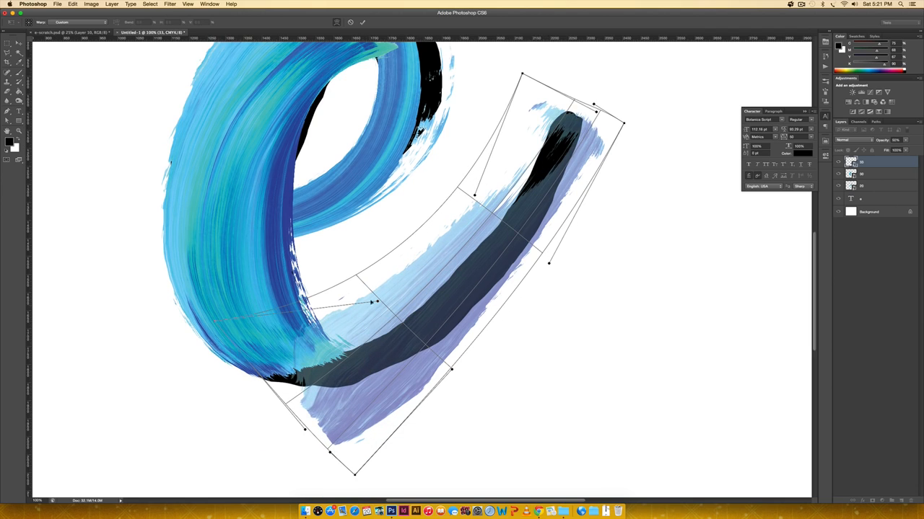
left_click_drag(354, 474, 291, 407)
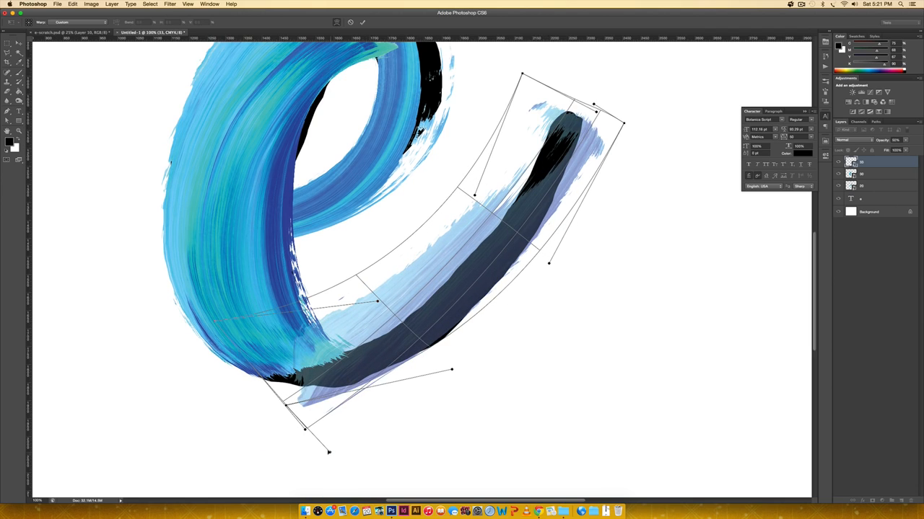
left_click_drag(329, 452, 249, 389)
left_click_drag(214, 321, 202, 276)
left_click_drag(305, 429, 205, 312)
mouse_move(378, 301)
left_mouse_down()
mouse_move(457, 396)
mouse_move(438, 426)
left_mouse_up()
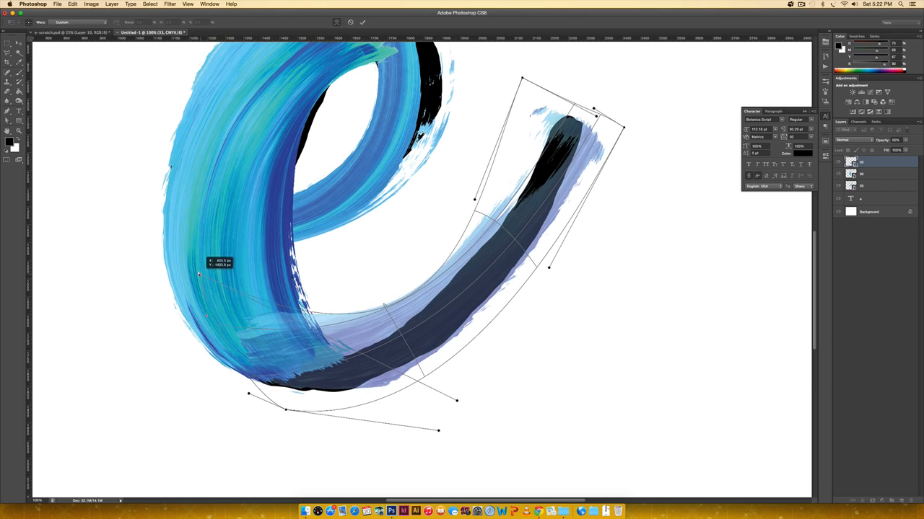
- Refine the tail streak's warp by repositioning the inner-edge corners and handles and lowering the outer-edge handle
left_click_drag(457, 397, 449, 448)
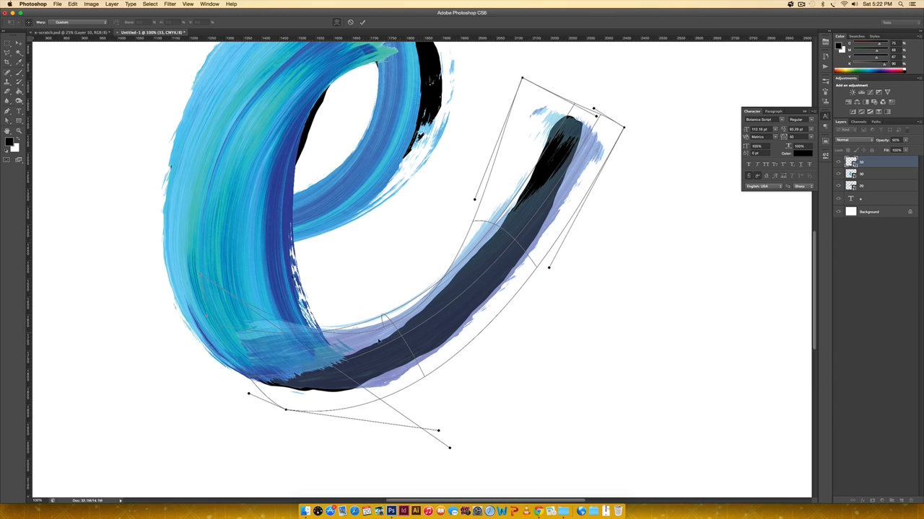
left_click_drag(199, 275, 229, 301)
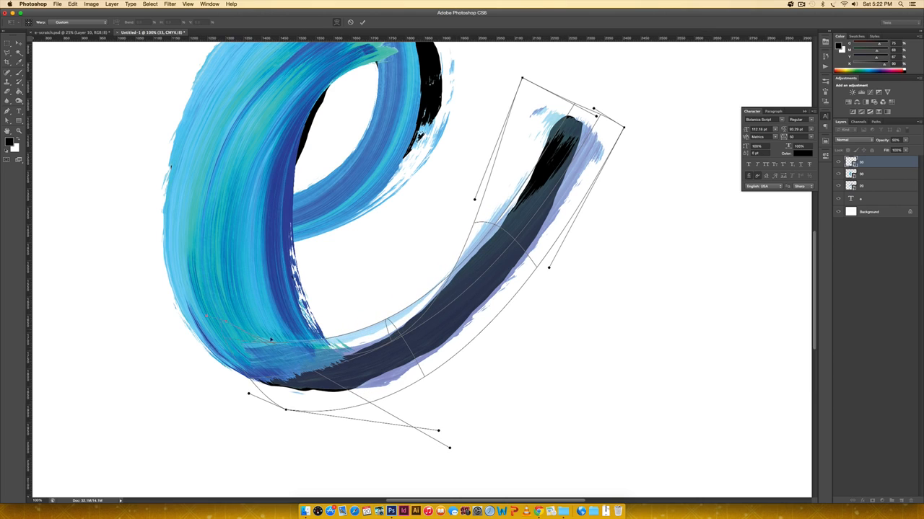
mouse_move(435, 429)
left_mouse_down()
mouse_move(431, 417)
mouse_move(422, 439)
left_mouse_up()
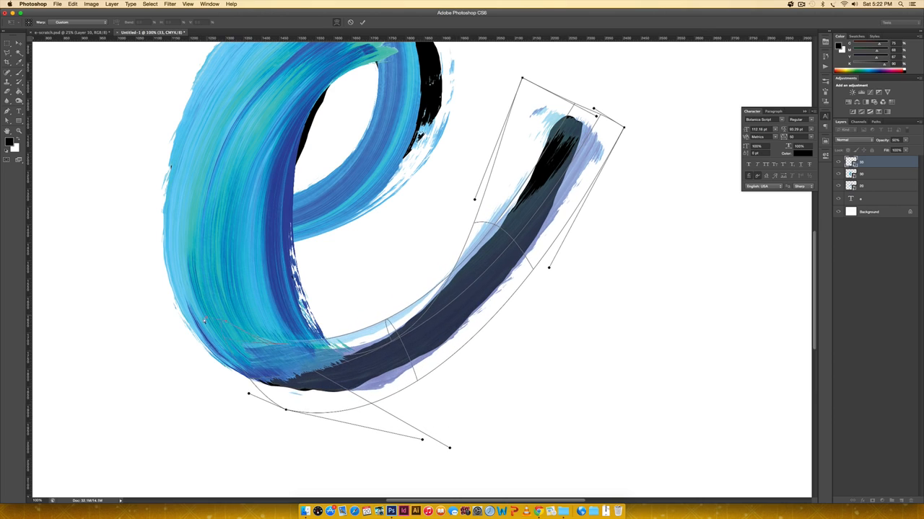
left_click_drag(523, 78, 533, 95)
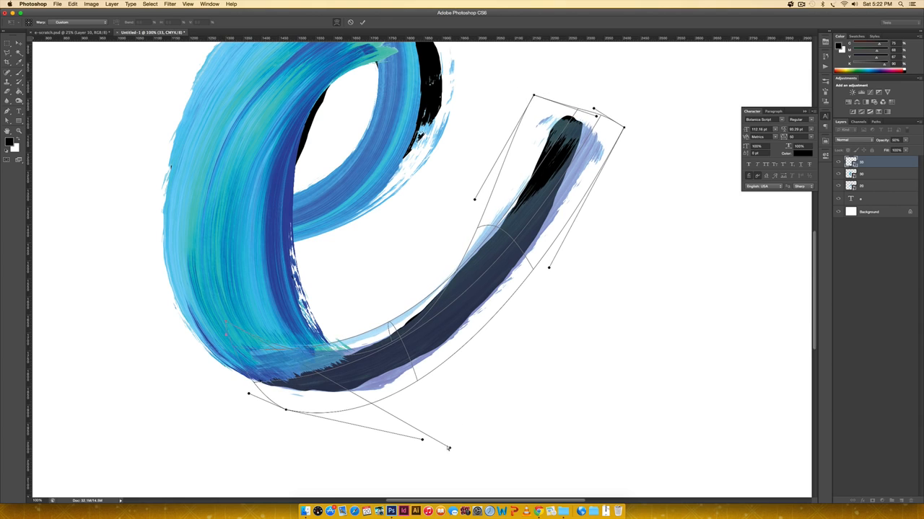
left_click_drag(449, 448, 425, 326)
left_click_drag(474, 200, 471, 223)
left_click_drag(226, 321, 209, 284)
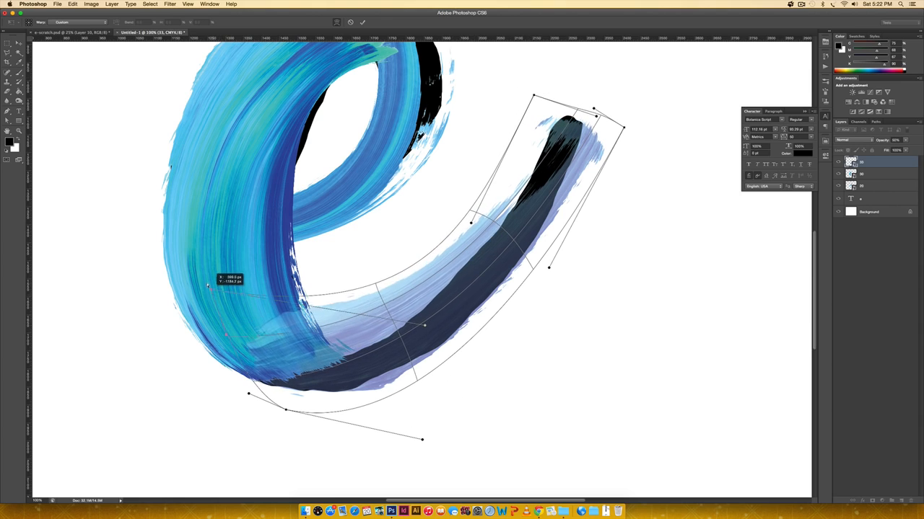
- Lower the warp's inner-edge handle, nudge both upper-end corners toward the e's body, and apply the warp
mouse_move(425, 325)
left_mouse_down()
mouse_move(383, 408)
mouse_move(390, 413)
left_mouse_up()
left_click_drag(533, 95, 525, 88)
left_click_drag(625, 127, 617, 124)
left_click_drag(525, 87, 521, 86)
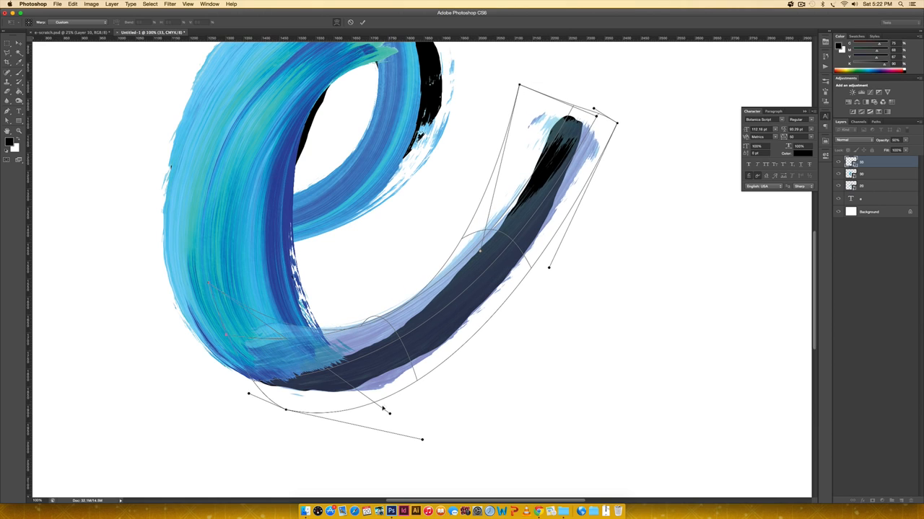
mouse_move(390, 413)
left_mouse_down()
mouse_move(379, 422)
mouse_move(386, 431)
left_mouse_up()
key("Return")
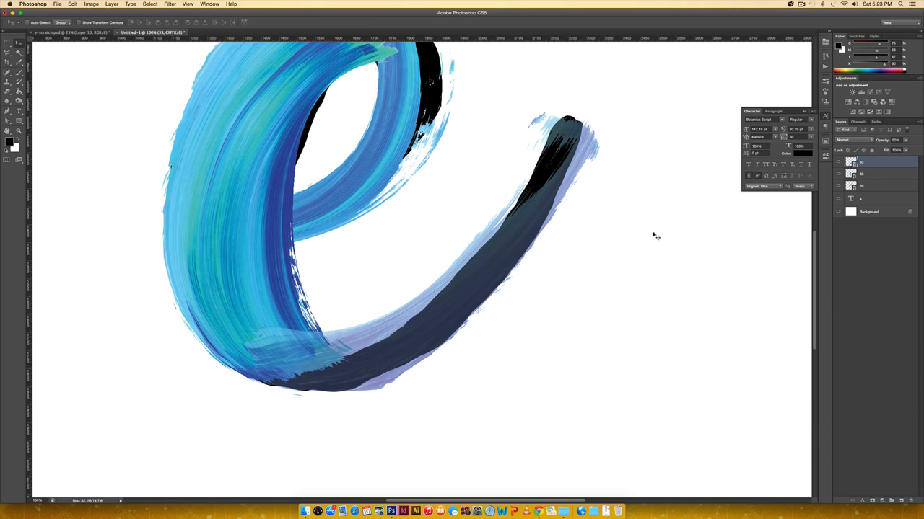
- Set the tail streak's opacity to 100% and move its layer below the wide streak's layer
left_click(895, 140)
type("100")
key("Return")
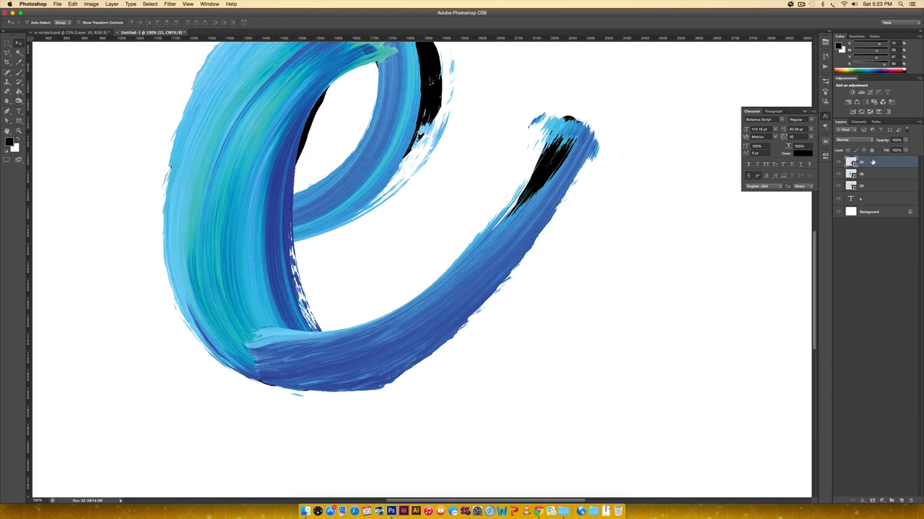
left_click_drag(872, 162, 842, 193)
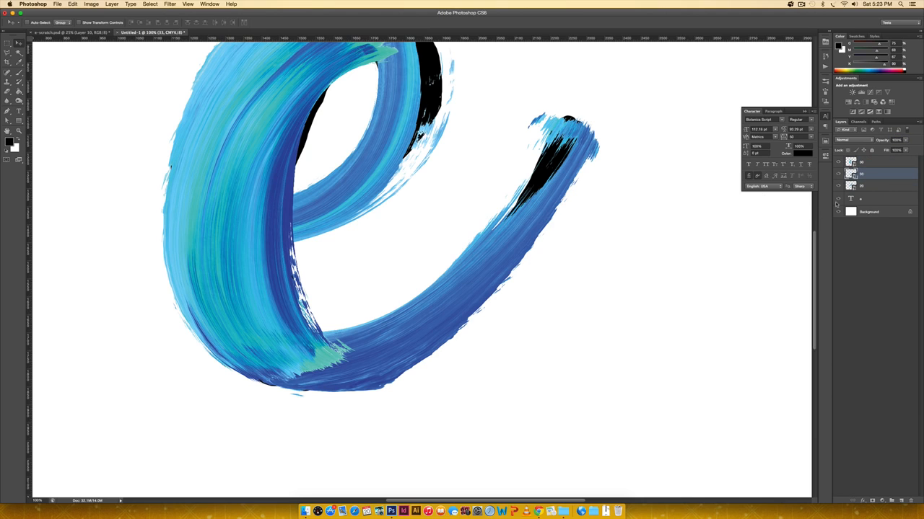
- Hide the letter e text layer and examine the three combined streaks at different magnifications
left_click(838, 198)
key("super+minus")
key("super+minus")
key("super+minus")
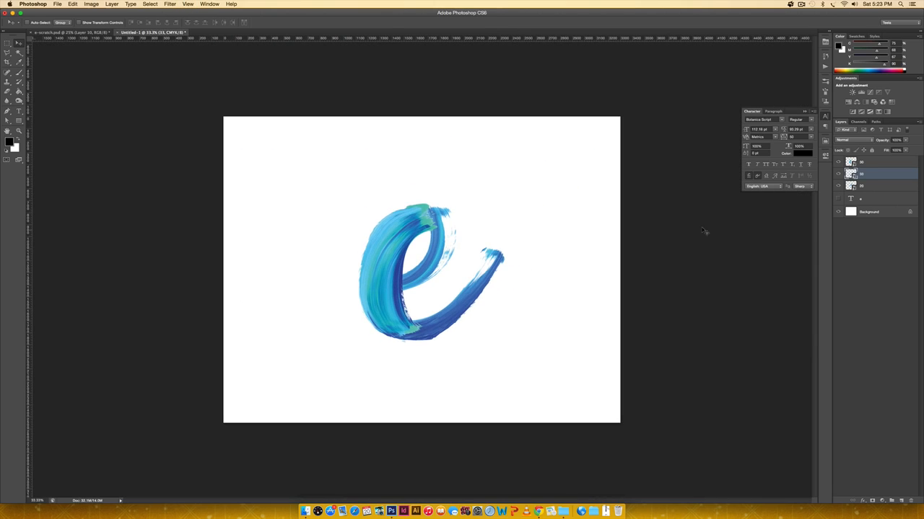
key("super+plus")
key("super+plus")
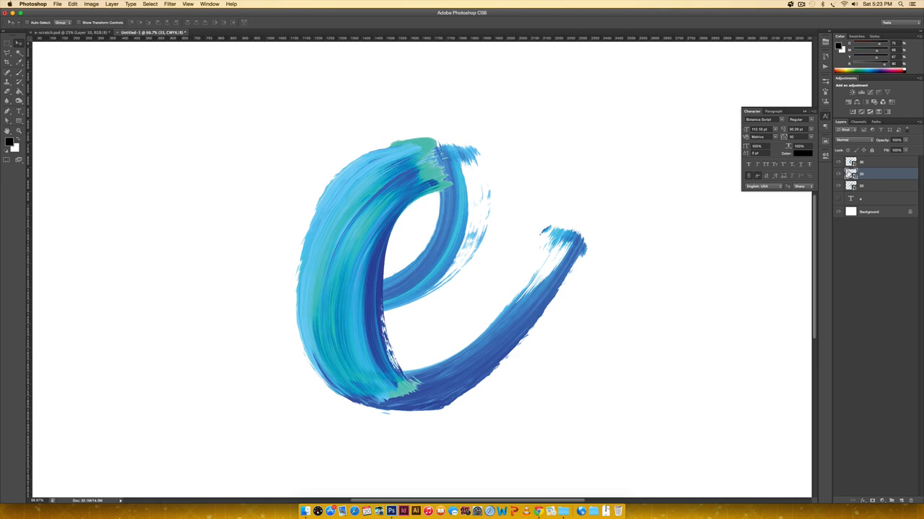
- Warp the tail streak again, raising its lower outer corner and adjusting both outer-edge handles, and apply the warp
key("super+t")
right_click(477, 362)
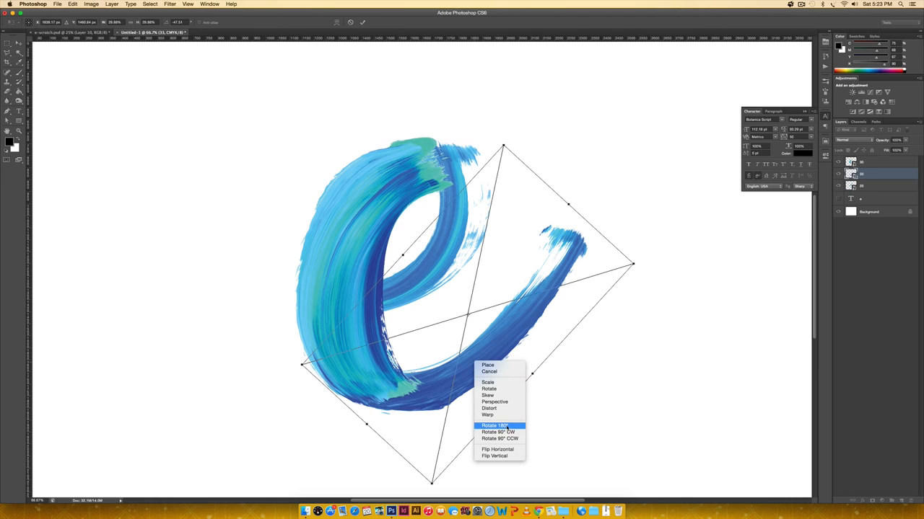
left_click(497, 415)
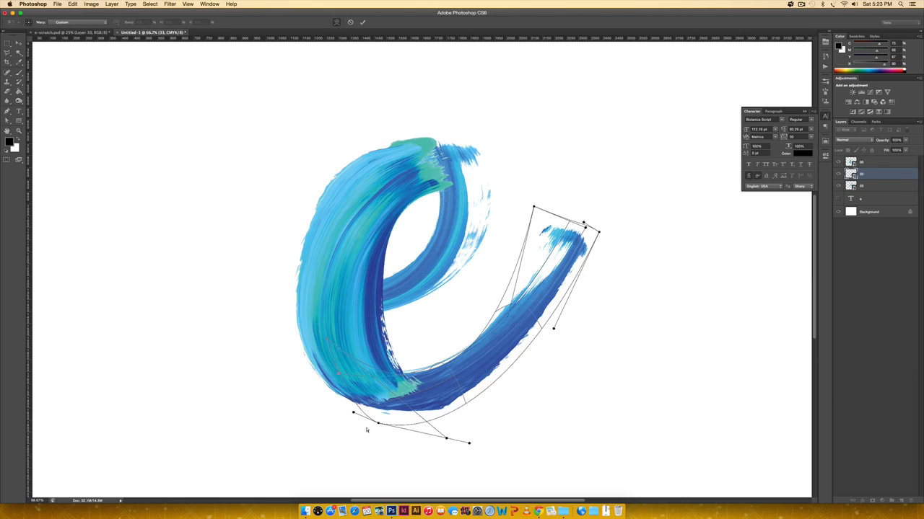
left_click_drag(376, 422, 370, 413)
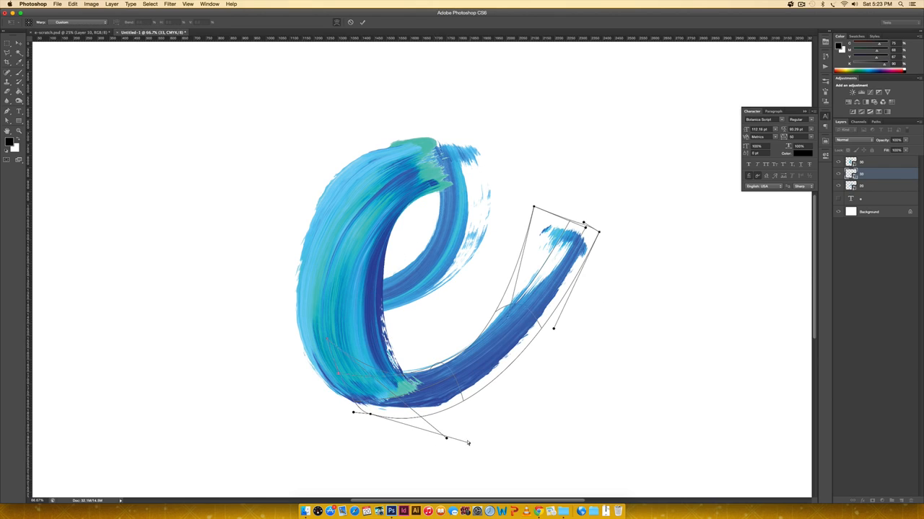
left_click_drag(468, 443, 449, 444)
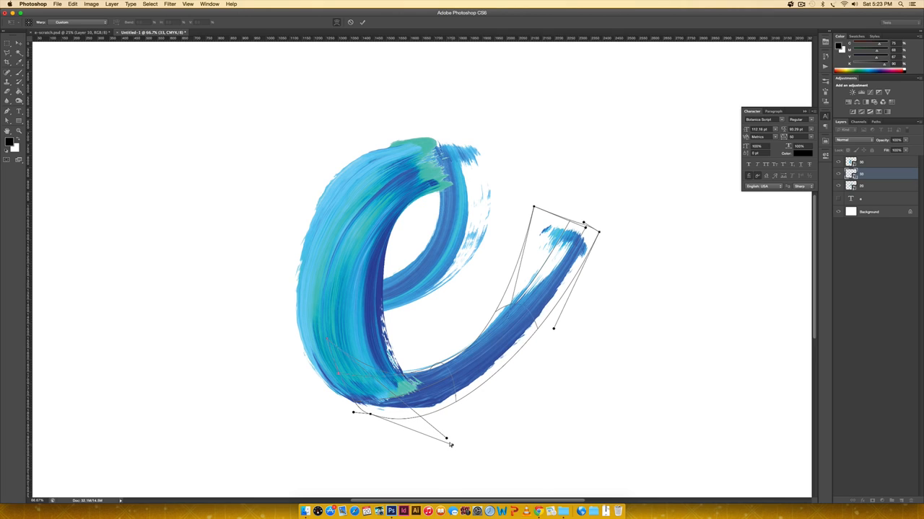
left_click_drag(553, 328, 564, 341)
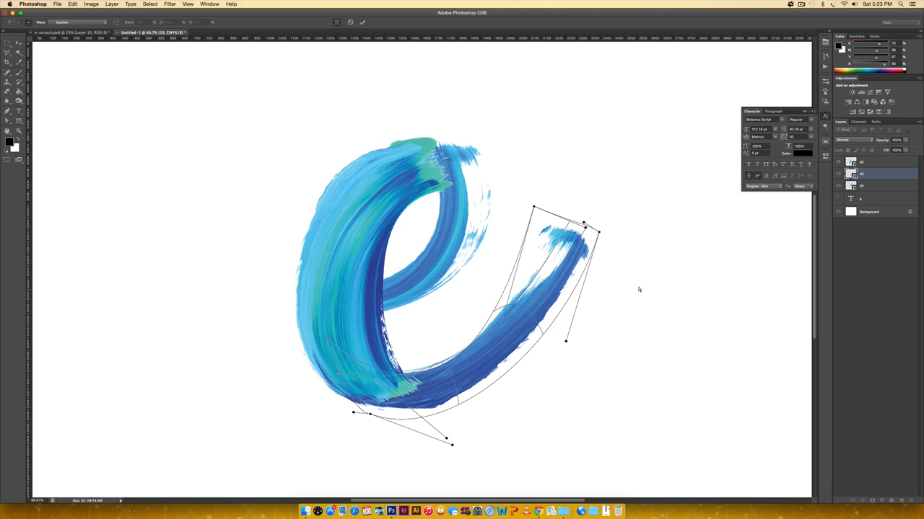
key("Return")
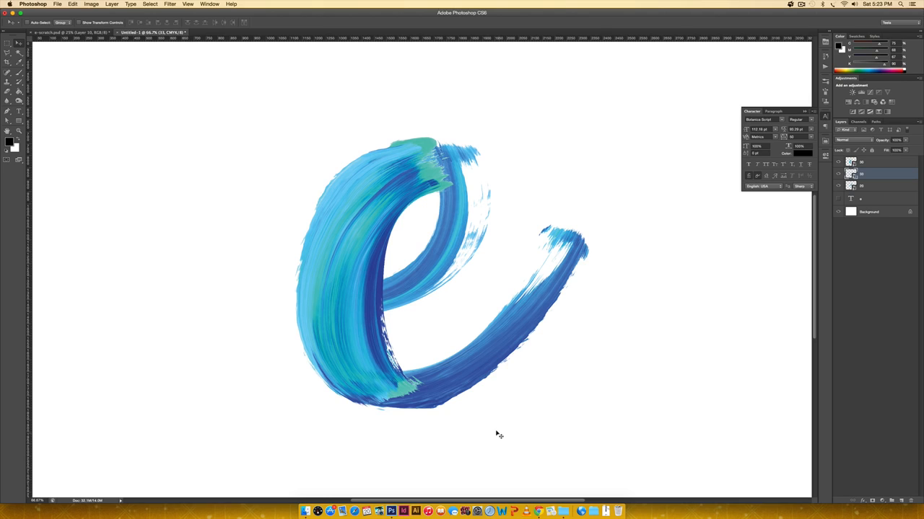
- Nudge the tail streak down slightly and view the whole painted letter on the canvas
key("Down")
key("Down")
key("Down")
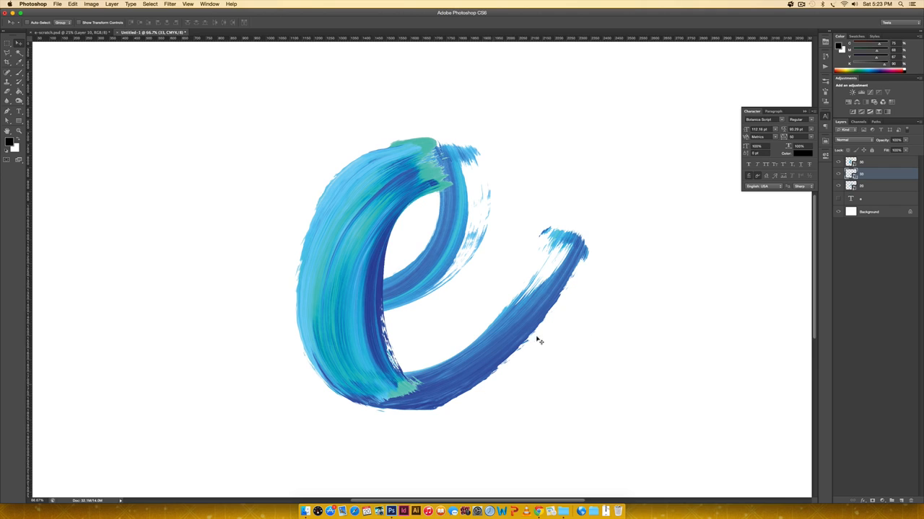
key("super+minus")
key("super+minus")
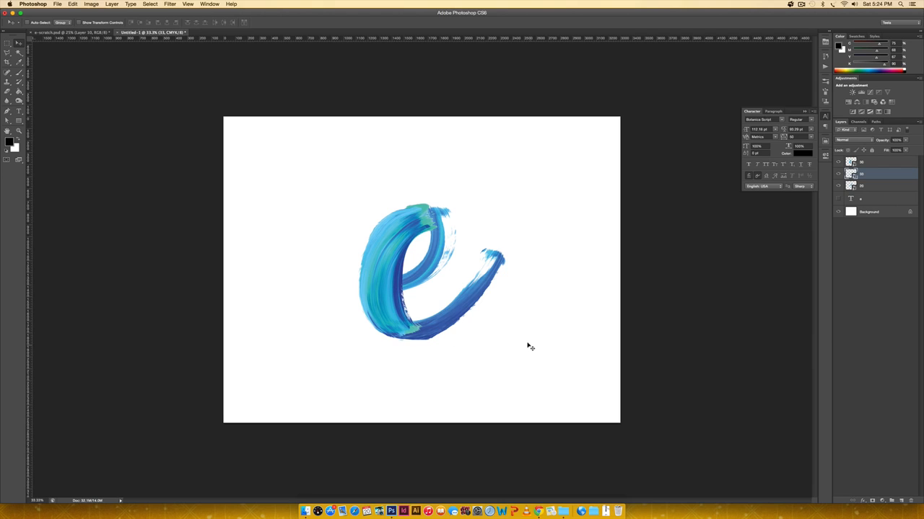
- Create a new empty layer directly above the hidden letter e text layer and activate the Brush tool
key("super+plus")
key("super+plus")
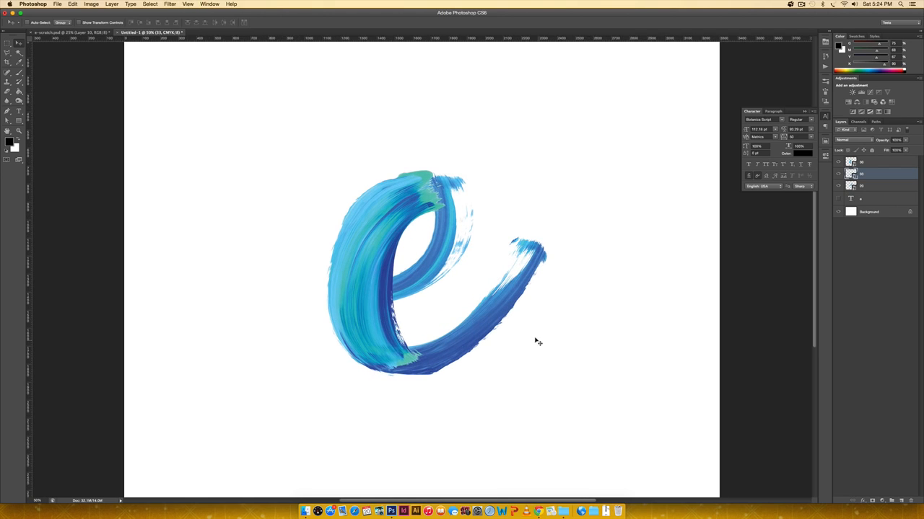
left_click(876, 198)
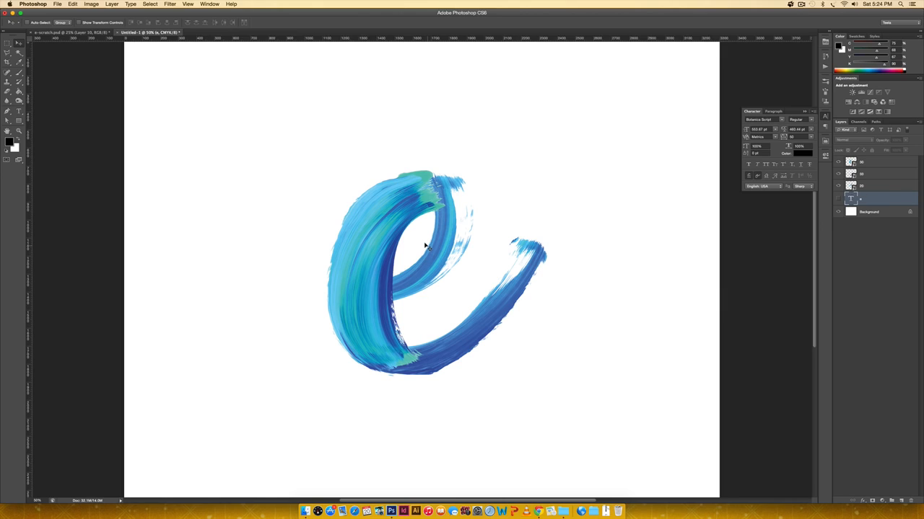
key("b")
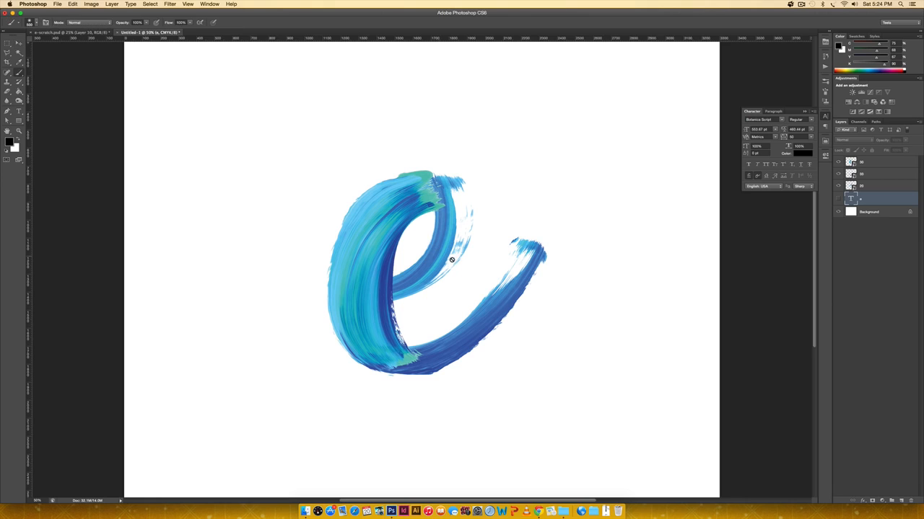
left_click(901, 500)
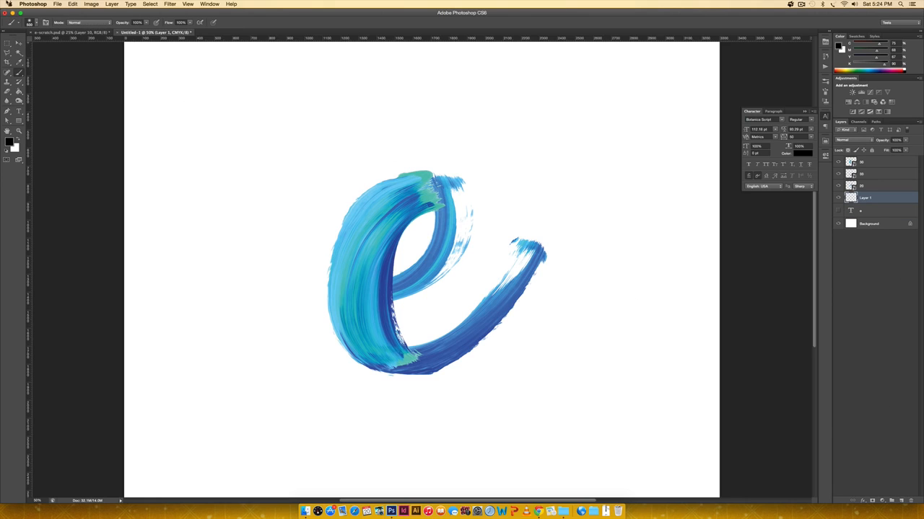
- Paint one soft black dab centred on the e's inner loop using a 1200 px brush at 0% hardness
left_click(34, 23)
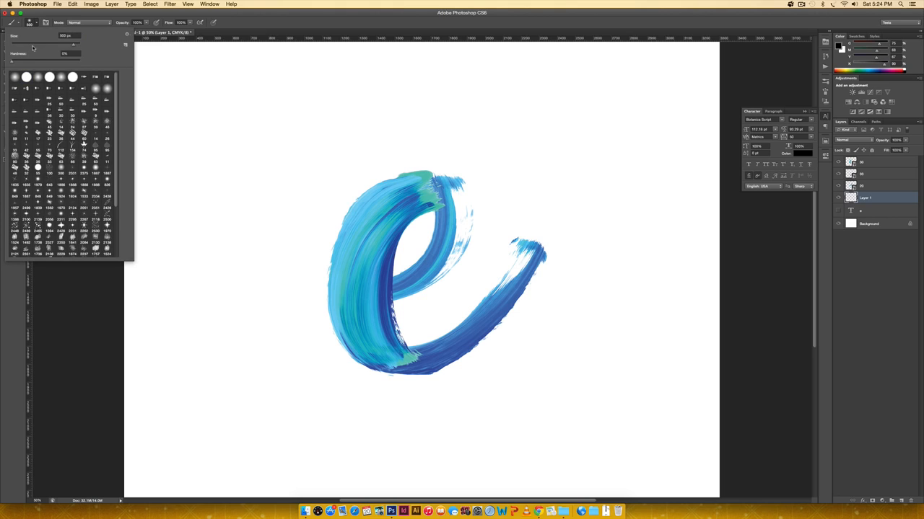
left_click(78, 45)
left_click_drag(76, 46, 73, 45)
left_click(281, 16)
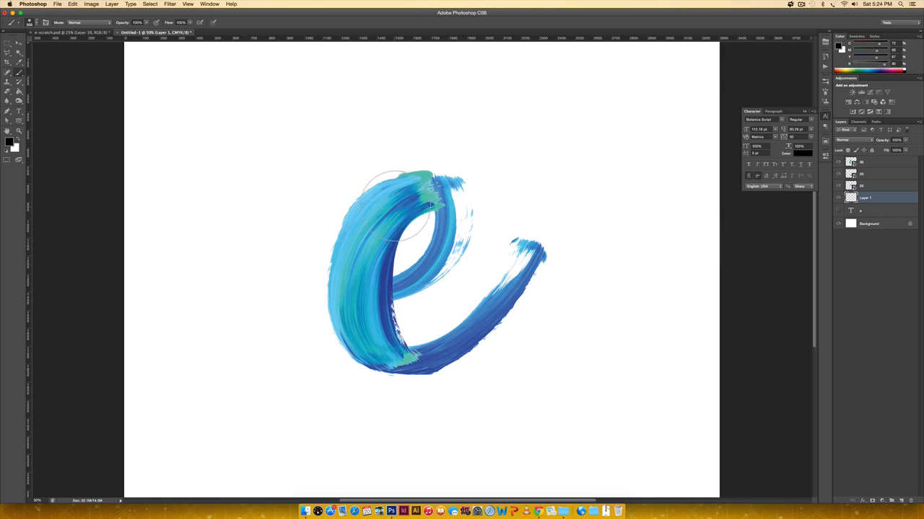
key("bracketright")
key("bracketright")
key("bracketright")
key("bracketright")
key("bracketright")
key("bracketright")
key("bracketright")
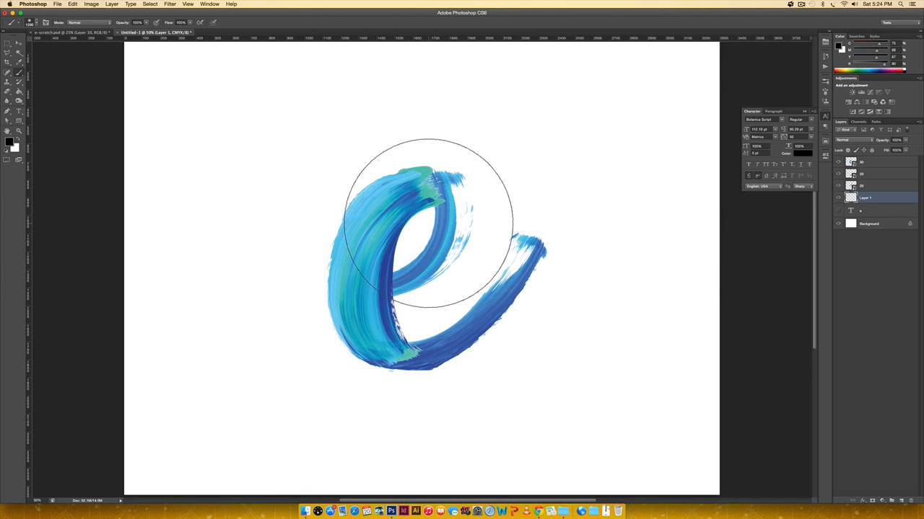
scroll(425, 216, "down", 3)
scroll(429, 223, "up", 1)
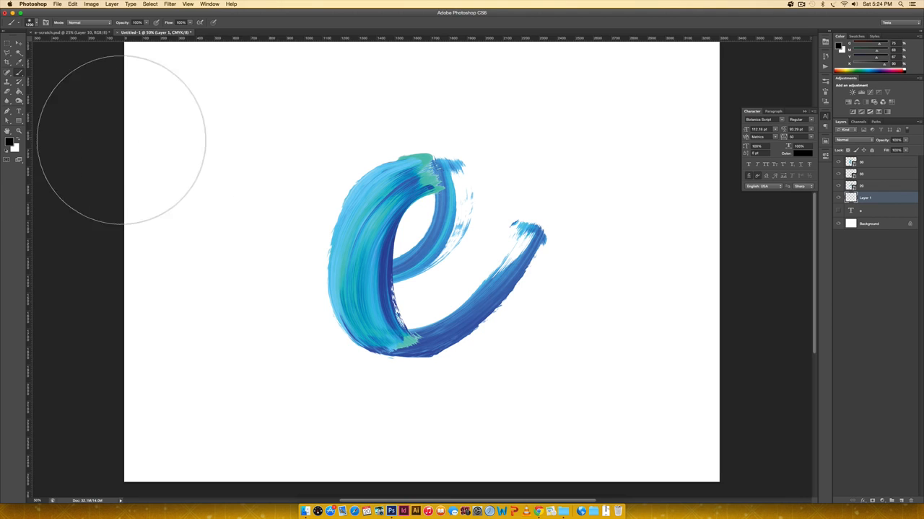
left_click(433, 221)
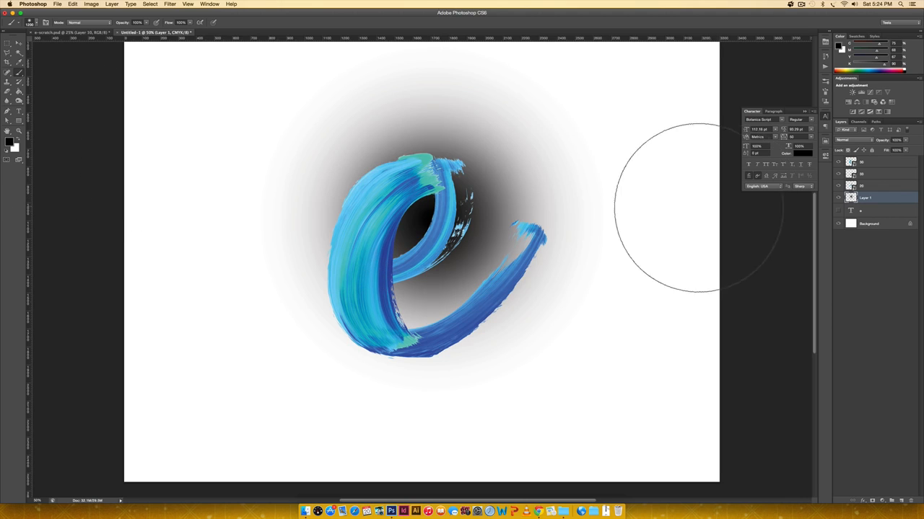
- Transform the black dab, squashing it vertically to about 3.4% height and placing it at the base of the e
scroll(692, 207, "up", 5)
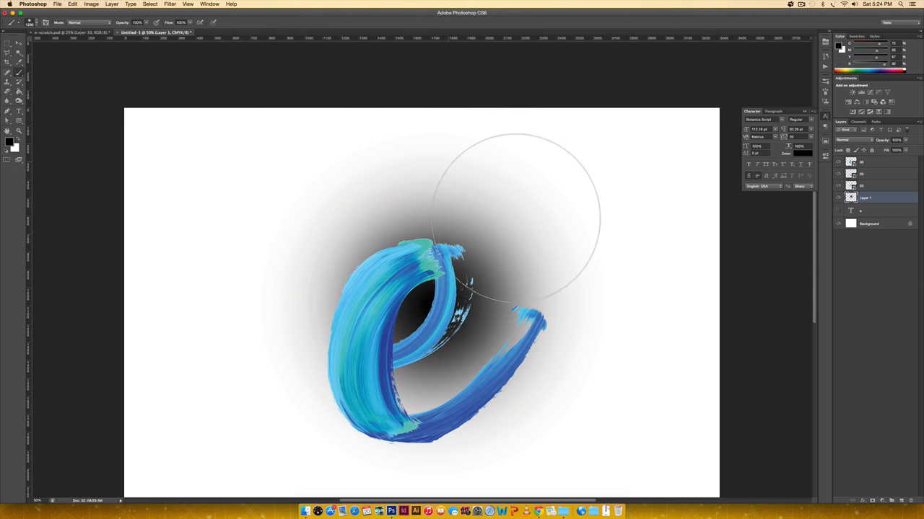
scroll(595, 256, "down", 5)
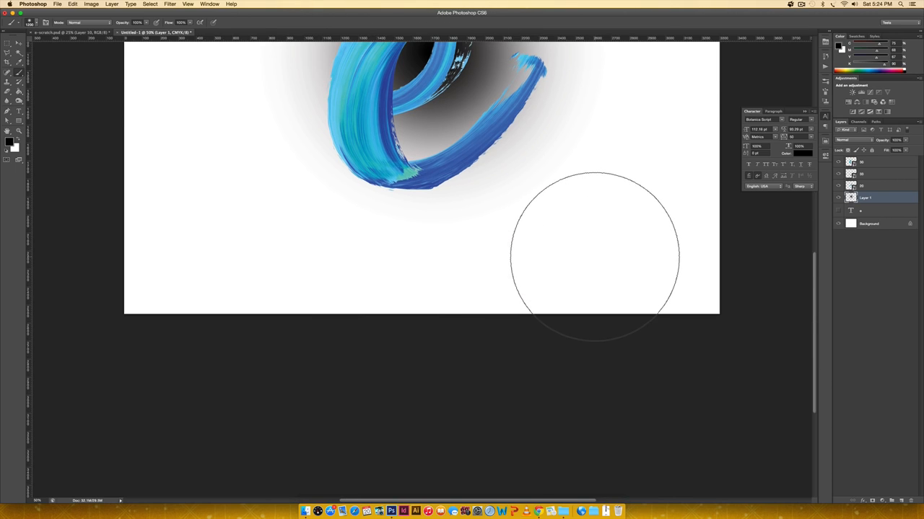
scroll(595, 257, "up", 4)
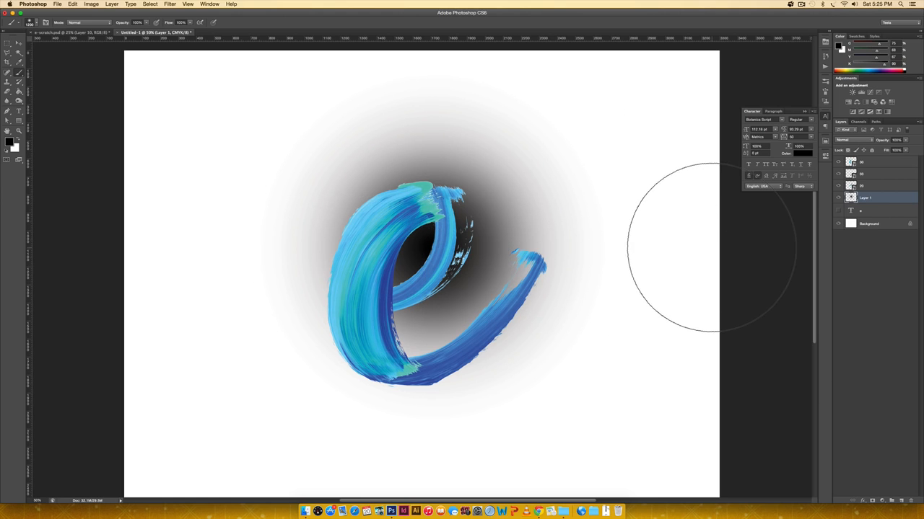
key("v")
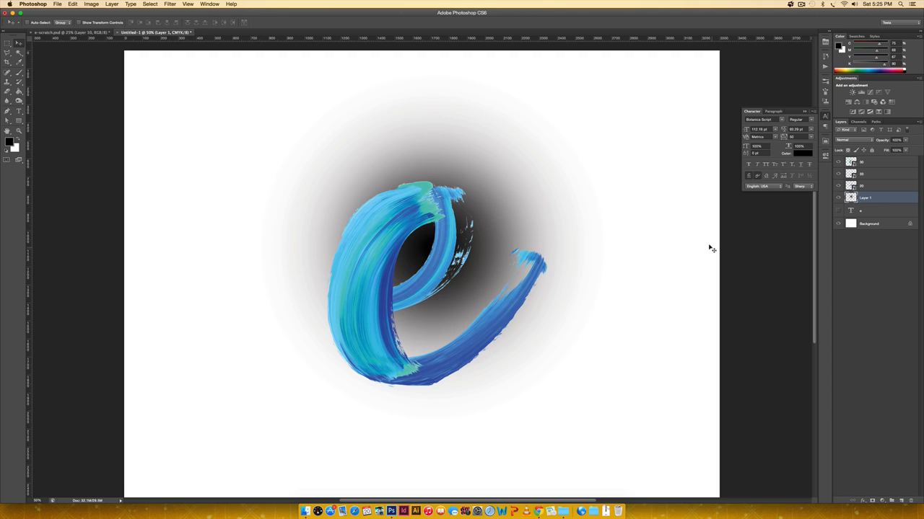
key("ctrl+t")
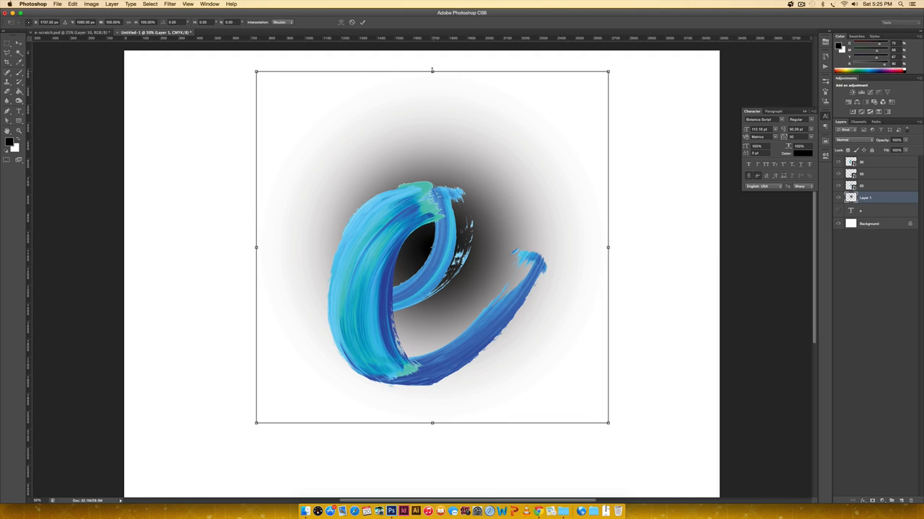
left_click_drag(432, 70, 440, 382)
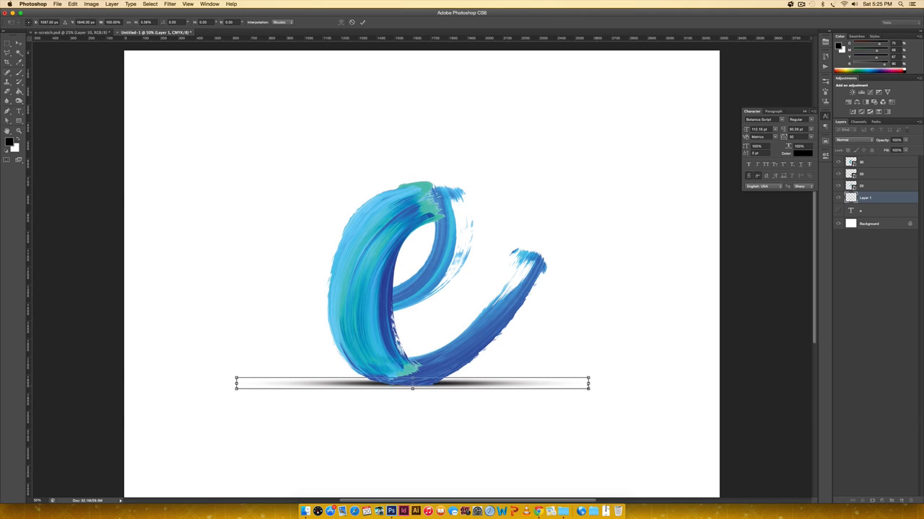
- Narrow the flattened shadow to about 75% width, centre it under the letter's base and apply the transform
left_click_drag(587, 382, 532, 383)
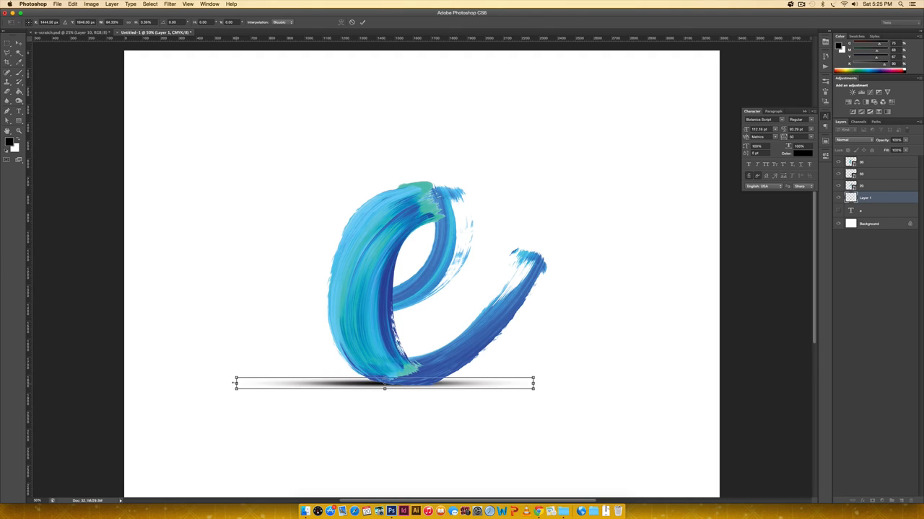
left_click_drag(235, 383, 268, 382)
left_click_drag(449, 381, 459, 382)
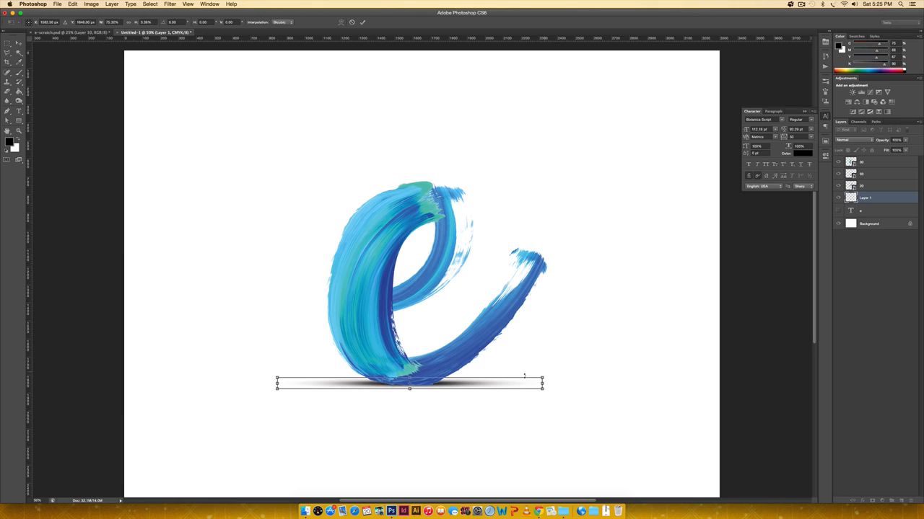
left_click_drag(466, 382, 470, 384)
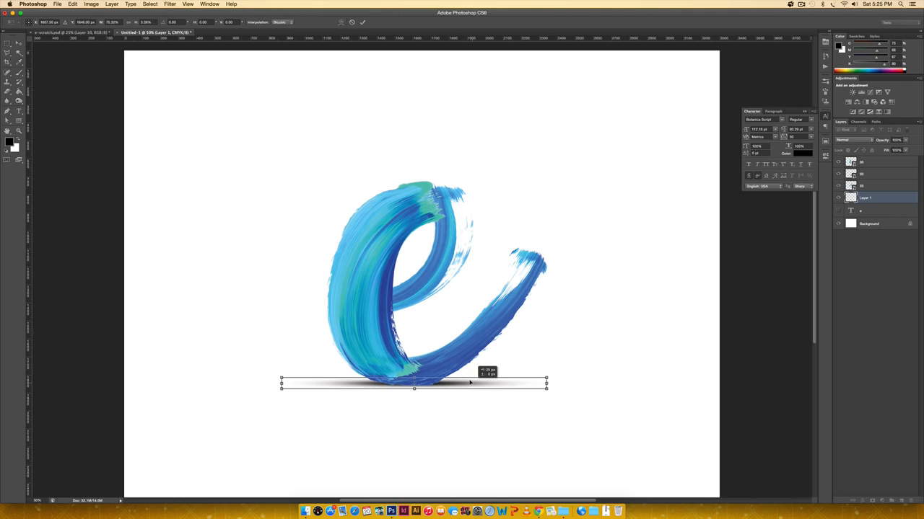
key("Down")
key("Down")
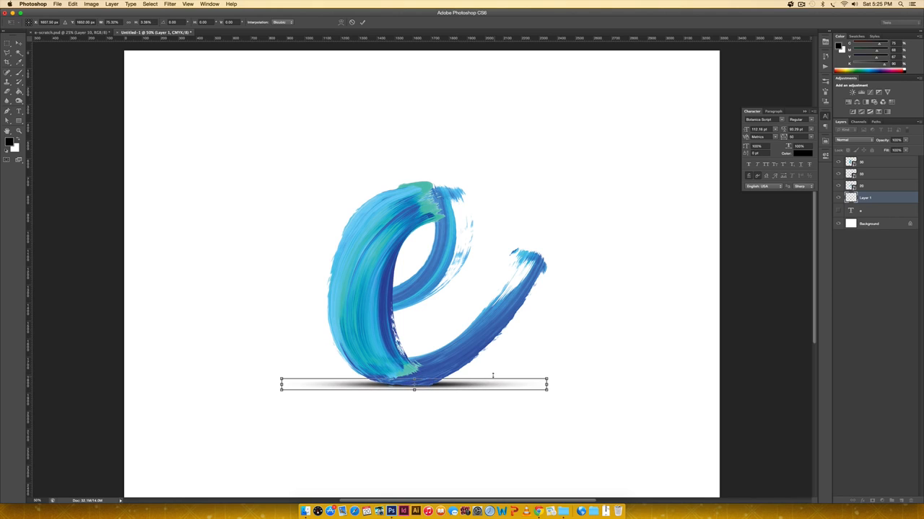
key("Up")
key("Right")
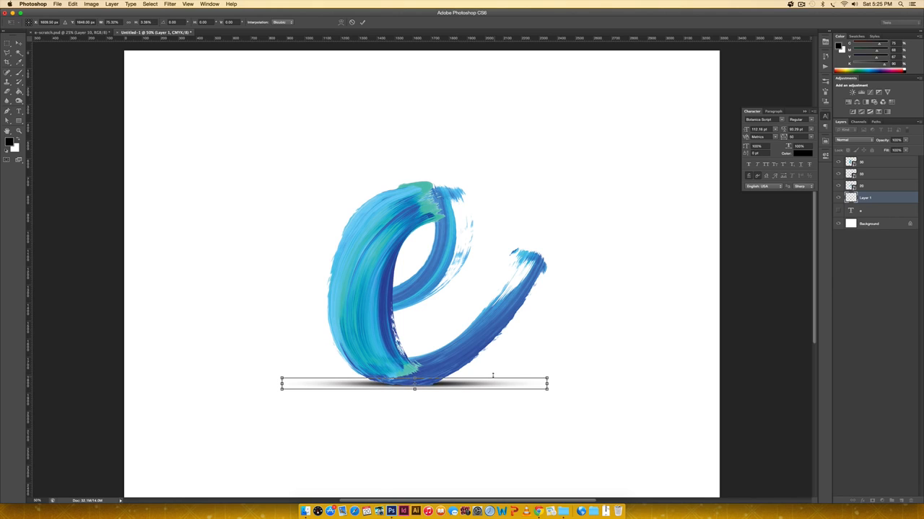
key("Return")
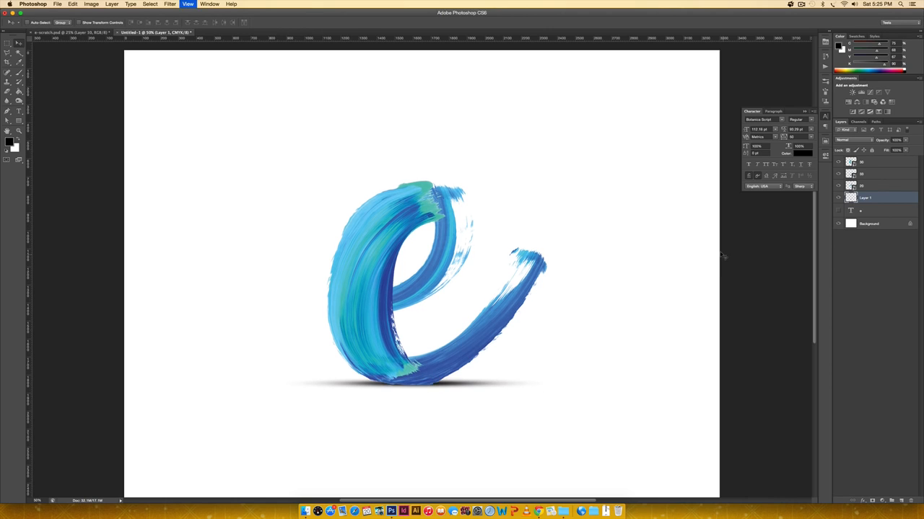
- Set the flattened shadow layer's opacity to 50% and view the letter at a larger magnification
key("super+minus")
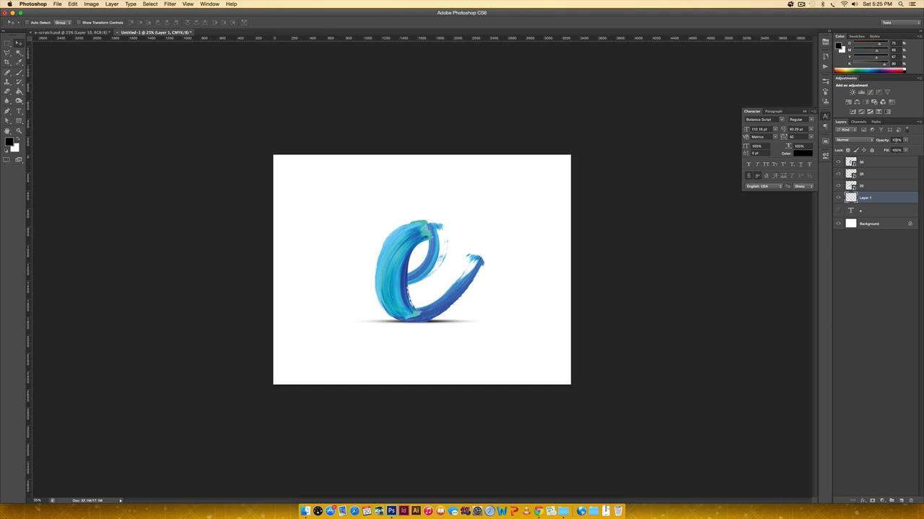
left_click(895, 139)
type("50")
key("Return")
key("super+equal")
key("super+equal")
key("super+equal")
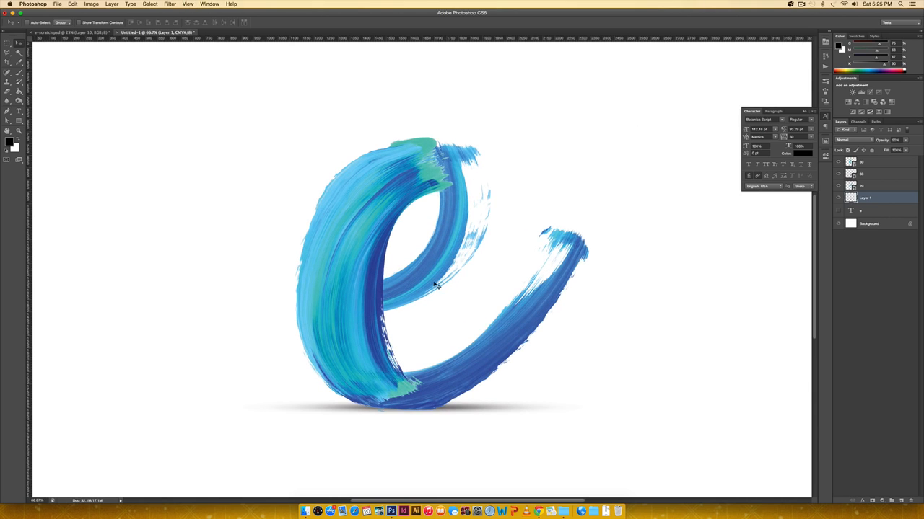
- Rename the shadow layer as "bottom shadow"
double_click(865, 197)
type("10ttom shadow")
key("Return")
- Toggle the lower two streak layers to identify them, and rename the inner-loop streak's layer as "middle"
left_click(838, 174)
left_click(837, 174)
left_click(837, 186)
left_click(838, 186)
left_click(872, 185)
double_click(861, 185)
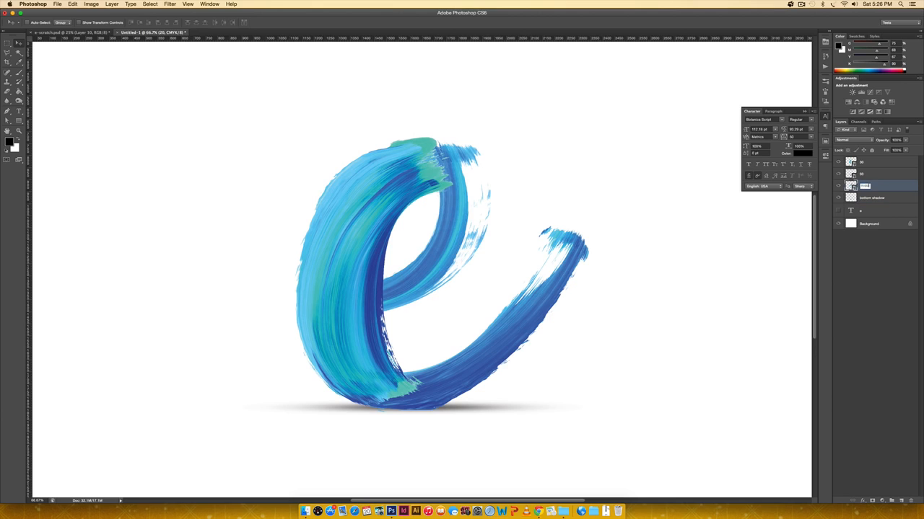
key("Return")
- Toggle the tail streak's visibility to check it, and rename its layer as "bottom"
left_click(837, 174)
left_click(837, 174)
double_click(860, 174)
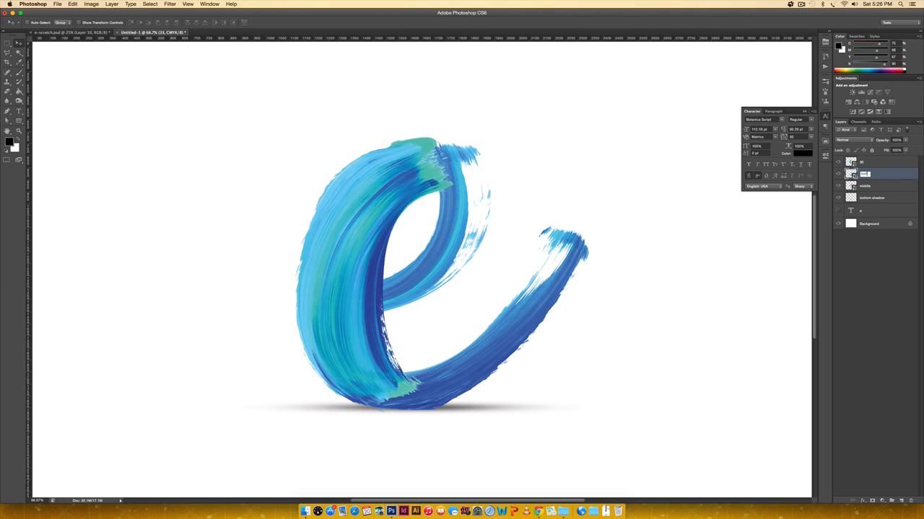
type("bottom")
key("Return")
- Rename the wide streak's layer as "main"
double_click(891, 163)
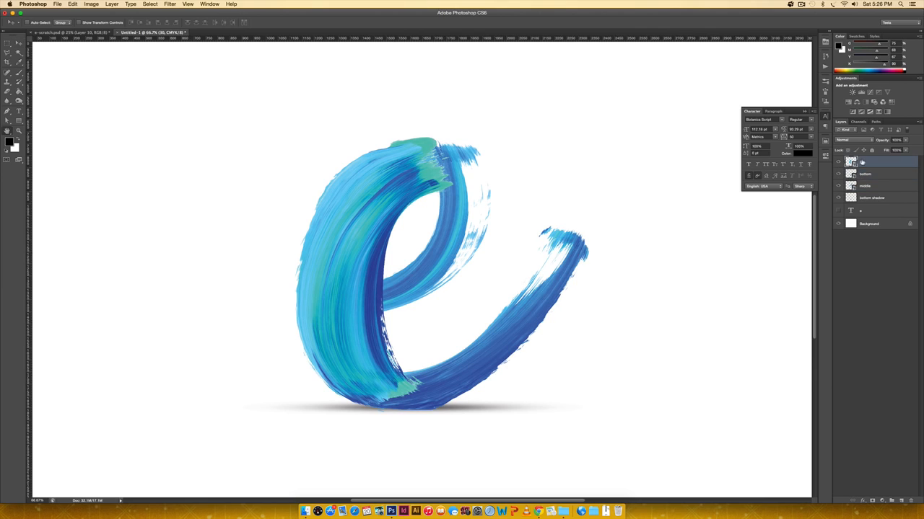
left_click(863, 209)
double_click(864, 162)
type("main")
key("Return")
- Load the middle streak's outline as a selection and create a new layer directly above the middle layer
left_click(871, 186)
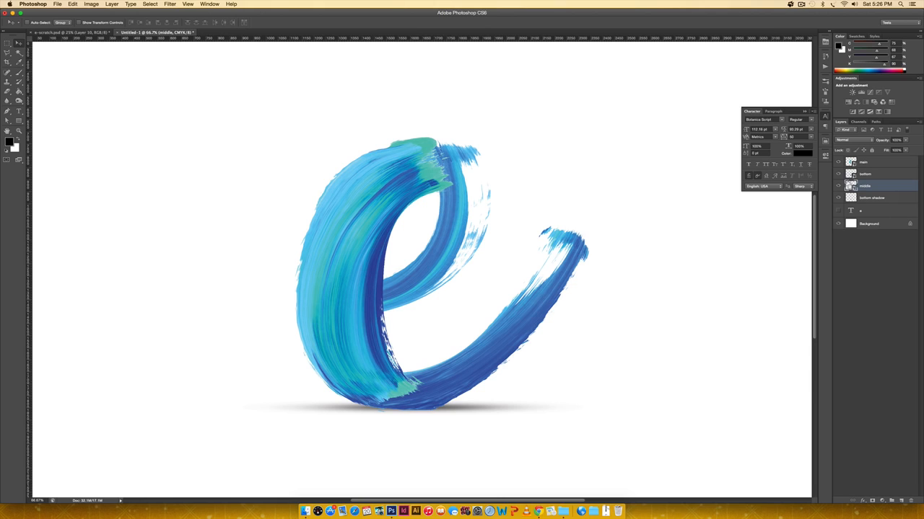
left_click(850, 186, "super")
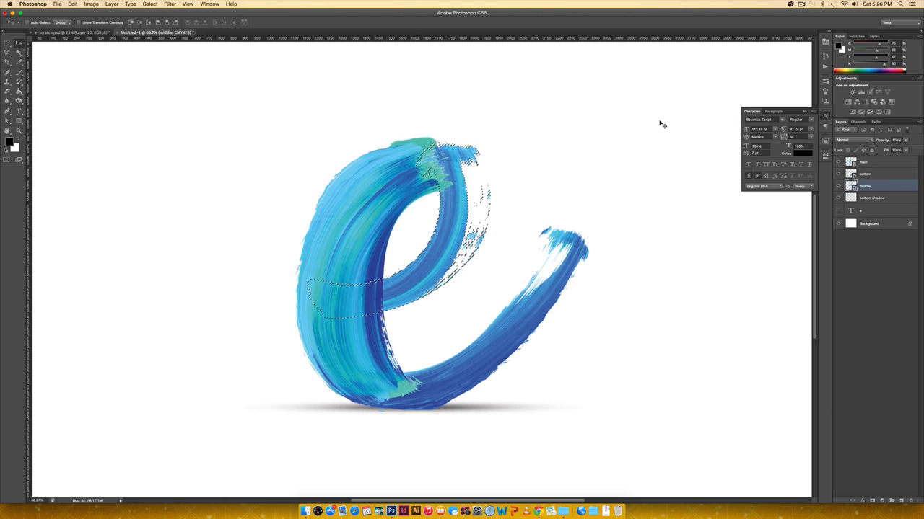
left_click(900, 500)
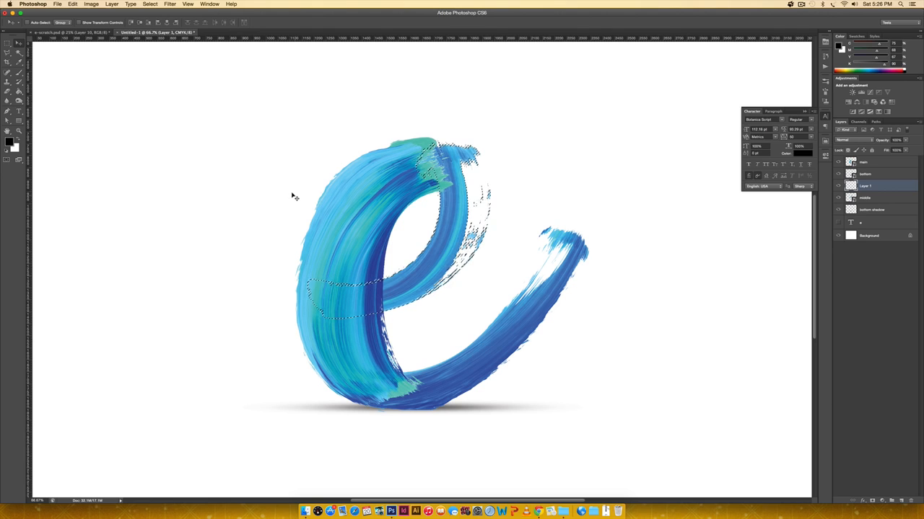
- Paint soft black shading along the inner edge of the middle streak within the selection, using a brush of about 500 px
key("b")
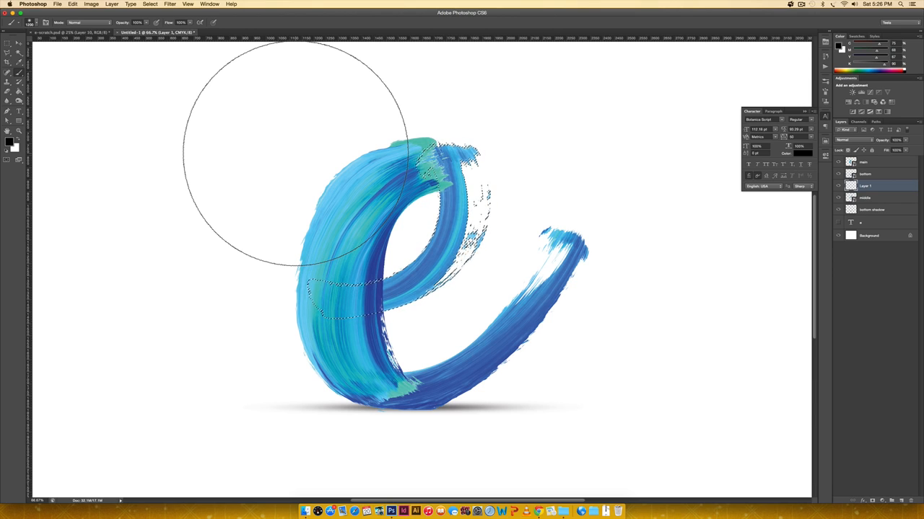
key("bracketleft")
key("bracketleft")
key("bracketleft")
key("bracketleft")
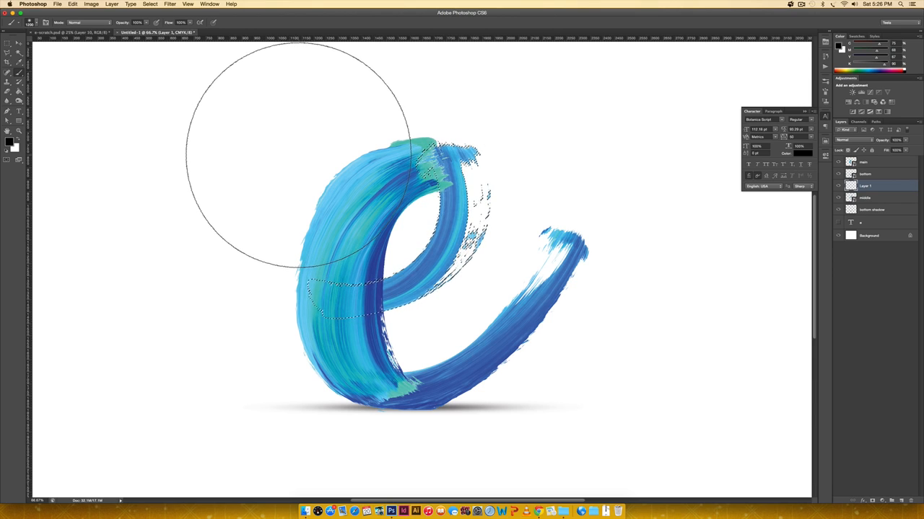
key("bracketleft")
key("bracketleft")
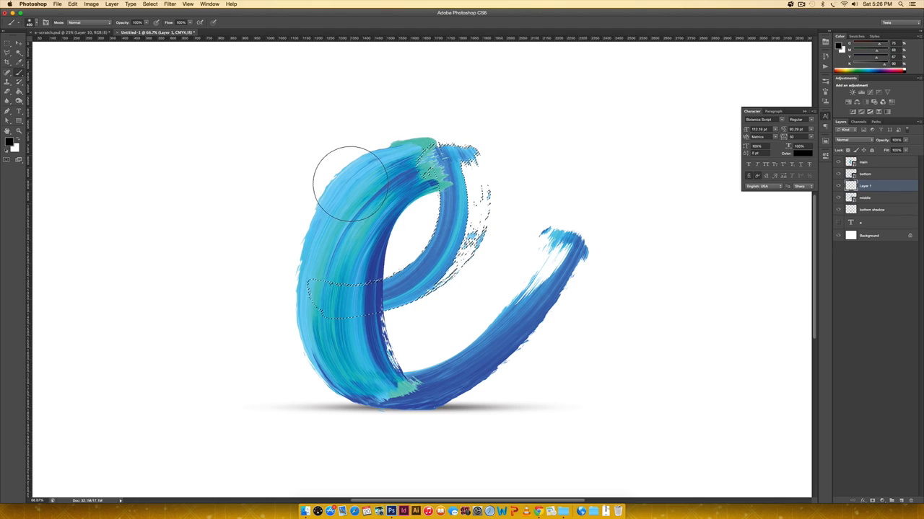
key("bracketright")
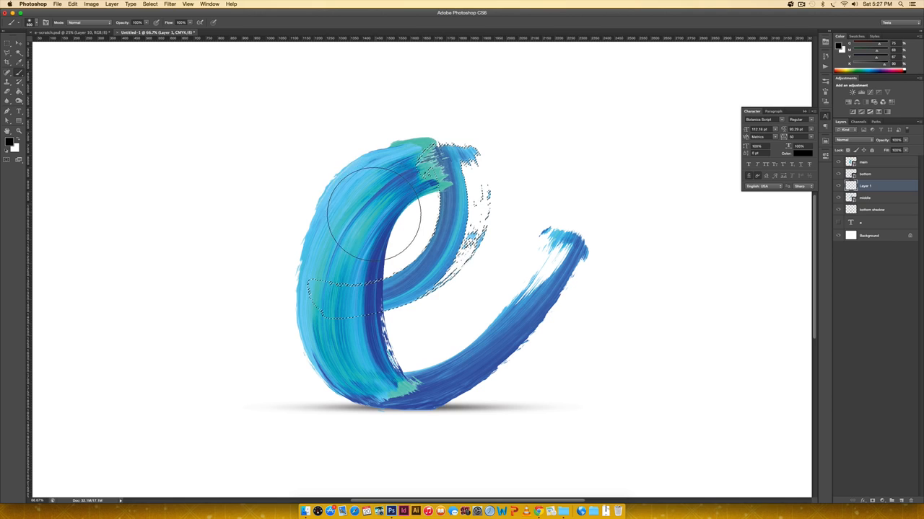
mouse_move(371, 215)
left_mouse_down()
mouse_move(372, 196)
mouse_move(354, 223)
mouse_move(378, 195)
mouse_move(361, 227)
mouse_move(375, 215)
mouse_move(381, 196)
left_mouse_up()
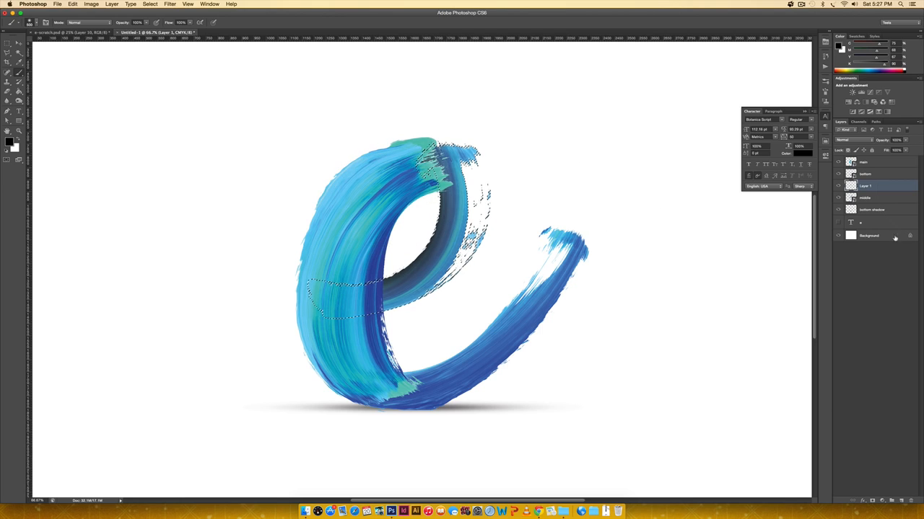
- Set the middle streak's shading layer to the Overlay blend mode and rename it "shadow 1"
left_click(860, 142)
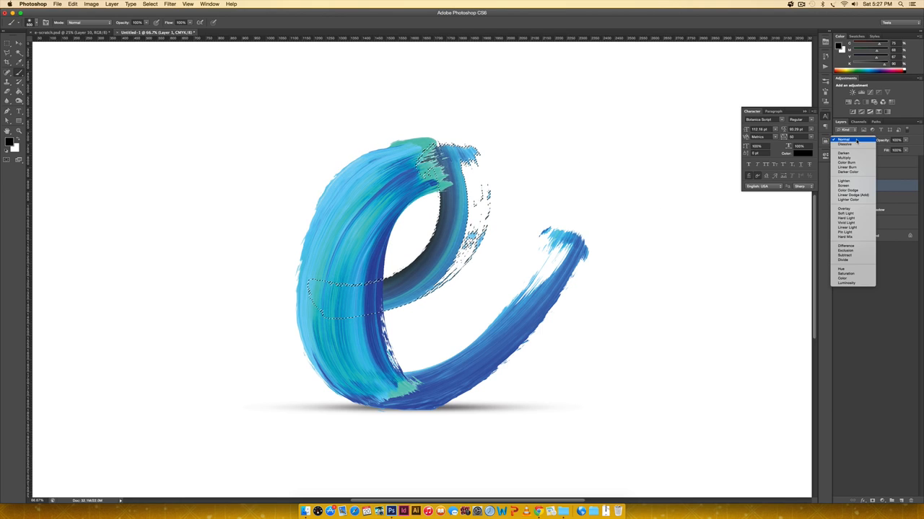
left_click(848, 208)
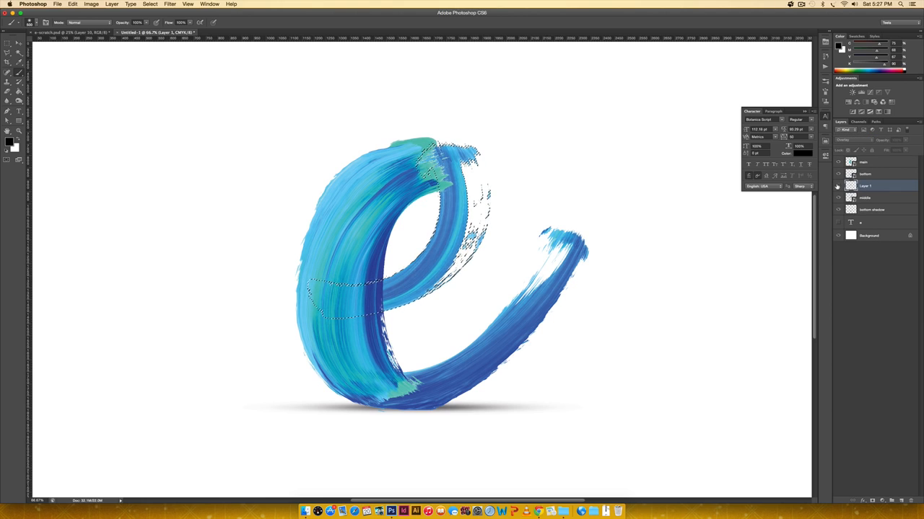
double_click(865, 186)
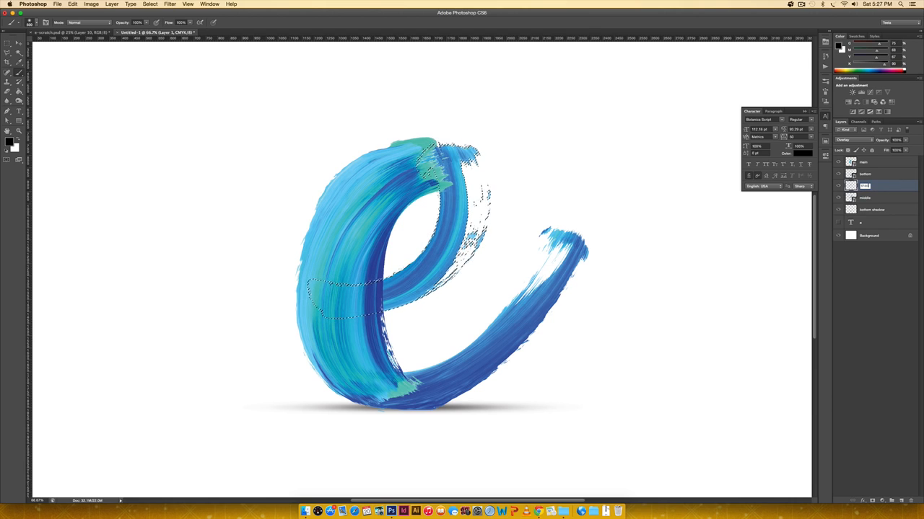
key("Return")
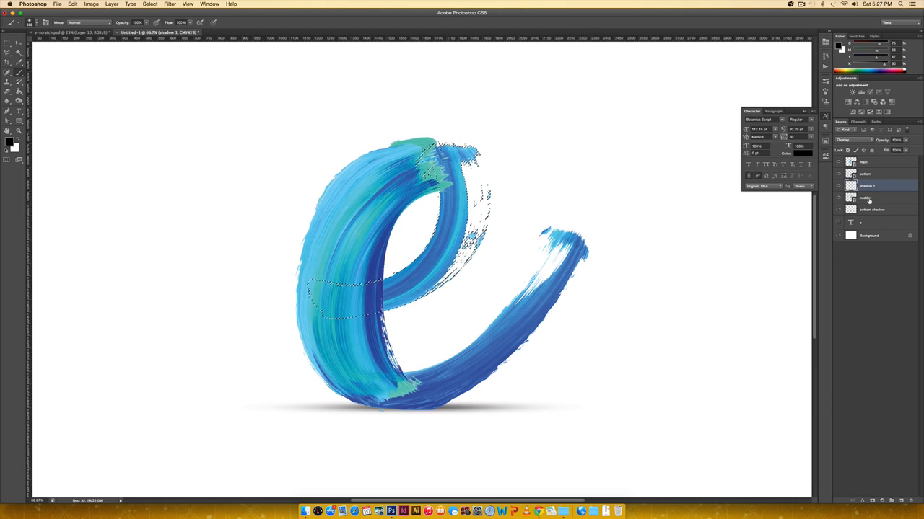
- Paint black shading on a new layer where the middle streak passes behind the main streak, deselect, and name the layer "shadow 2"
left_click(900, 500)
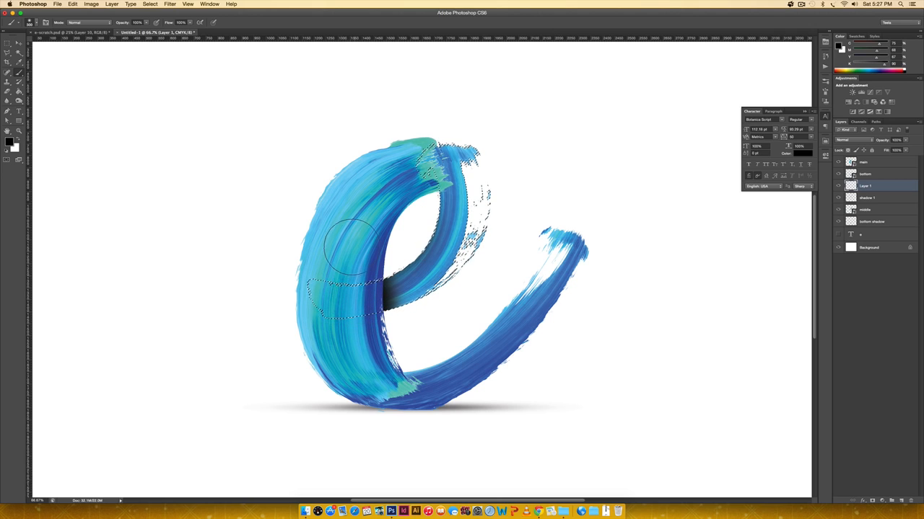
key("]")
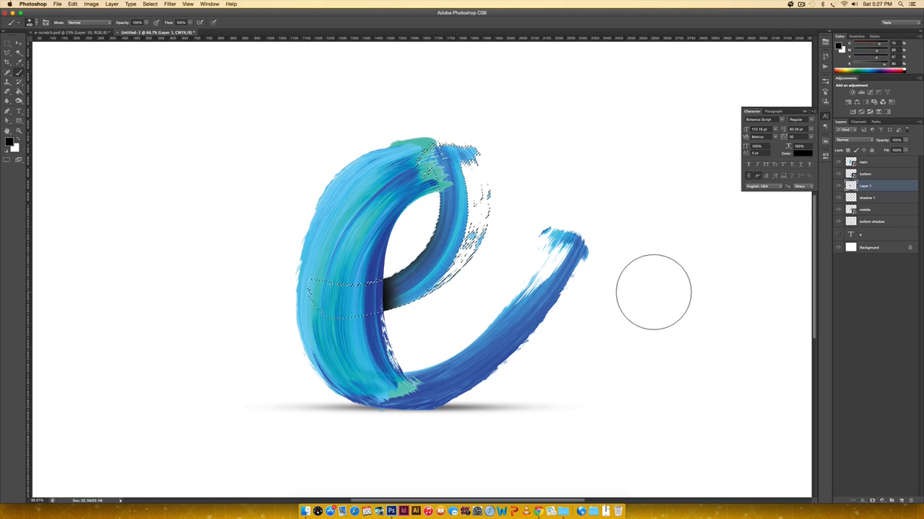
key("super+d")
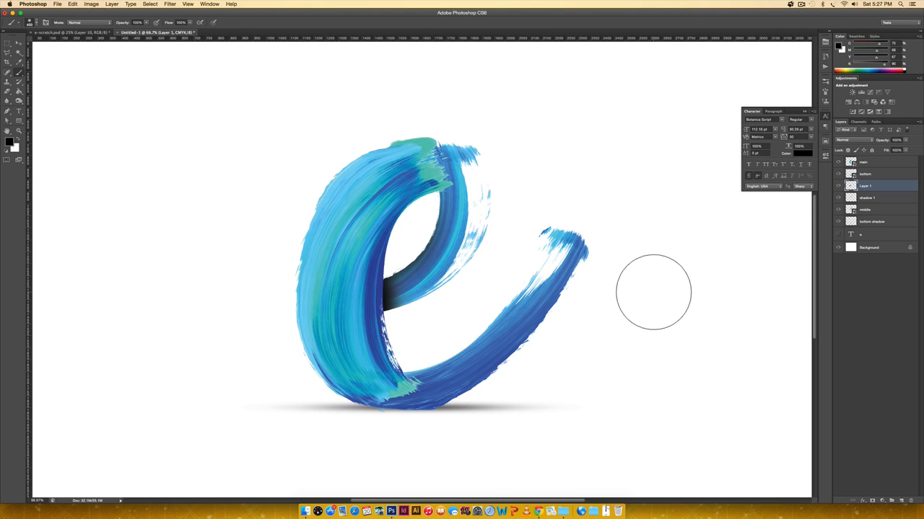
double_click(863, 186)
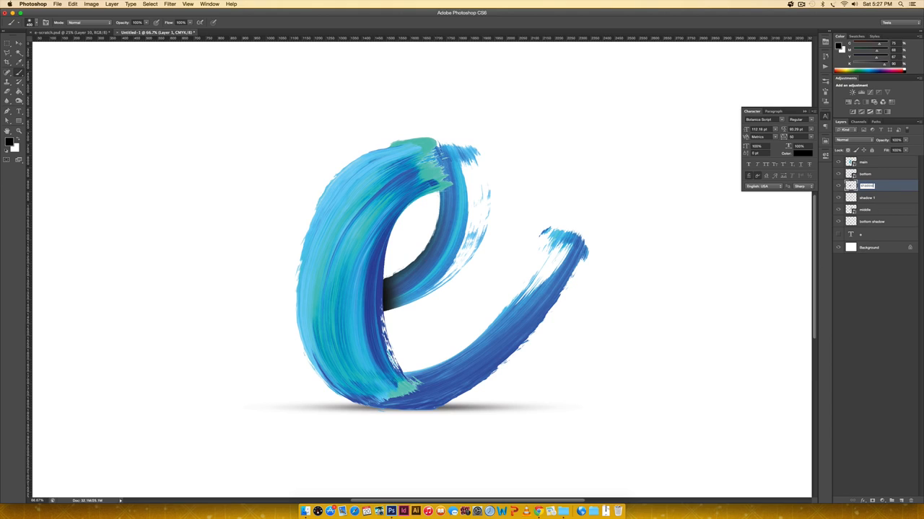
key("Return")
- Load the main streak's outline as a selection and paint soft black shading along its inner edge on a new layer above it
key("super+minus")
key("super+minus")
key("super+minus")
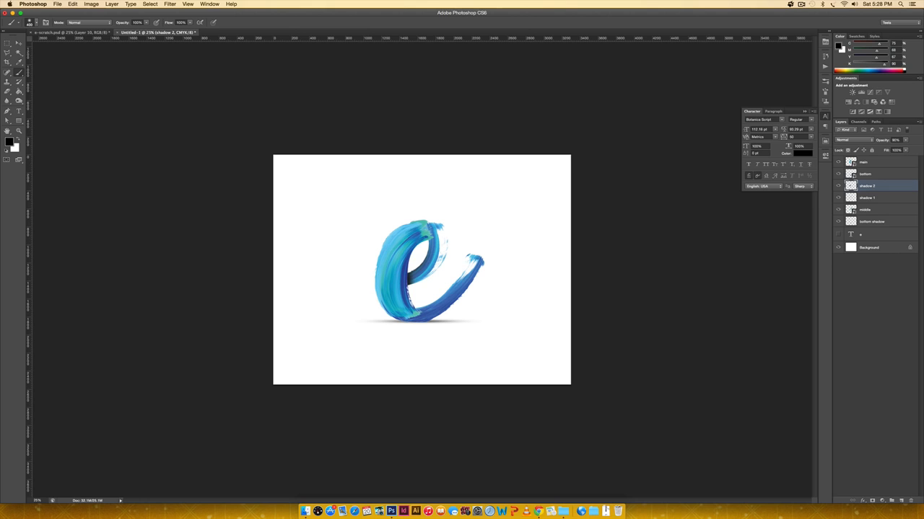
key("super+plus")
key("super+plus")
key("super+plus")
key("super+plus")
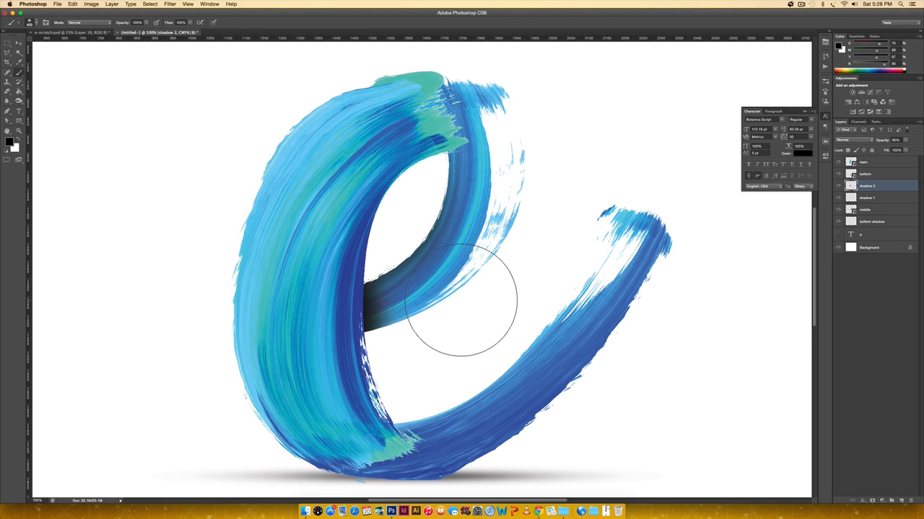
left_click(852, 163)
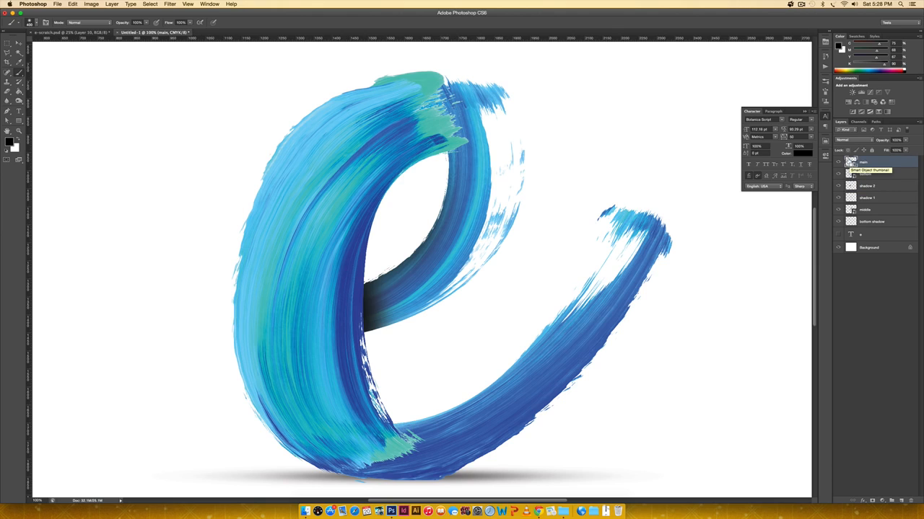
left_click(852, 163, "super")
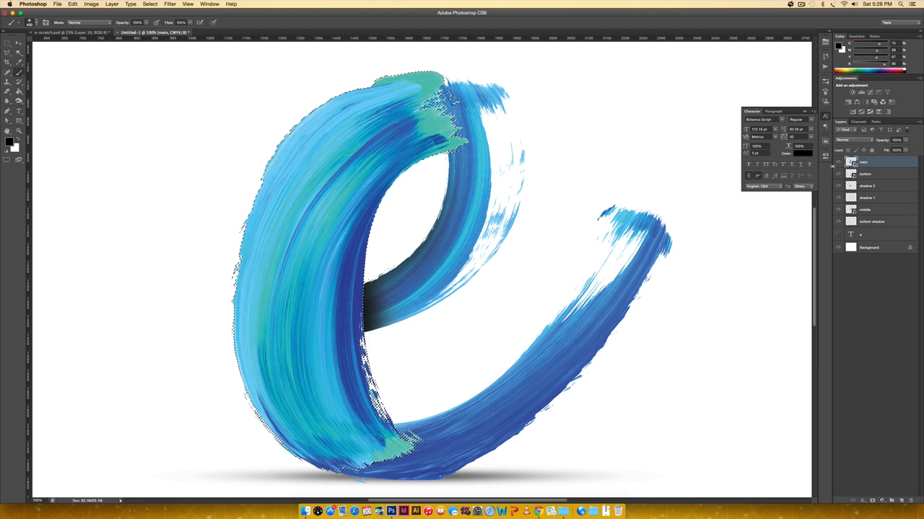
left_click(900, 499)
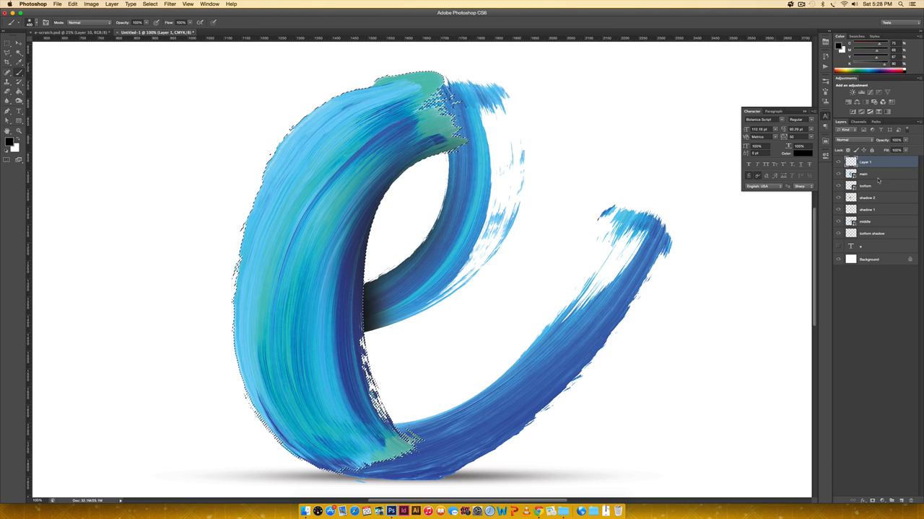
- Set the main streak's shading layer to the Overlay blend mode and rename it "shadow 1"
left_click(858, 141)
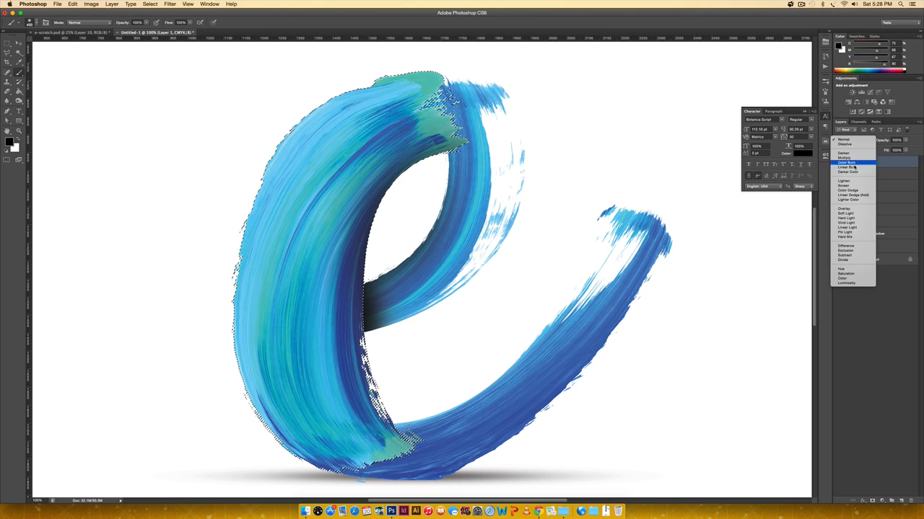
left_click(852, 209)
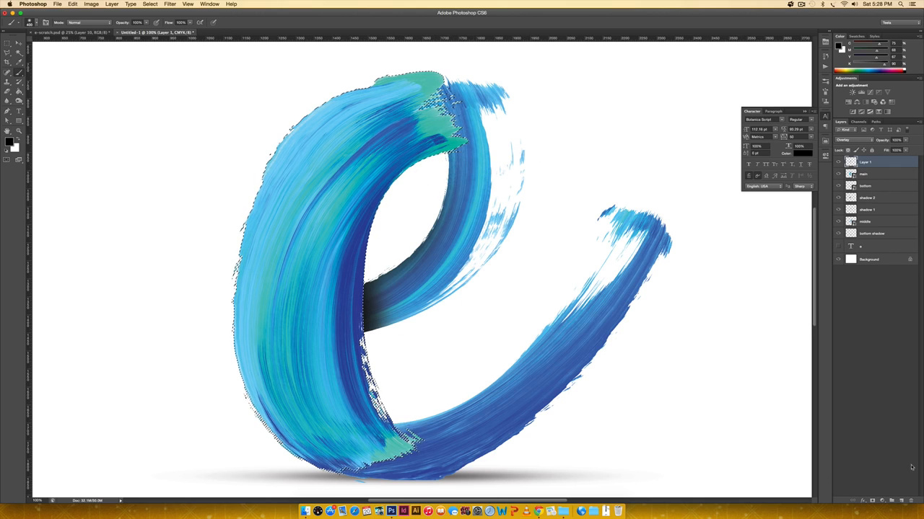
double_click(864, 160)
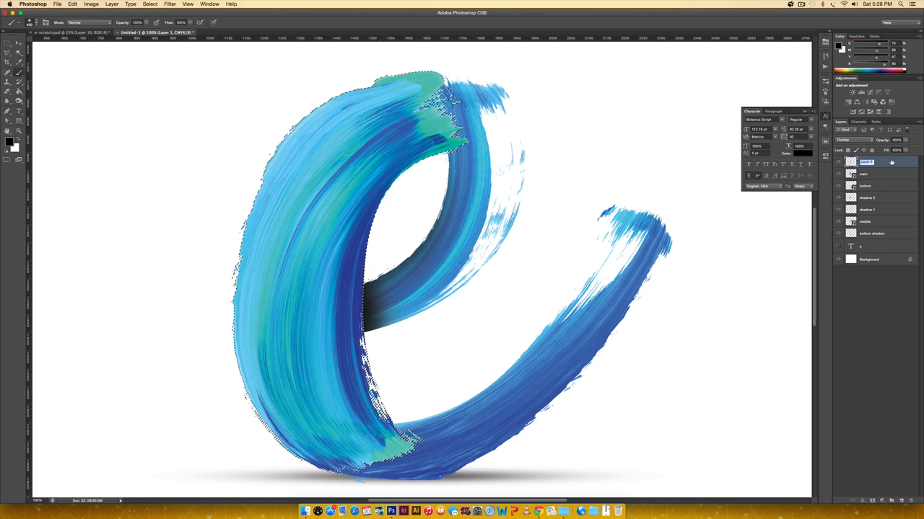
type("shadow")
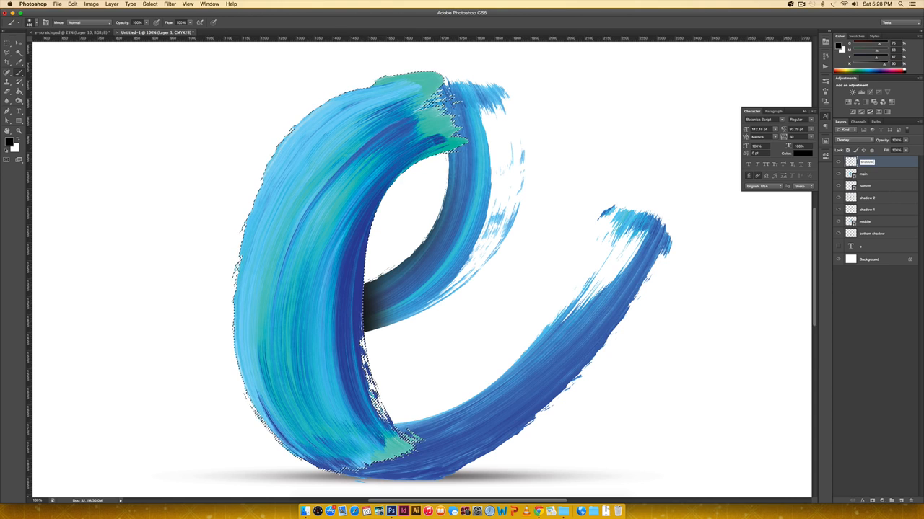
type(" 1")
key("Return")
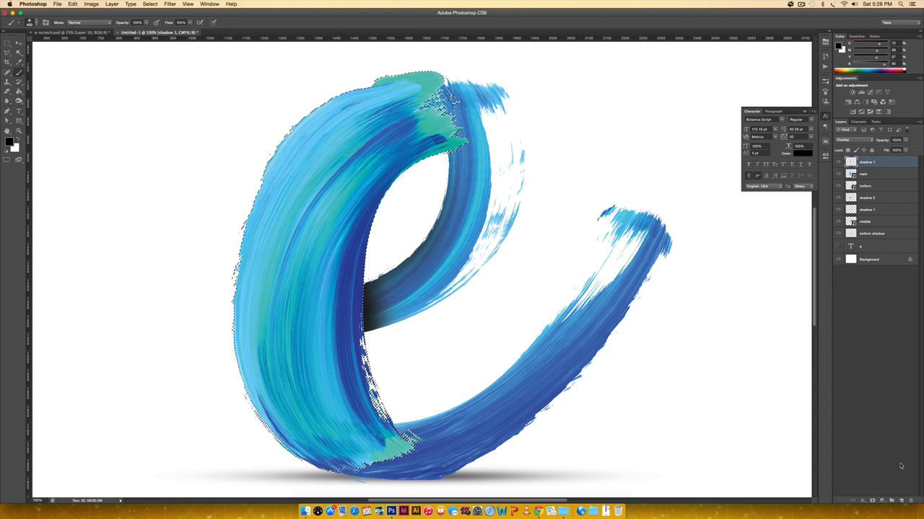
- Deepen the black shading along the main streak's inner edge on another new layer and name it "shadow 2"
left_click(900, 500)
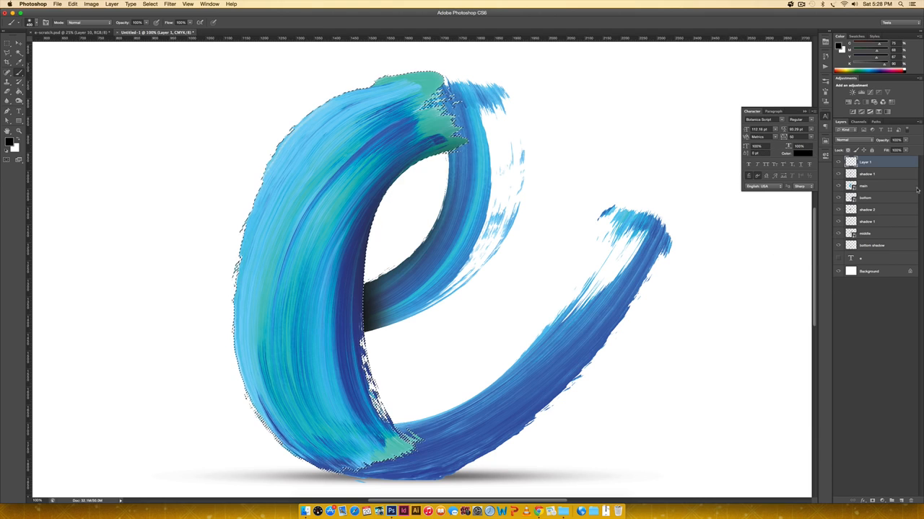
double_click(864, 163)
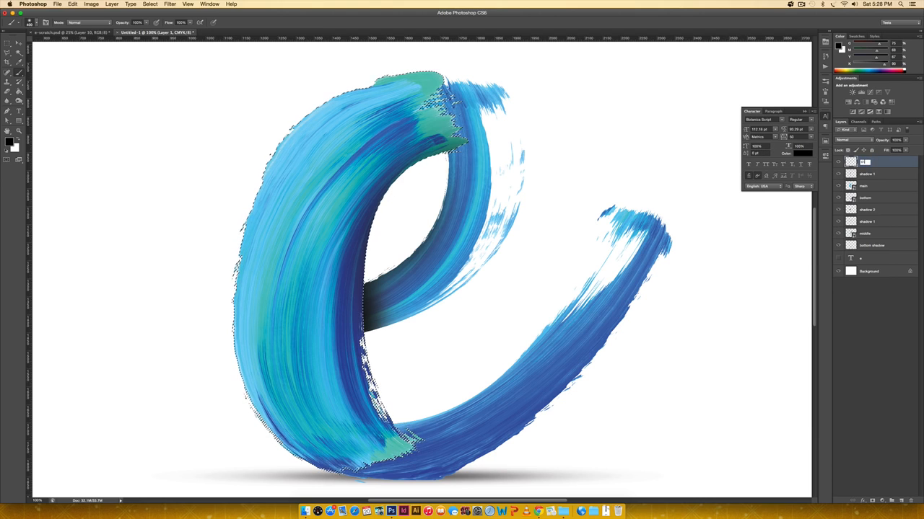
type("shadow 2")
key("Return")
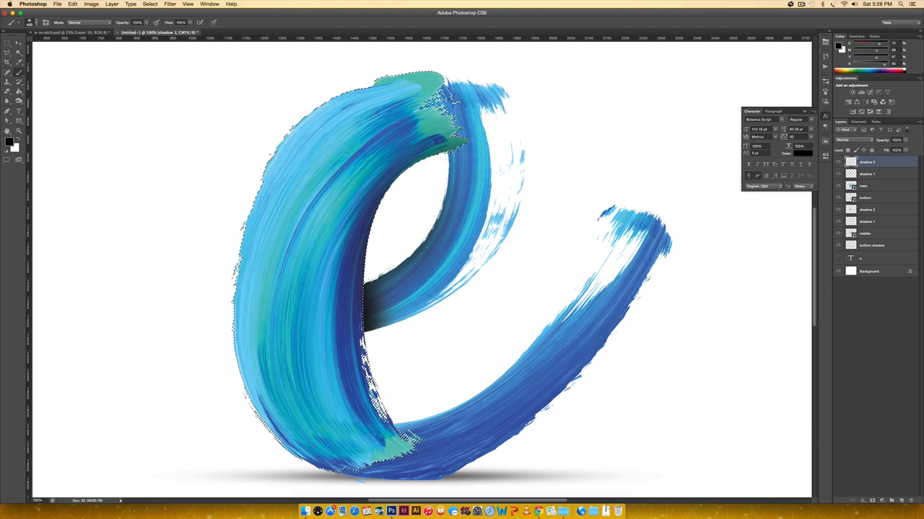
- Paint a soft white highlight along the main streak's outer edge on a new top layer, using a brush of about 800 px
left_click(900, 500)
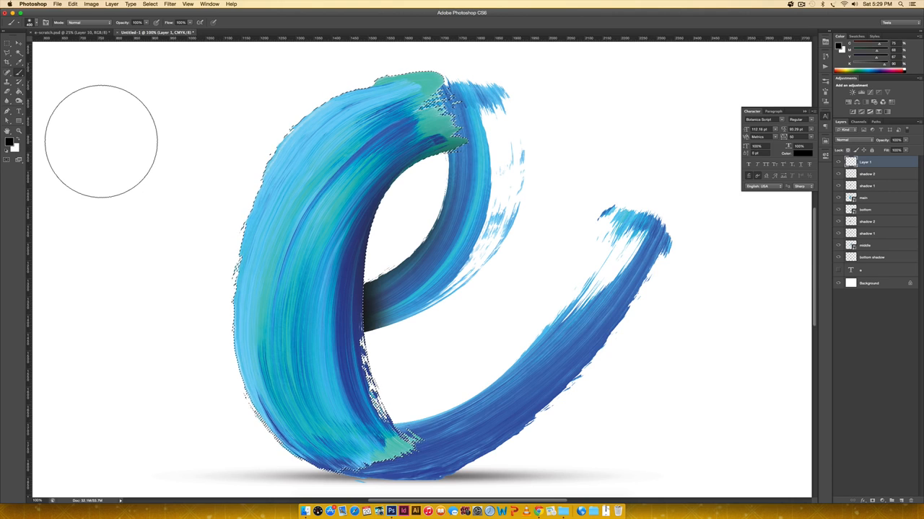
key("x")
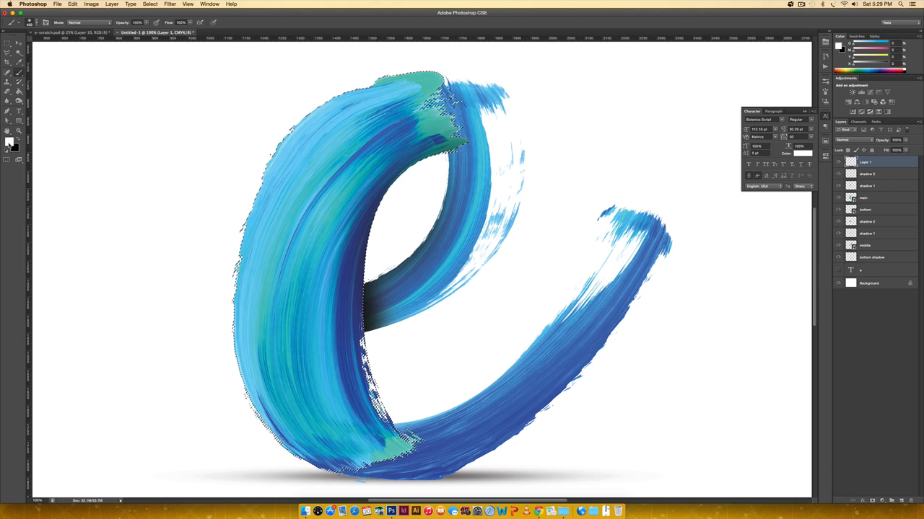
scroll(144, 181, "up", 5)
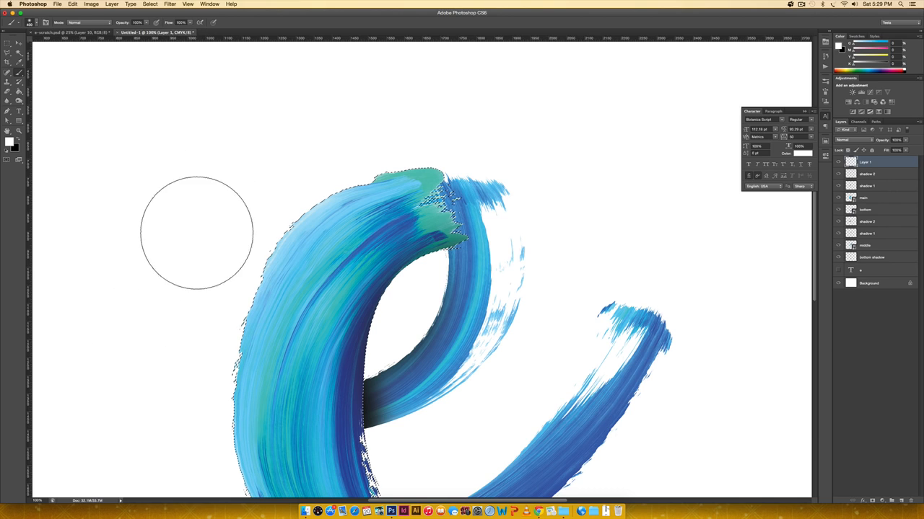
key("]")
key("]")
key("]")
key("]")
left_click_drag(249, 146, 287, 112)
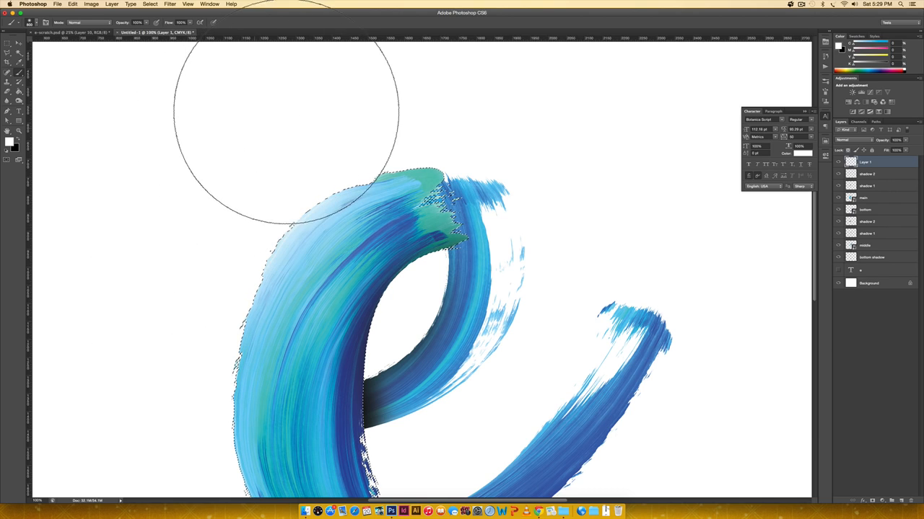
key("super+minus")
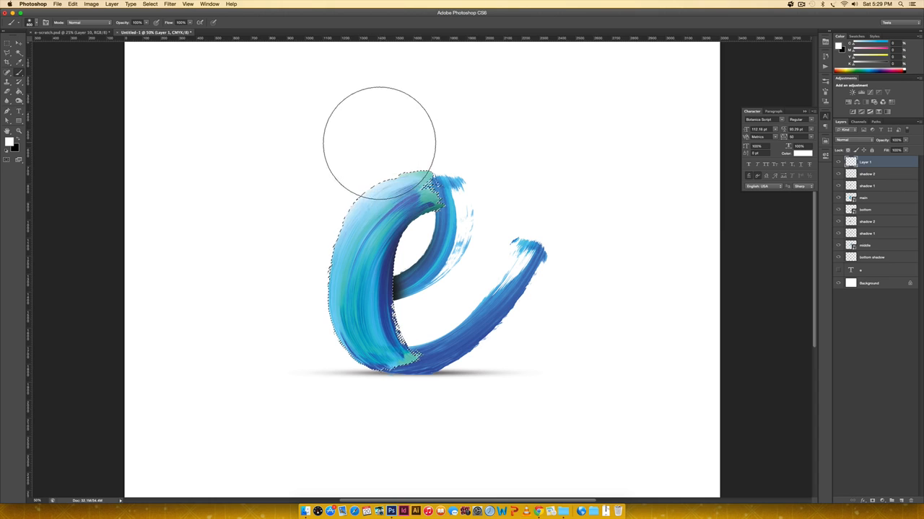
mouse_move(379, 142)
left_mouse_down()
mouse_move(320, 170)
mouse_move(252, 306)
left_mouse_up()
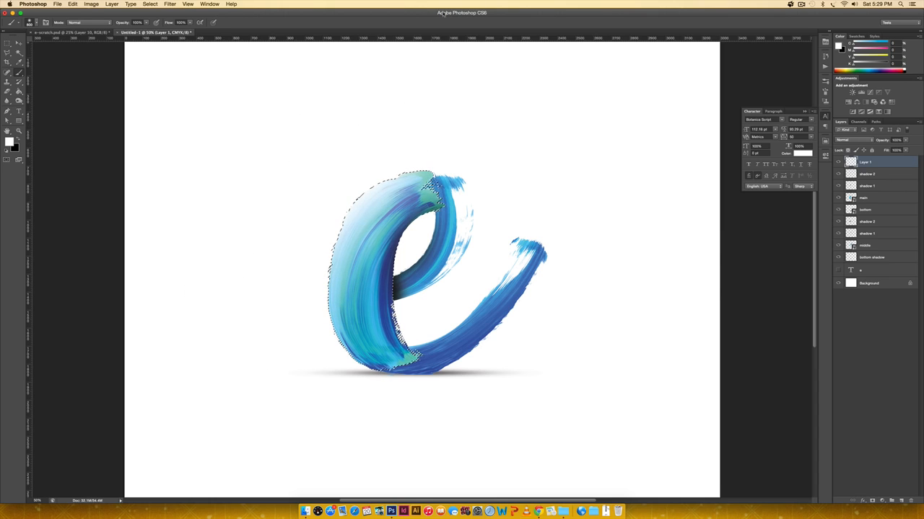
- Set the highlight layer to Overlay at 80% opacity, toggle its visibility to compare, and clear the selection
key("v")
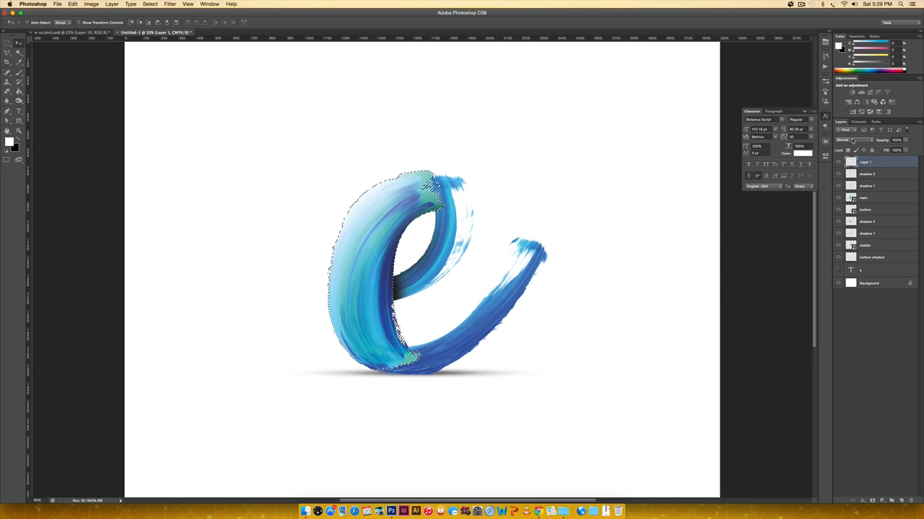
left_click(852, 141)
left_click(844, 206)
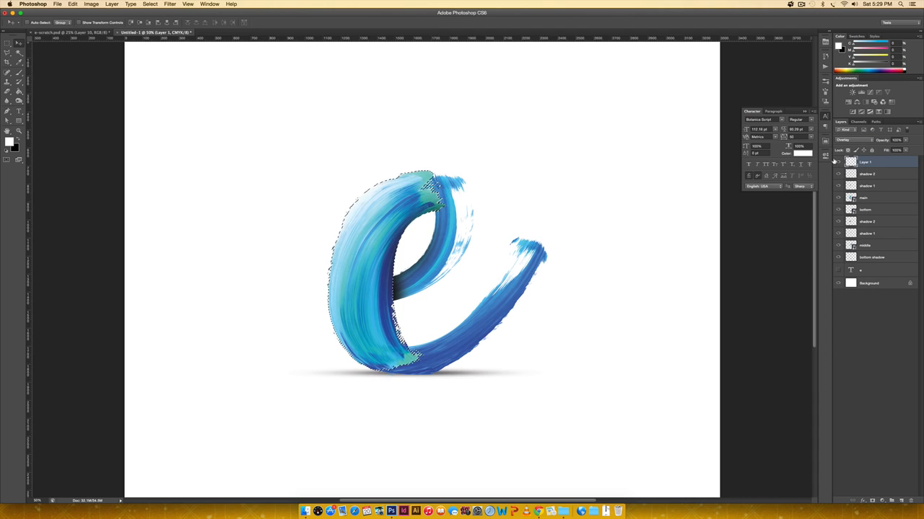
left_click(835, 162)
left_click(835, 162)
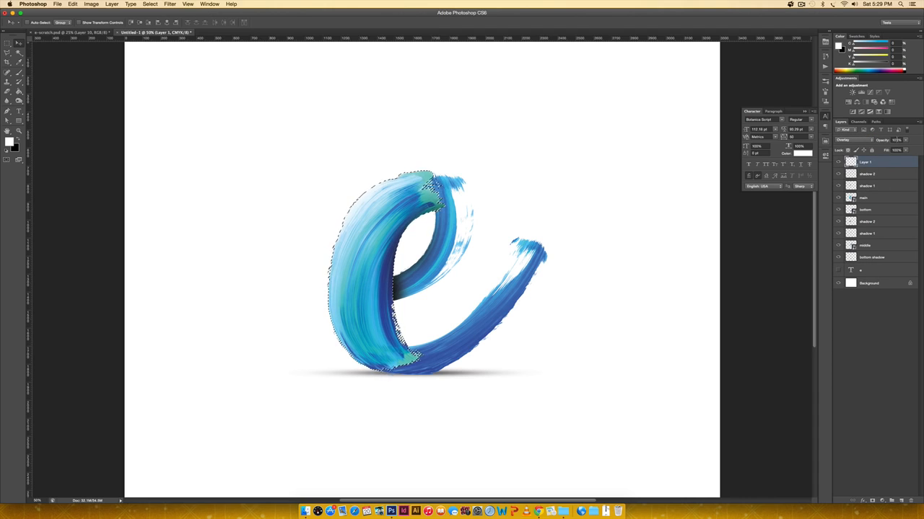
type("80")
key("Return")
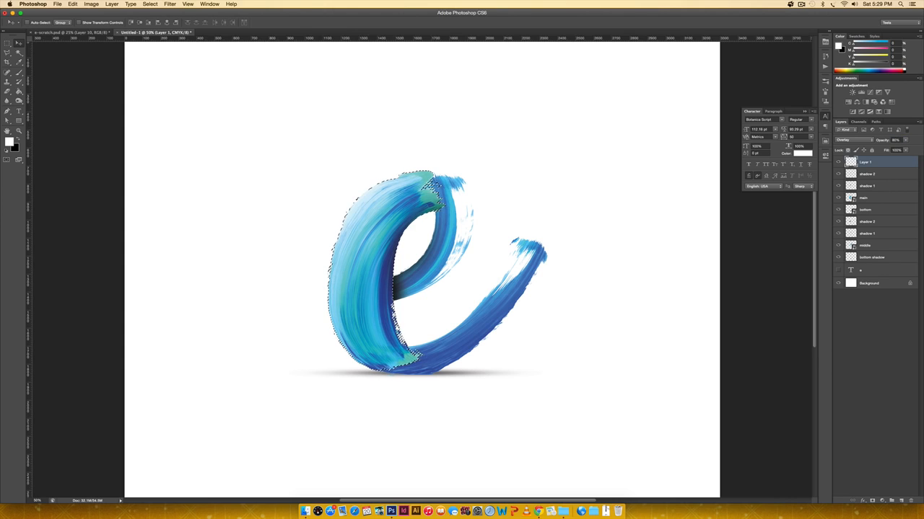
left_click(837, 163)
left_click(837, 163)
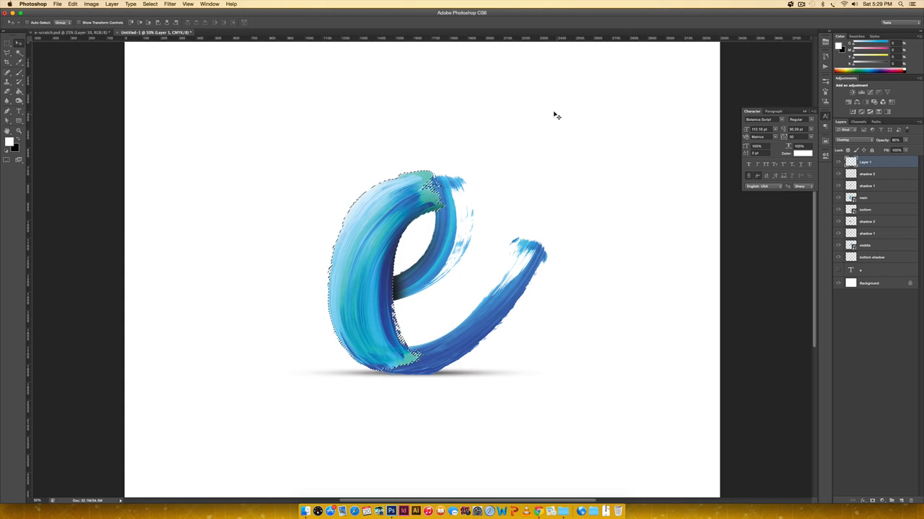
key("super+d")
key("super+minus")
key("super+minus")
key("super+minus")
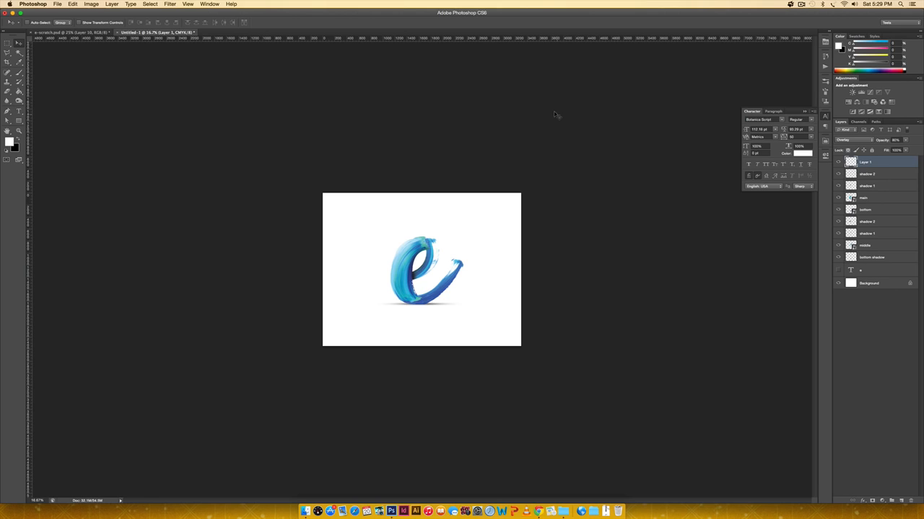
key("super+equal")
key("super+equal")
key("super+equal")
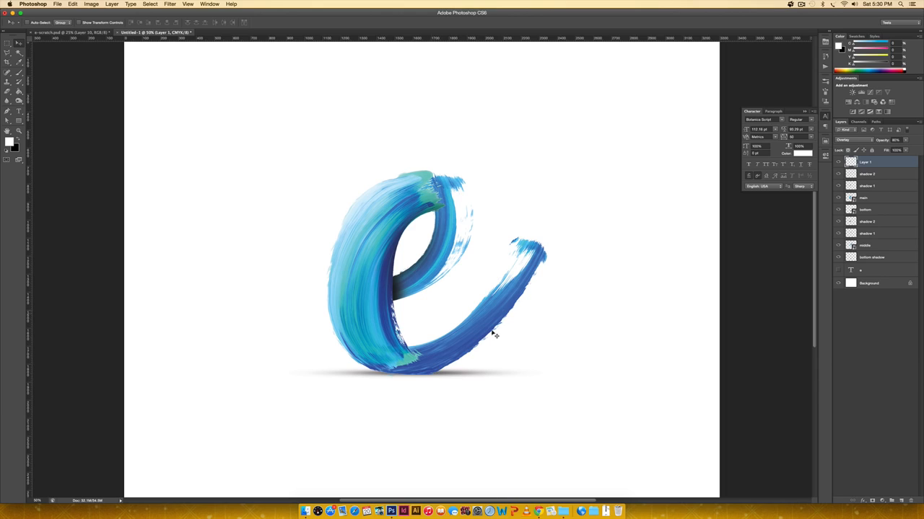
- Rename the white highlight layer "highlight 1" and group it with the main streak and its two shadow layers as "main"
left_click(877, 198, "shift")
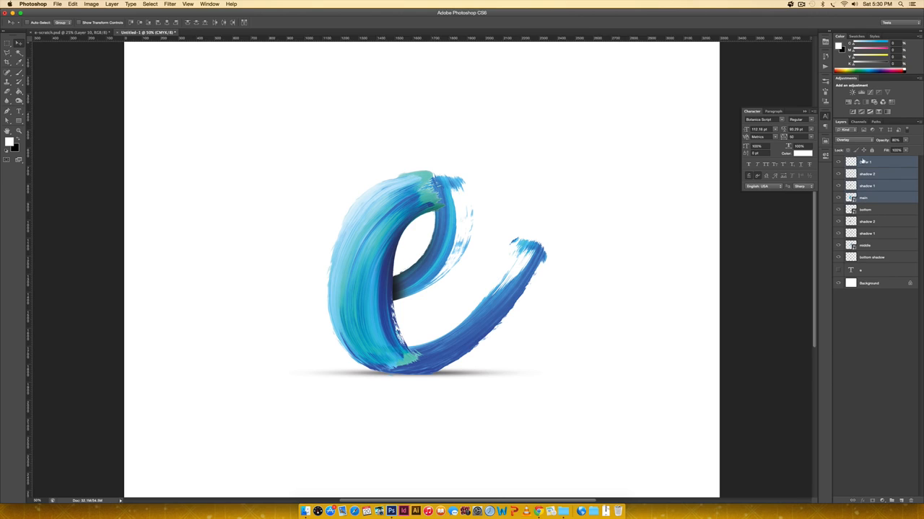
double_click(863, 162)
type("highlight")
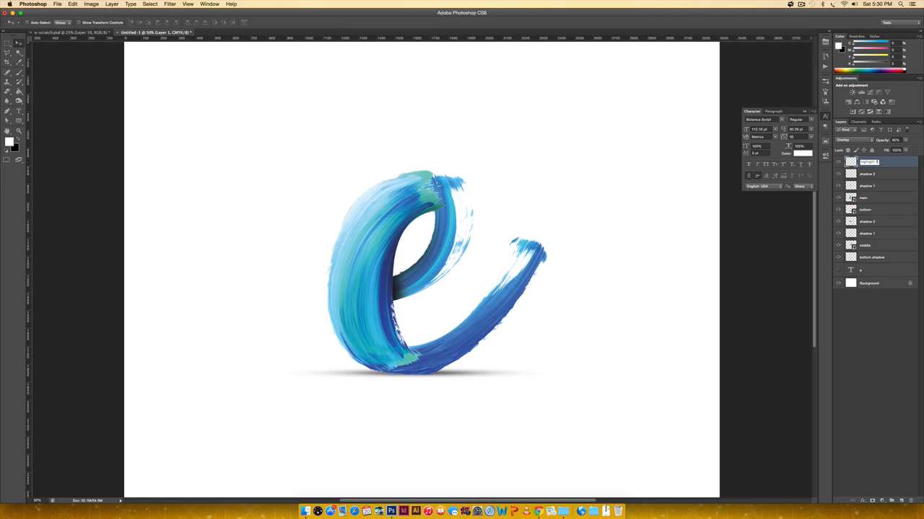
key("Return")
left_click(874, 198, "shift")
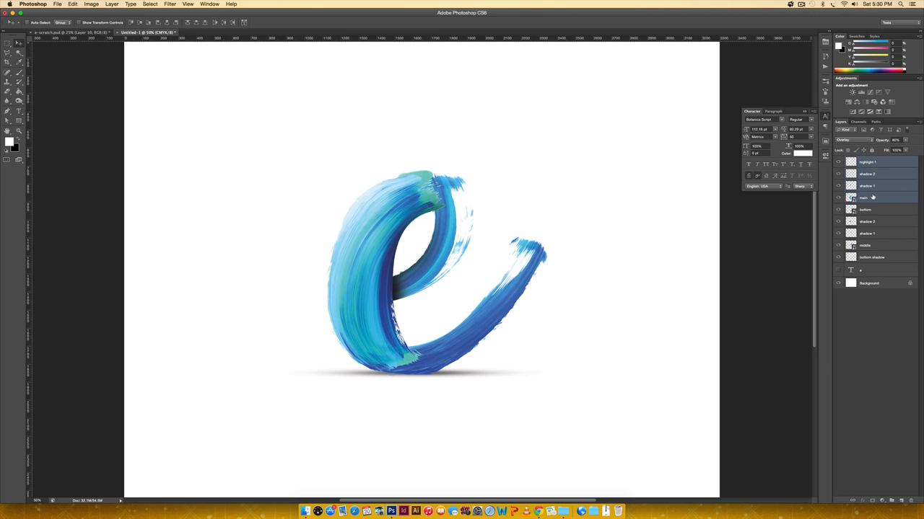
key("super+g")
double_click(865, 161)
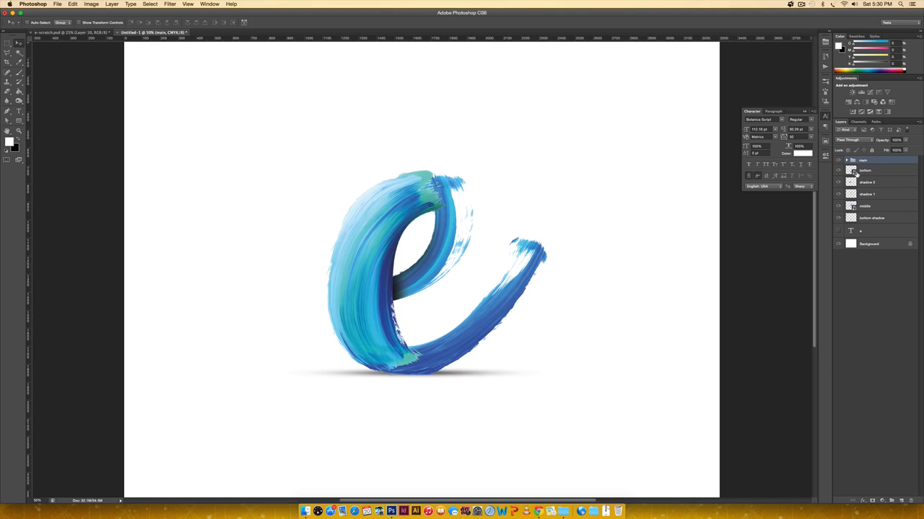
- Group the middle streak with its two shadow layers and name the group "middle"
left_click(886, 185)
left_click(882, 206, "shift")
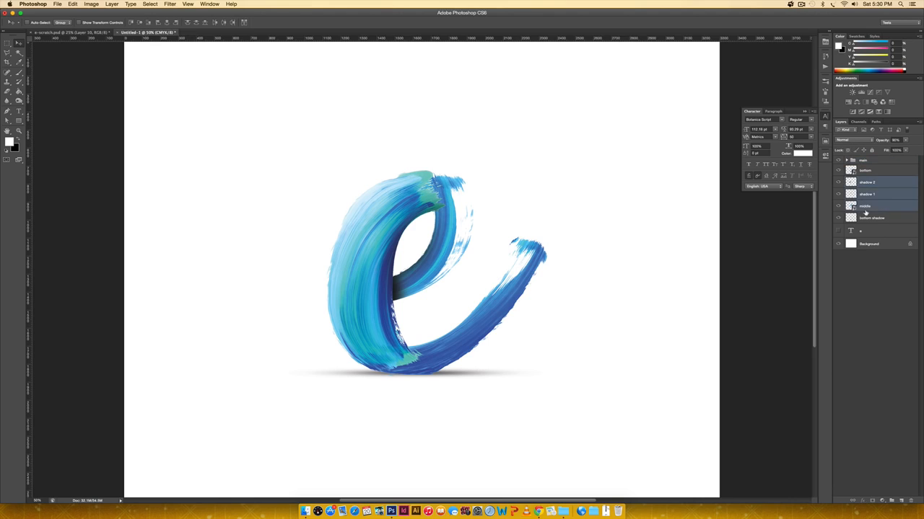
key("super+g")
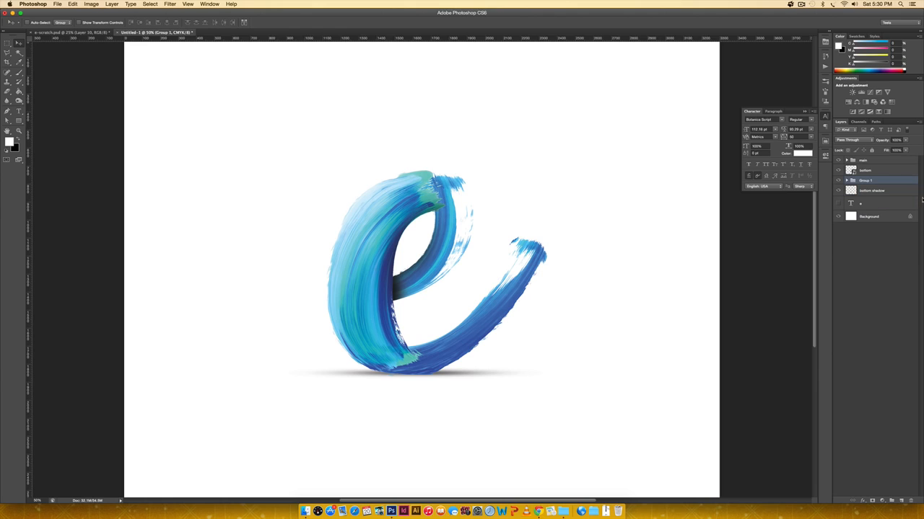
double_click(864, 180)
type("middle")
key("Return")
- Toggle the bottom streak's visibility to check it, and load the streak's outline as a selection
left_click_drag(852, 171, 858, 180)
left_click(838, 170)
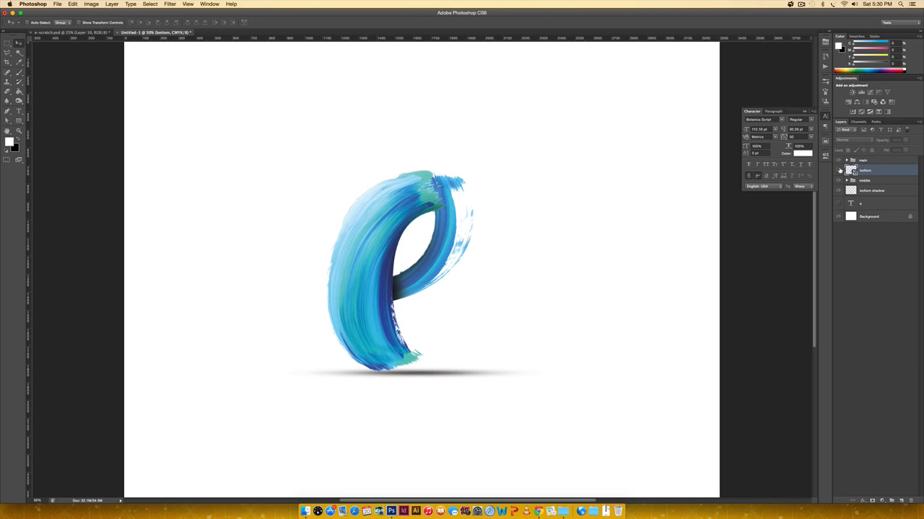
left_click(838, 170)
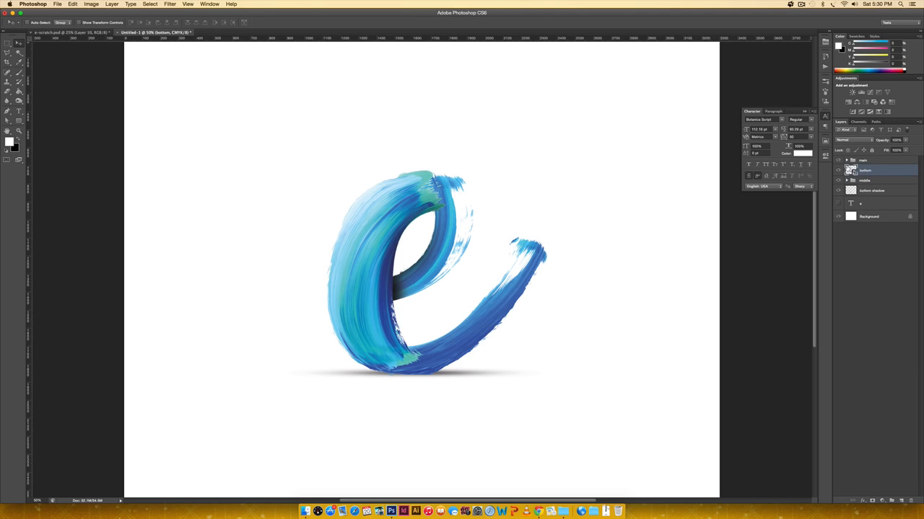
left_click(850, 170, "super")
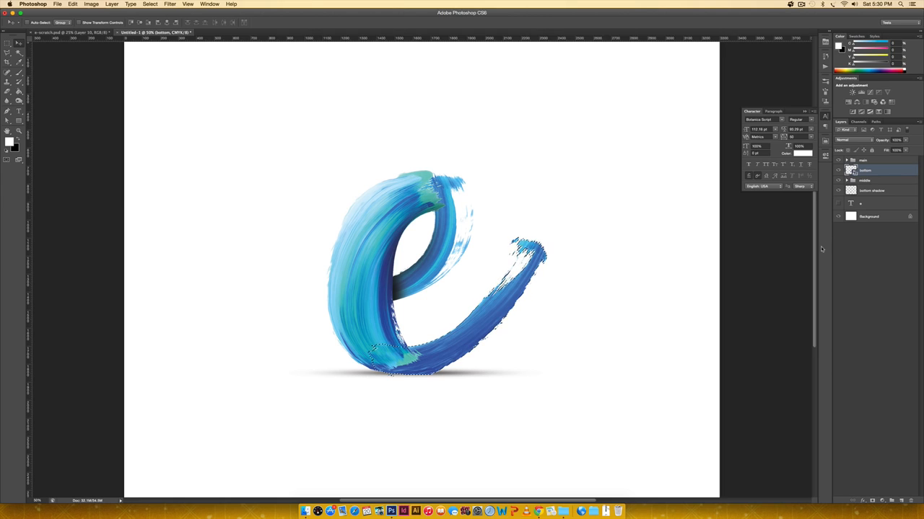
- Paint soft black shading along the bottom streak's lower edge on a new layer, using brushes of about 400 px and 250 px
left_click(900, 500)
key("b")
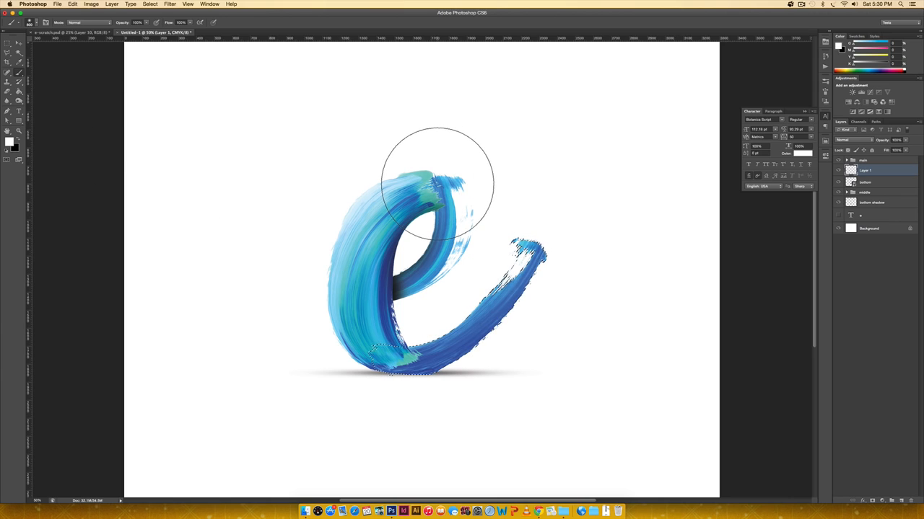
key("x")
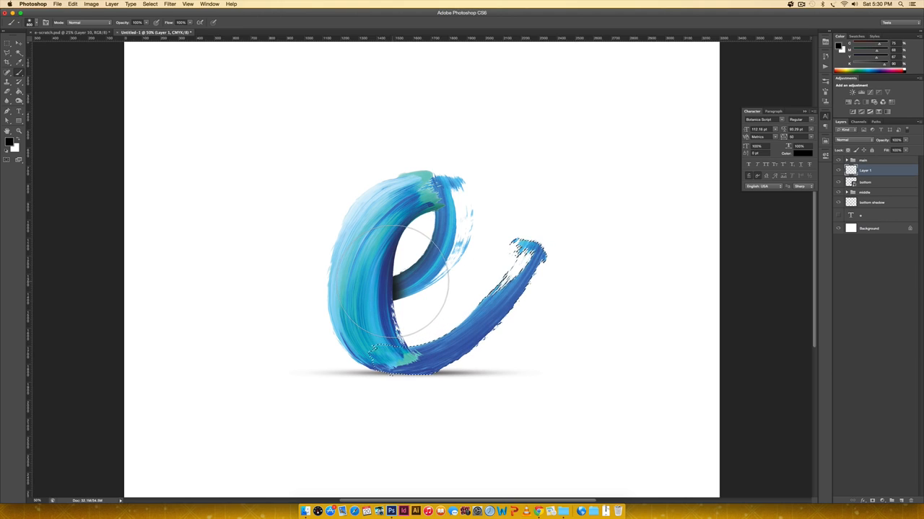
key("bracketleft")
key("bracketleft")
key("bracketleft")
key("bracketleft")
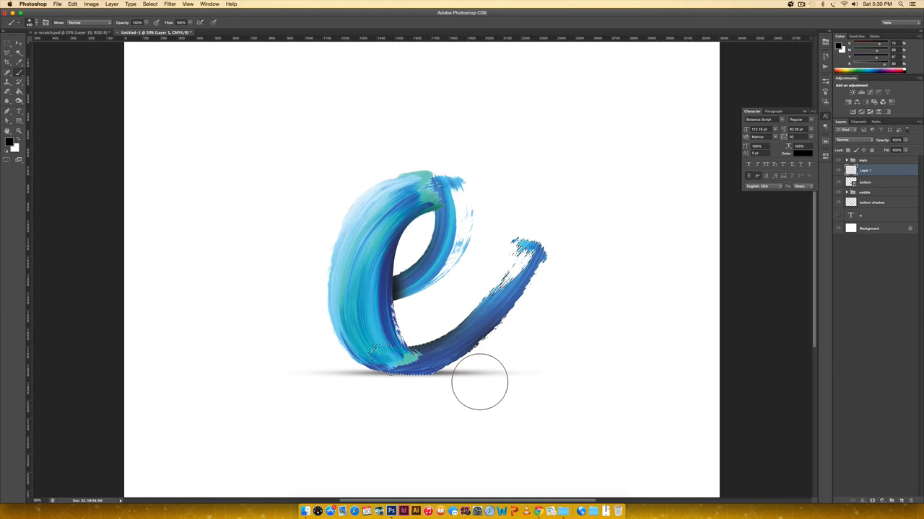
key("bracketleft")
key("bracketleft")
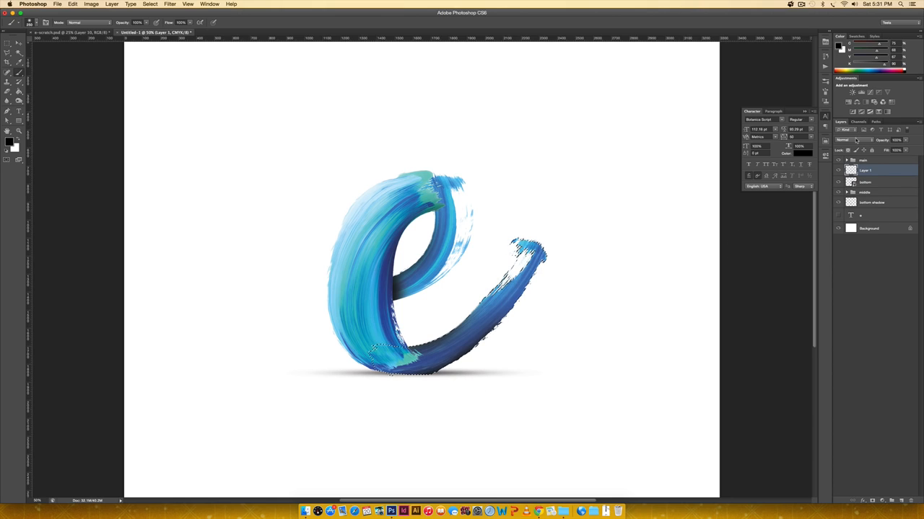
- Set the bottom streak's shading layer to the Overlay blend mode and rename it "shadow 1"
left_click(856, 140)
left_click(849, 207)
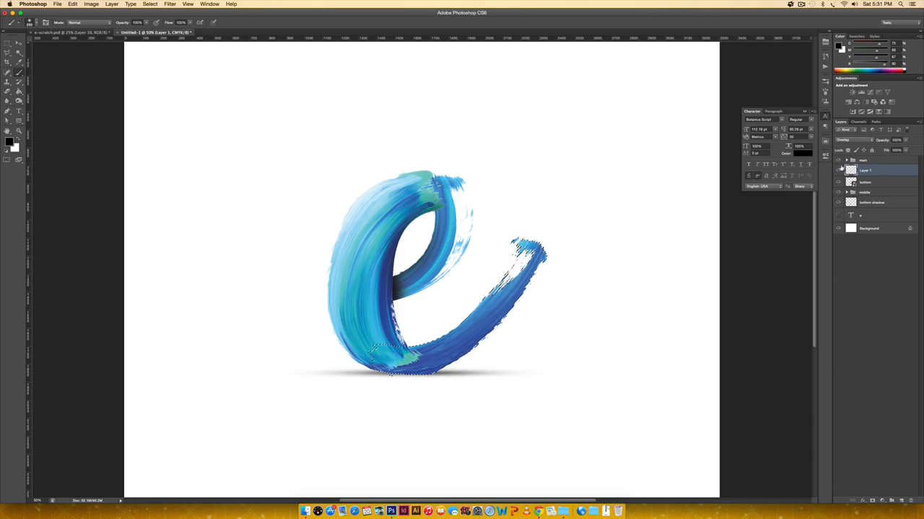
double_click(866, 171)
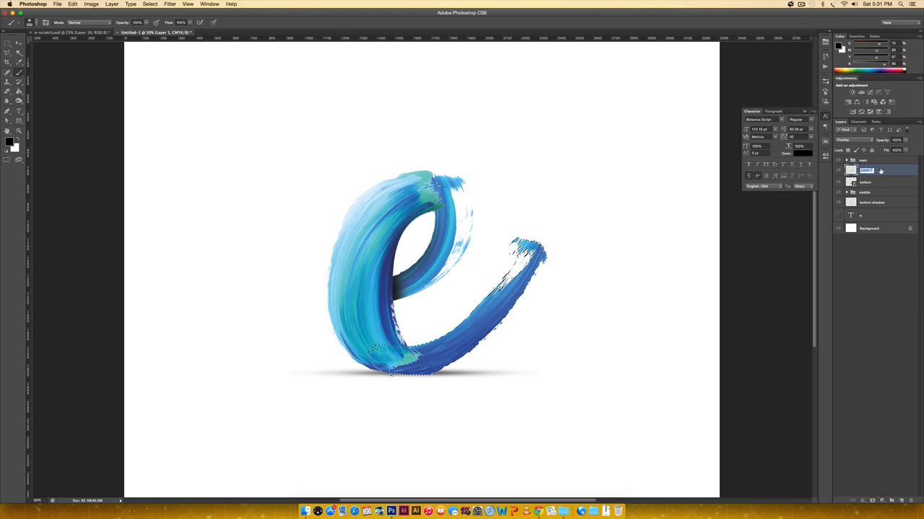
type("shadow 1")
key("Return")
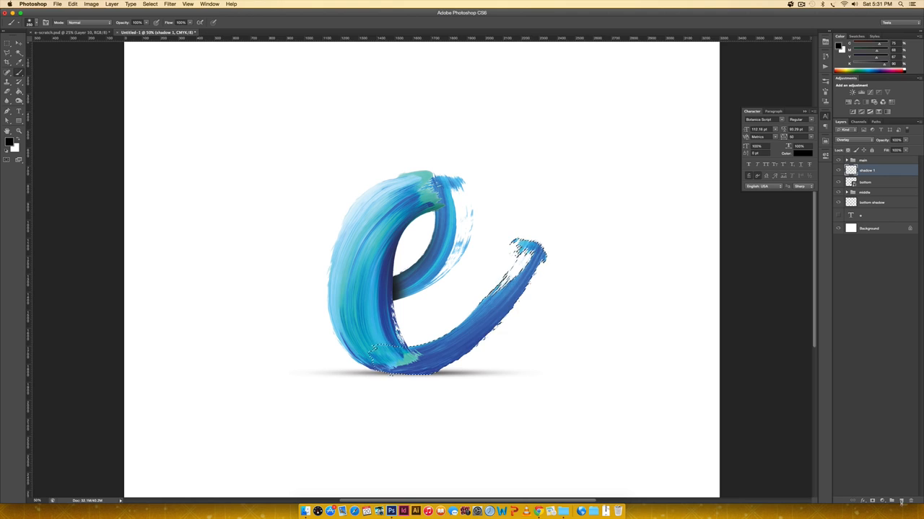
- Deepen the black shading on the bottom streak's underside on another new layer with a brush of about 500 px, and clear the selection
left_click(901, 501)
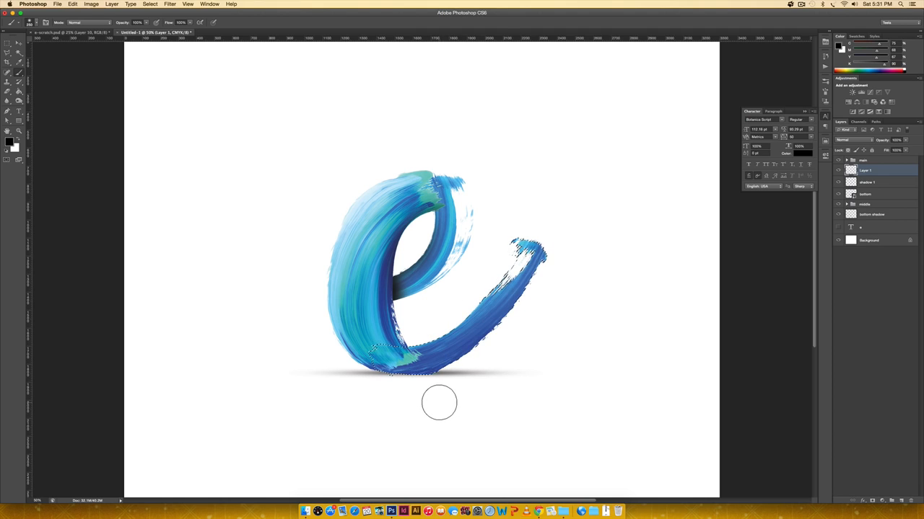
key("bracketright")
key("bracketright")
key("bracketright")
key("bracketright")
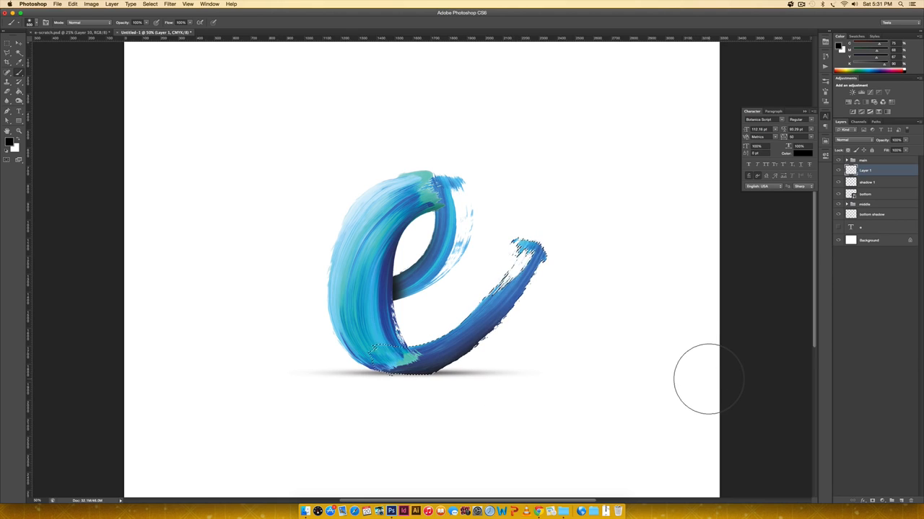
key("super+d")
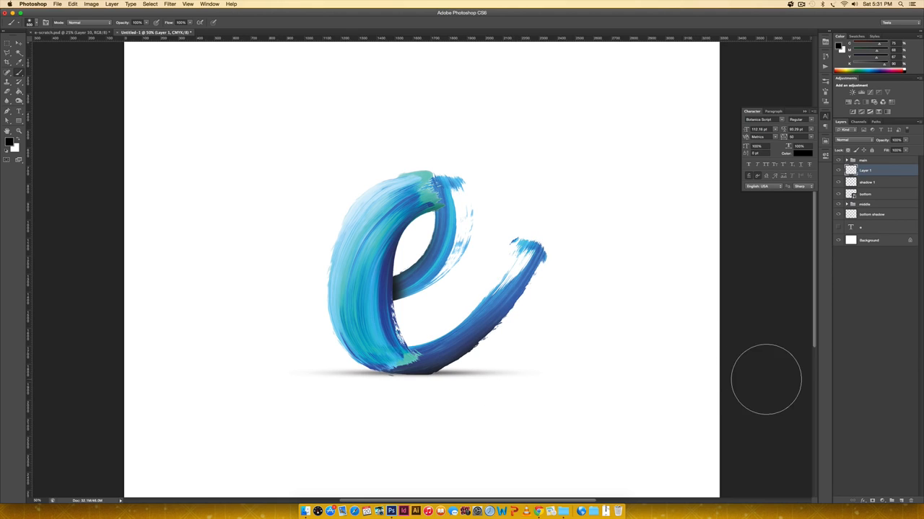
- Rename the new shading layer "shadow 2" and group it with "shadow 1" and the bottom streak as "bottom"
double_click(865, 170)
type("shadow 2")
key("Return")
left_click(879, 195, "shift")
key("super+g")
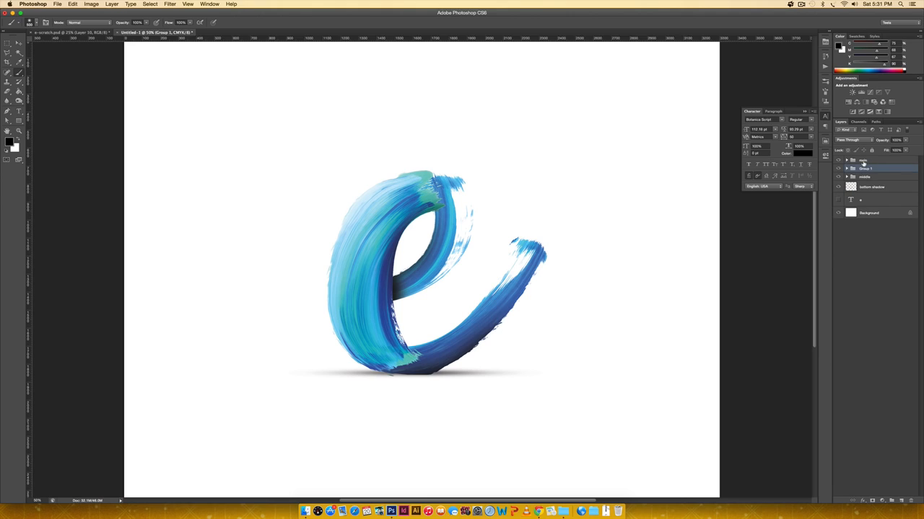
double_click(865, 168)
type("bottom")
key("Return")
key("super+minus")
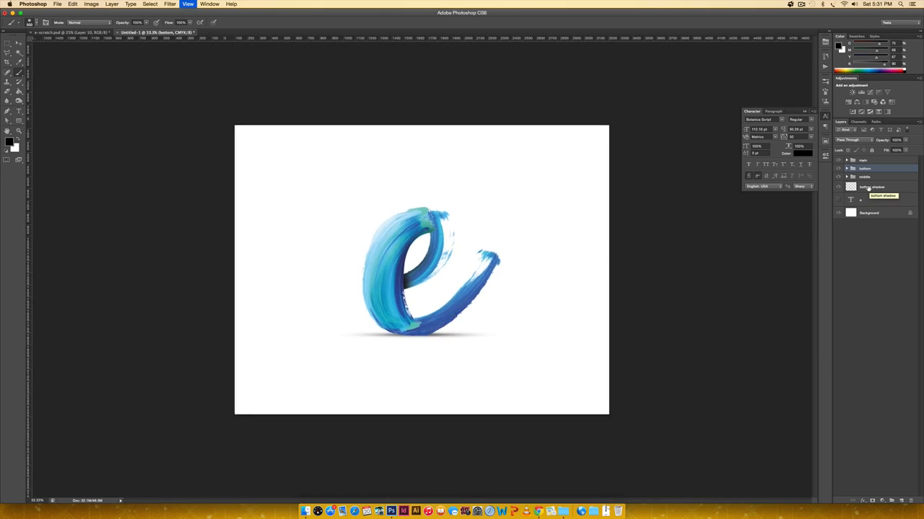